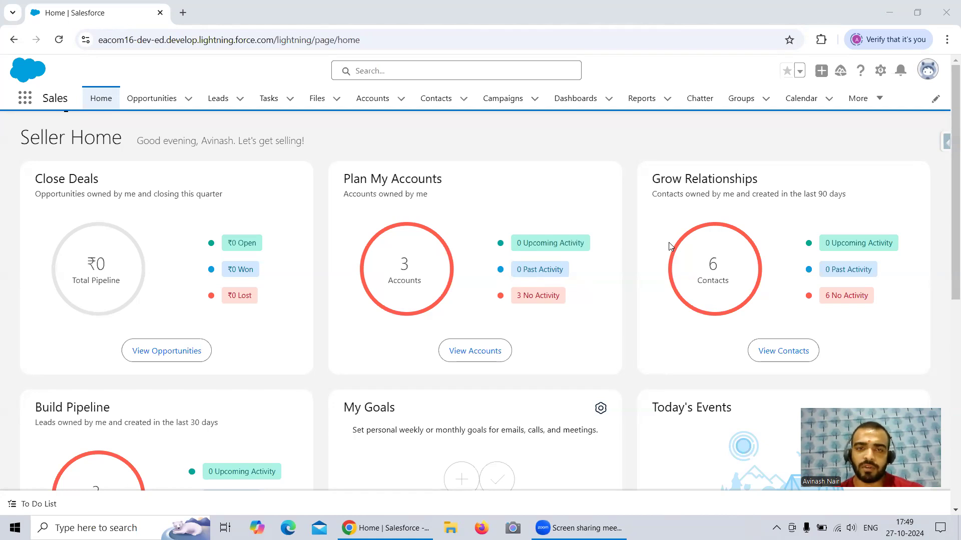
Step: Open Dataflows & Recipes in the Data Manager from Analytics Studio and create a new recipe
{"action": "left_click", "coordinate": [23, 105]}
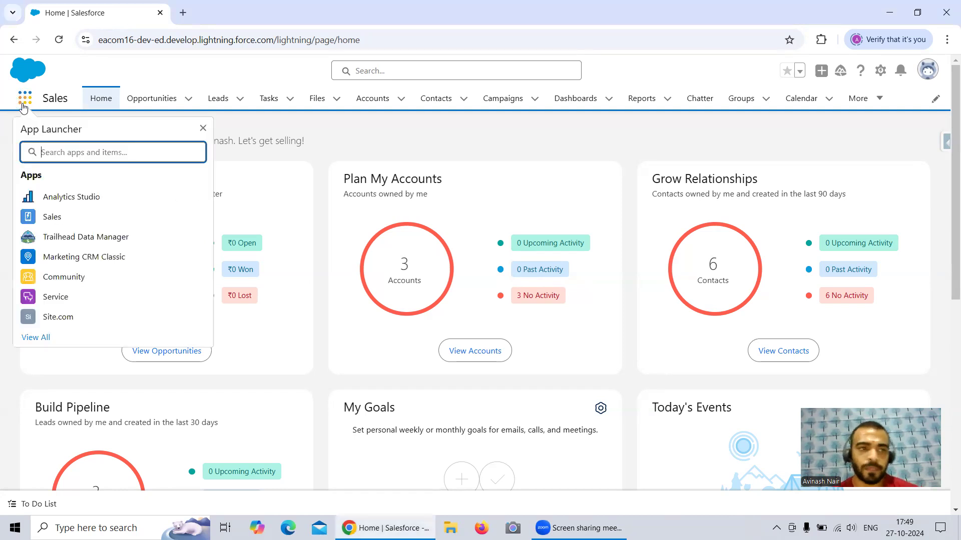
{"action": "left_click", "coordinate": [162, 199]}
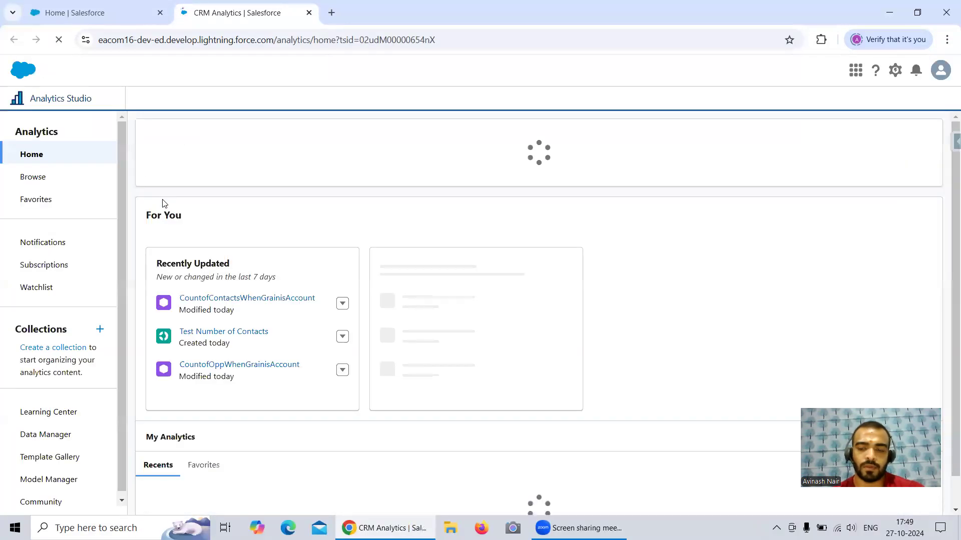
{"action": "left_click", "coordinate": [45, 435]}
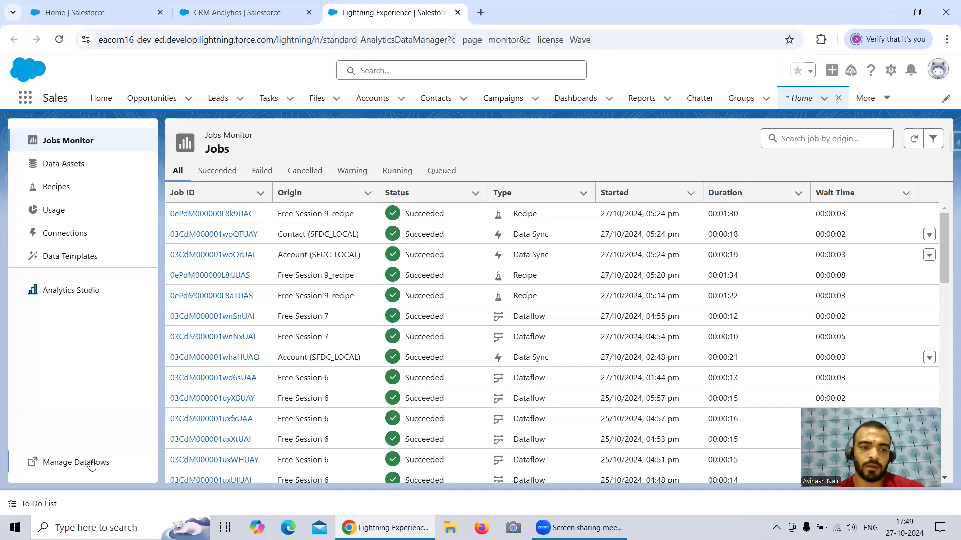
{"action": "left_click", "coordinate": [91, 463]}
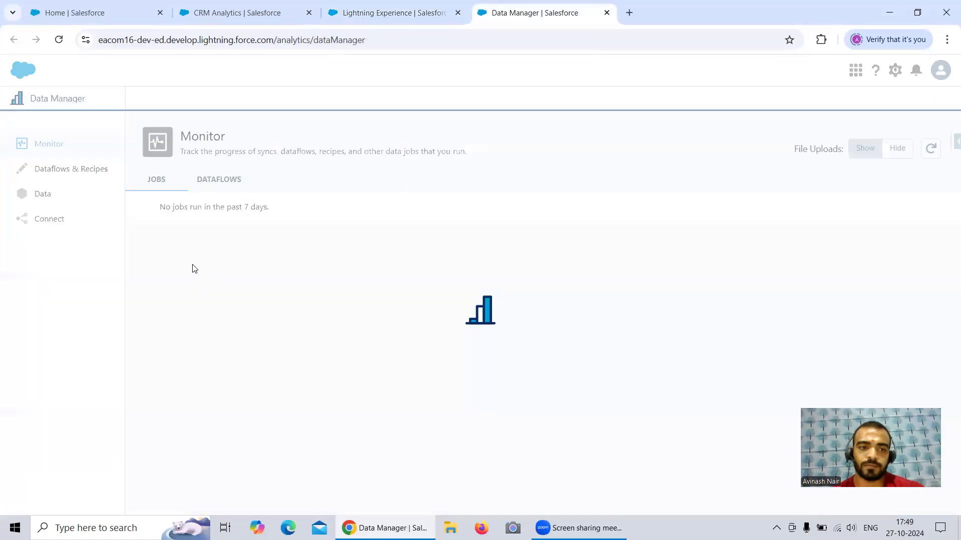
{"action": "left_click", "coordinate": [79, 167]}
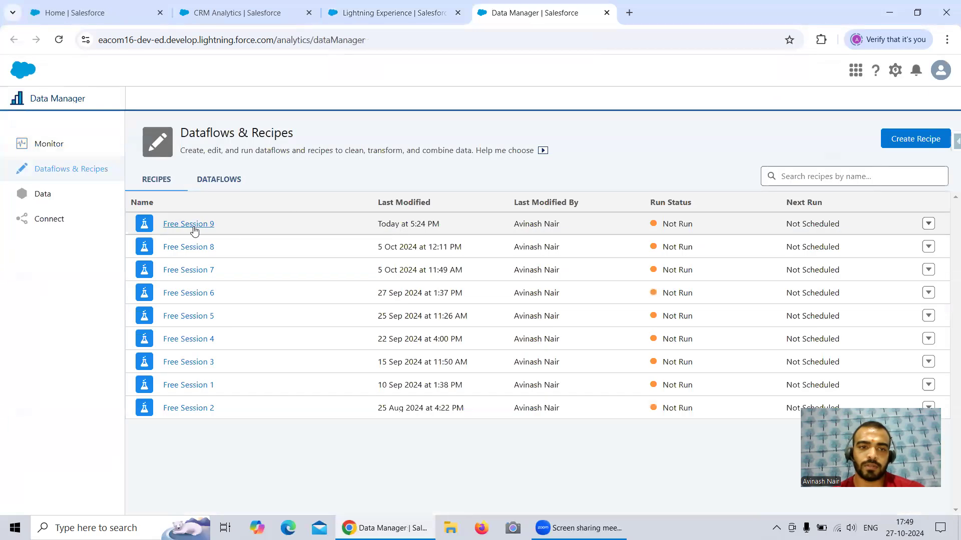
{"action": "left_click", "coordinate": [886, 143]}
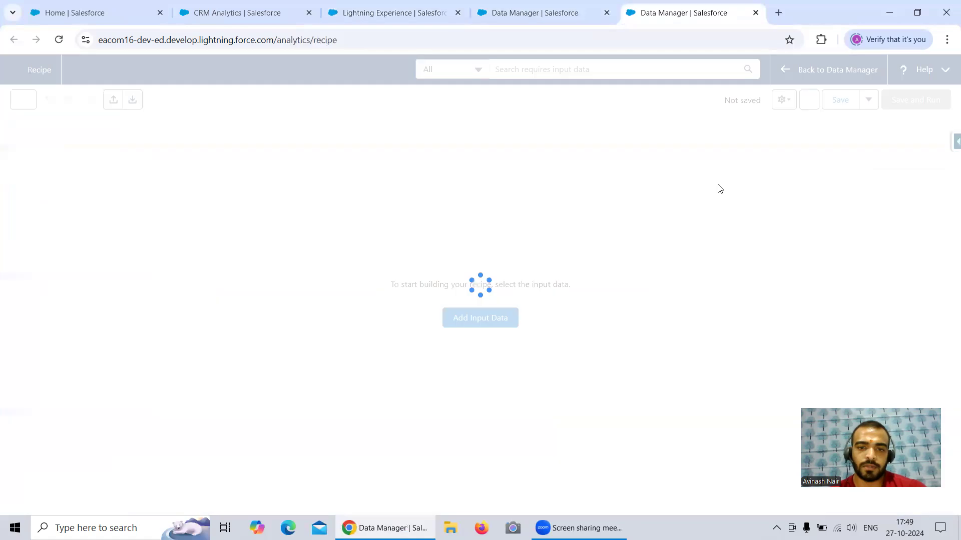
Step: Start adding input data and limit the list to Salesforce Objects, excluding CRM Analytics Datasets and External Connected Objects
{"action": "left_click", "coordinate": [470, 334]}
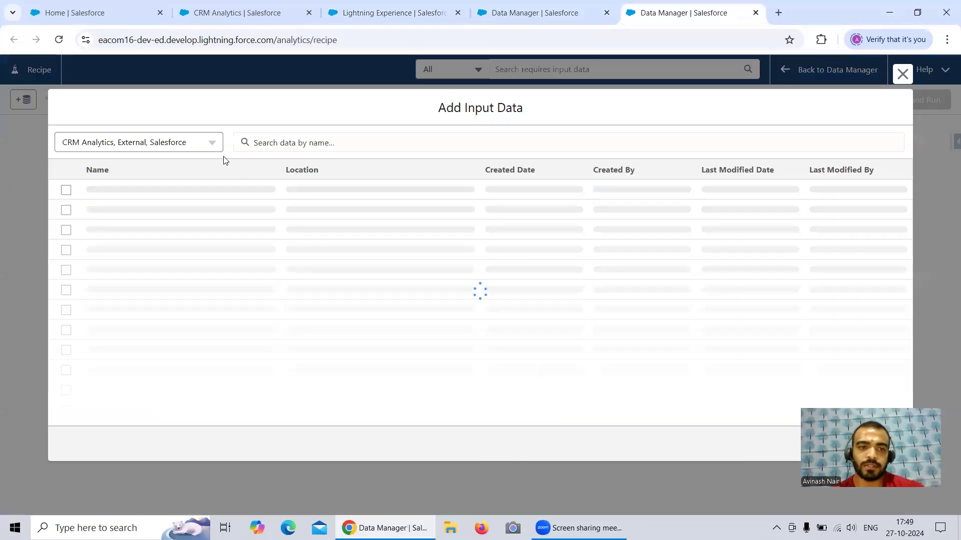
{"action": "left_click", "coordinate": [114, 145]}
{"action": "left_click", "coordinate": [68, 168]}
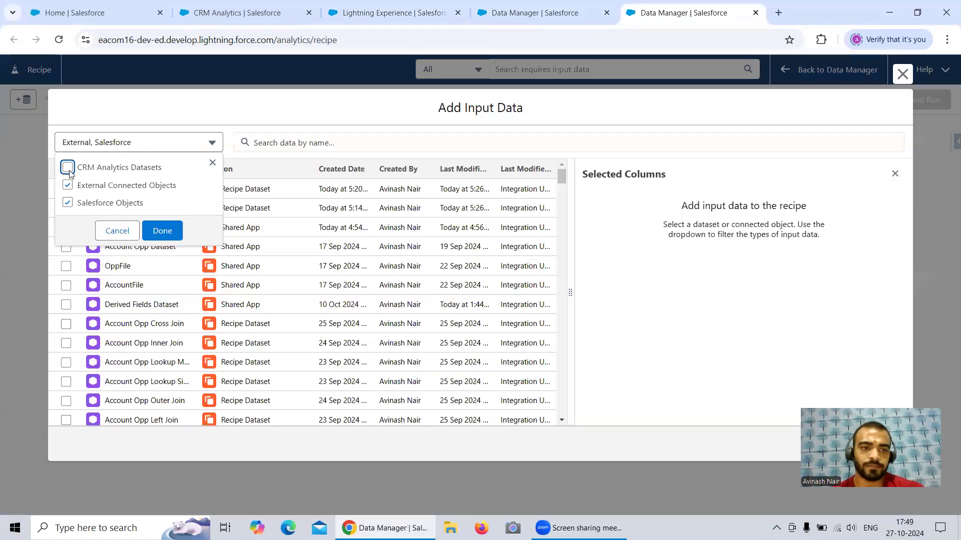
{"action": "left_click", "coordinate": [68, 186]}
{"action": "left_click", "coordinate": [162, 231]}
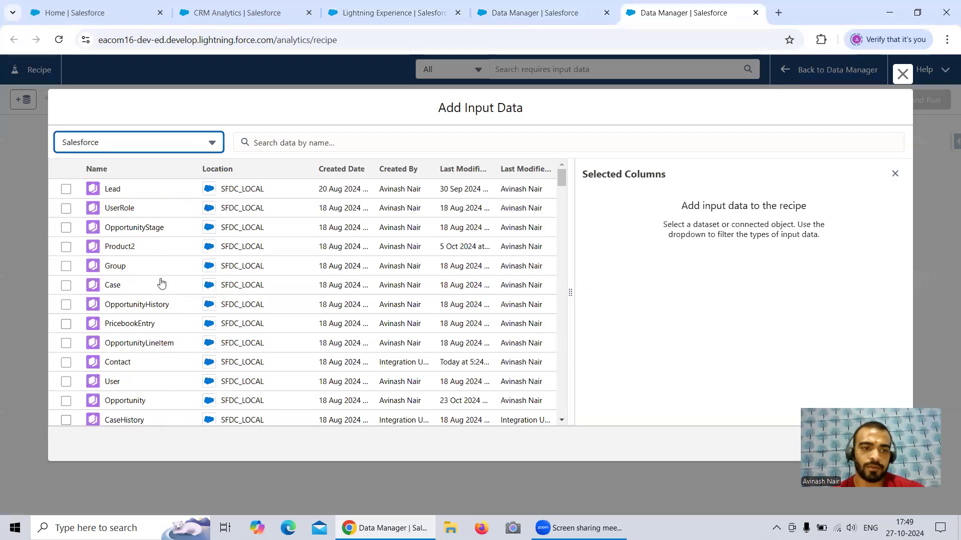
Step: Search the input data for "Opport" and select the Opportunity object
{"action": "scroll", "coordinate": [161, 283], "scroll_direction": "down", "scroll_amount": 5}
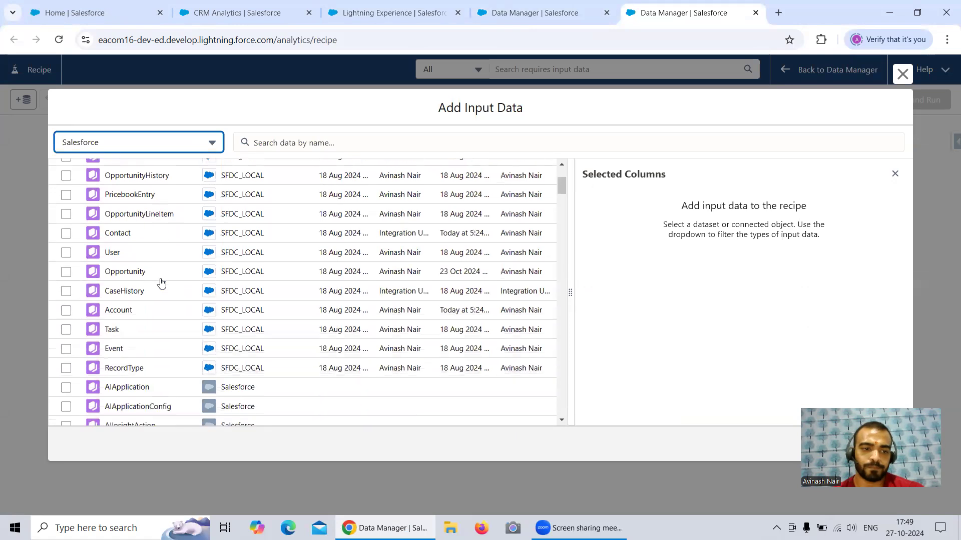
{"action": "scroll", "coordinate": [161, 283], "scroll_direction": "up", "scroll_amount": 5}
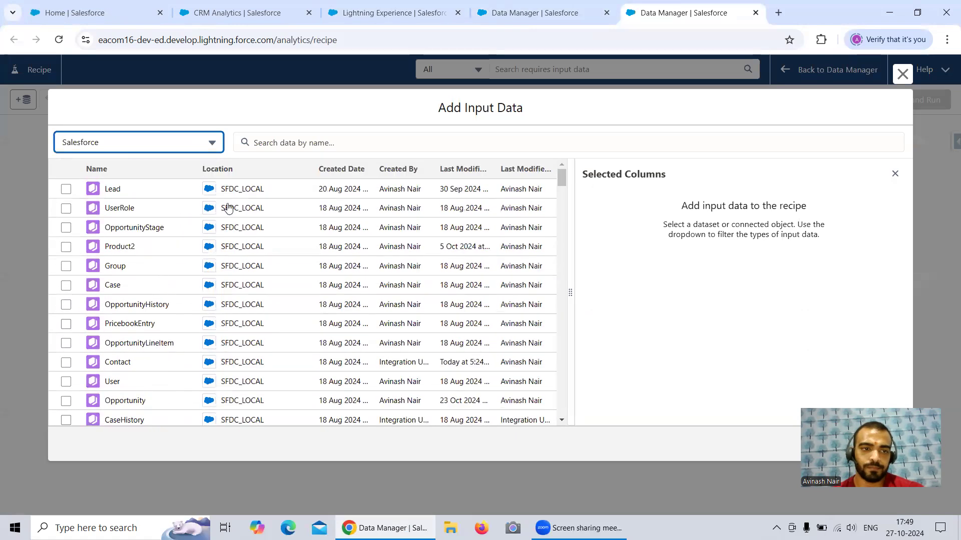
{"action": "left_click", "coordinate": [173, 145]}
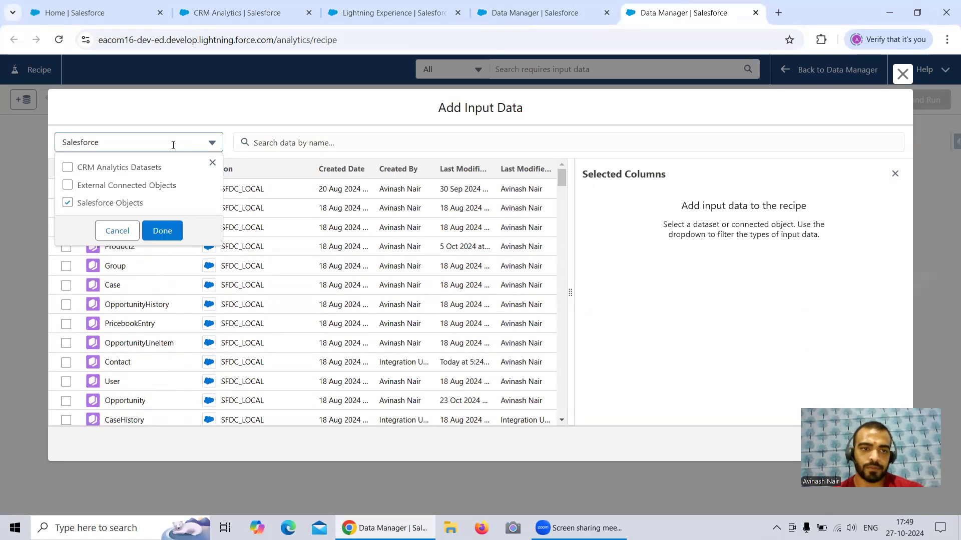
{"action": "left_click", "coordinate": [270, 149]}
{"action": "left_click", "coordinate": [317, 174]}
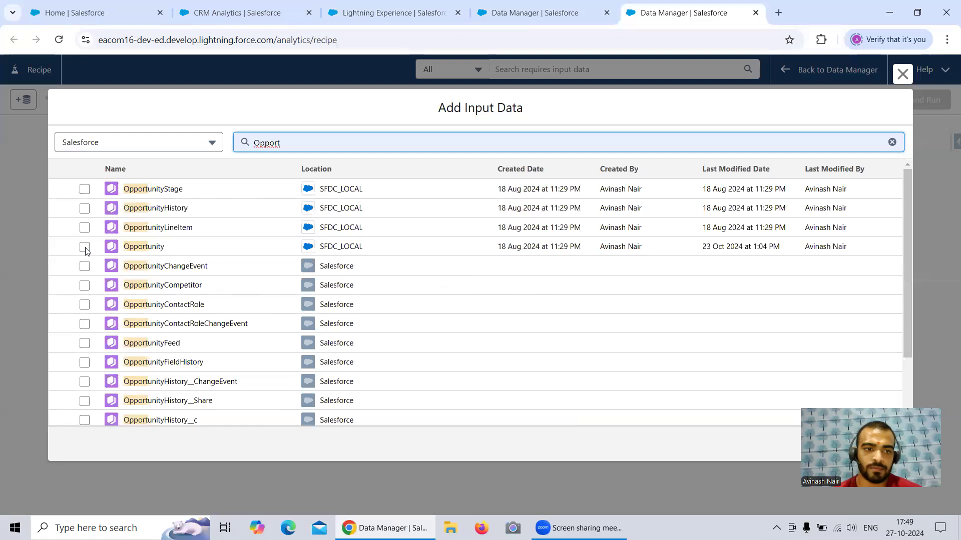
{"action": "left_click", "coordinate": [87, 247]}
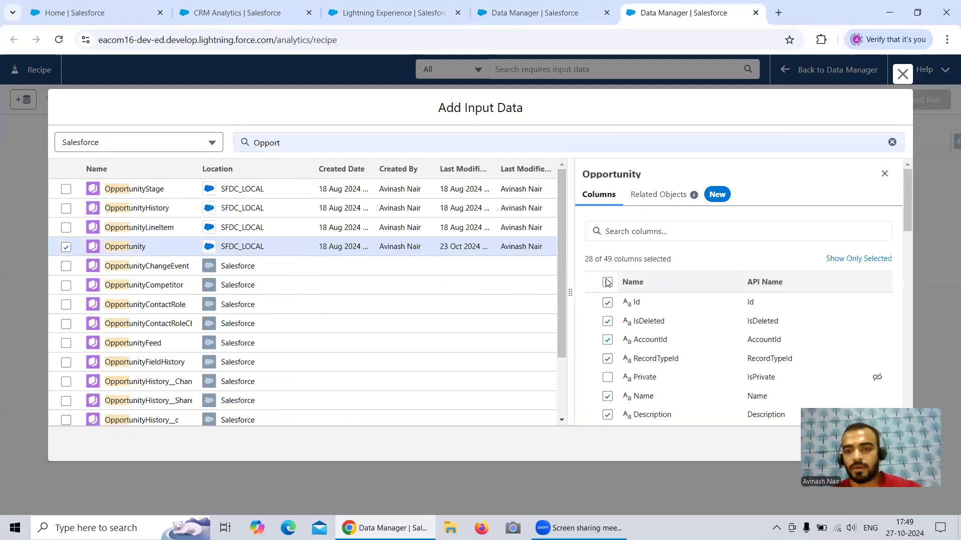
Step: Clear the default Opportunity columns and include only Id, Name, AccountId, Amount and StageName
{"action": "left_click", "coordinate": [607, 283]}
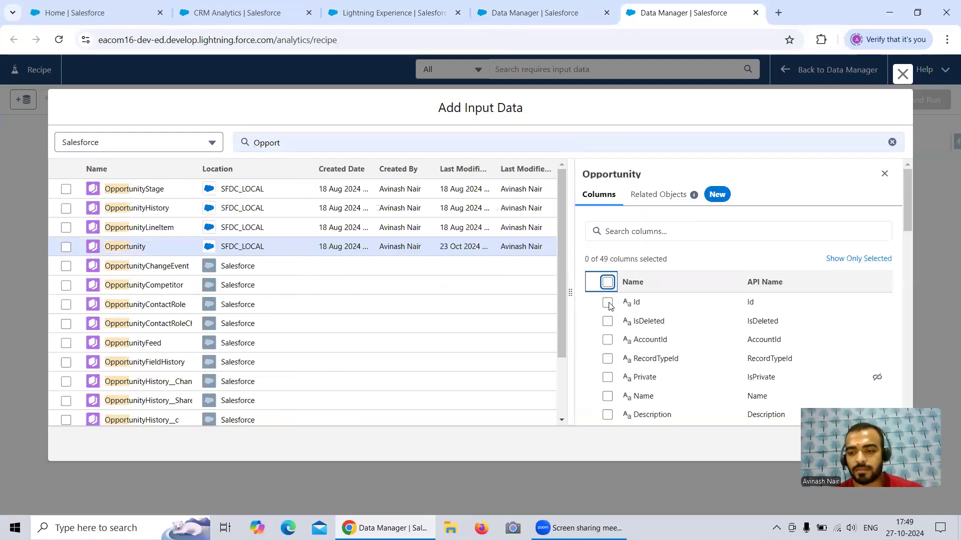
{"action": "left_click", "coordinate": [607, 302]}
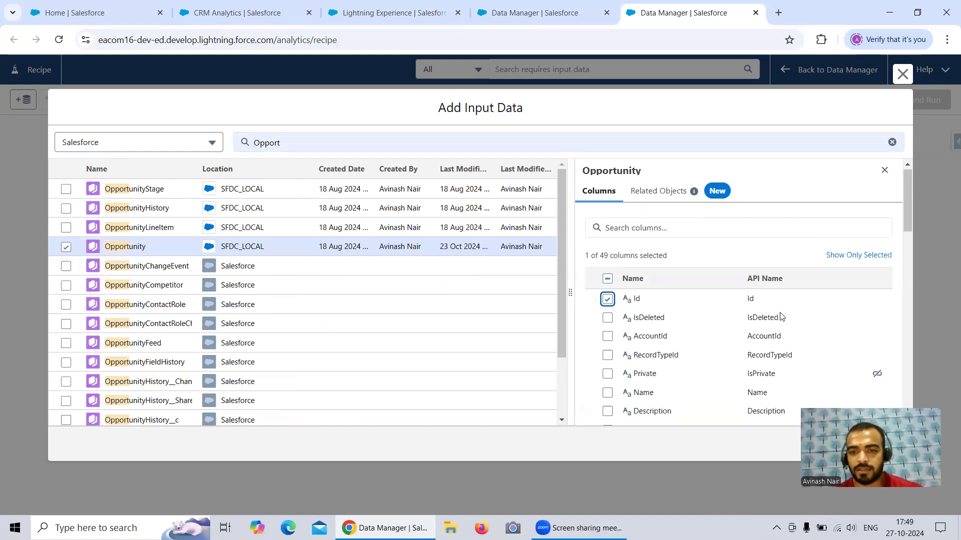
{"action": "scroll", "coordinate": [690, 295], "scroll_direction": "down", "scroll_amount": 1}
{"action": "left_click", "coordinate": [607, 334]}
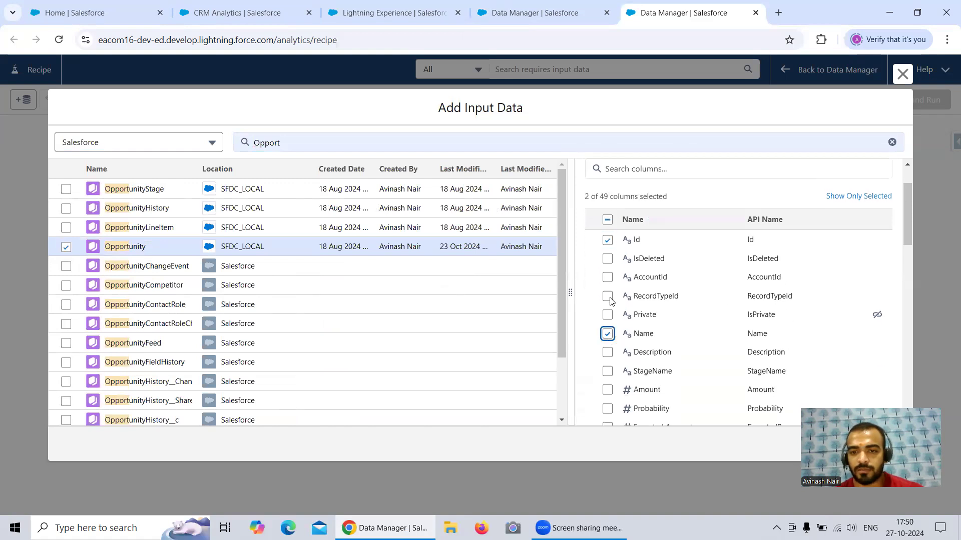
{"action": "left_click", "coordinate": [609, 278]}
{"action": "scroll", "coordinate": [663, 318], "scroll_direction": "down", "scroll_amount": 1}
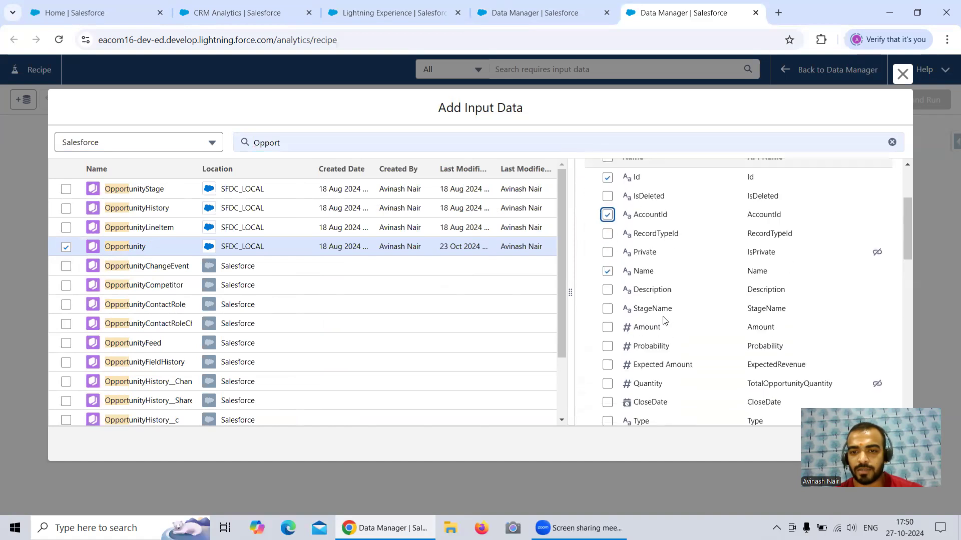
{"action": "left_click", "coordinate": [607, 327]}
{"action": "left_click", "coordinate": [607, 309]}
Step: Also include the Expected Amount, CloseDate, Type and CreatedDate columns of the Opportunity object
{"action": "scroll", "coordinate": [671, 299], "scroll_direction": "down", "scroll_amount": 1}
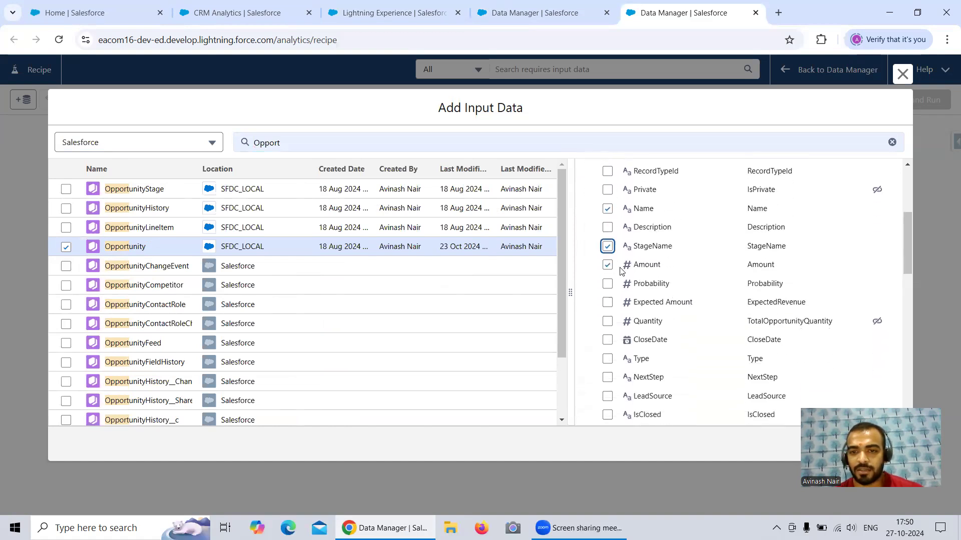
{"action": "left_click", "coordinate": [608, 302]}
{"action": "left_click", "coordinate": [607, 340]}
{"action": "scroll", "coordinate": [693, 324], "scroll_direction": "down", "scroll_amount": 2}
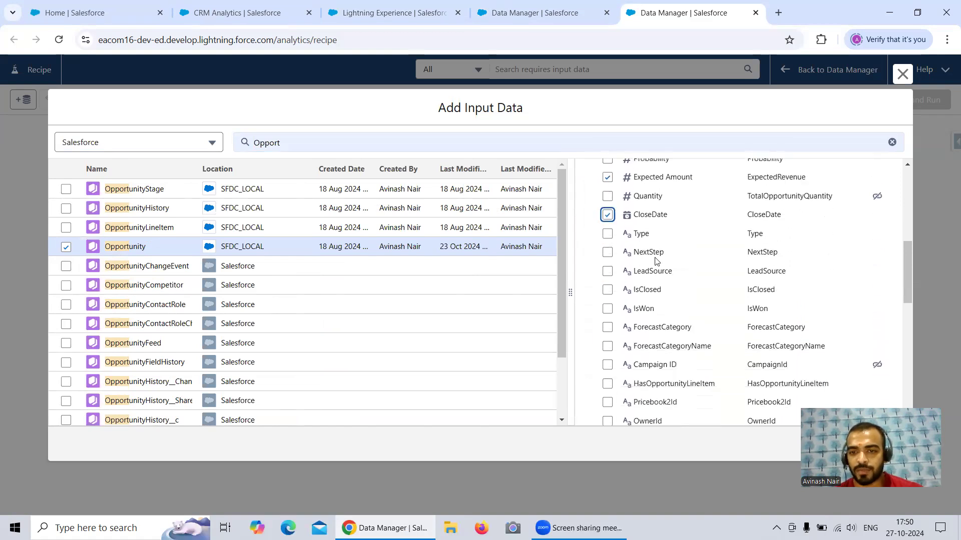
{"action": "left_click", "coordinate": [607, 234]}
{"action": "scroll", "coordinate": [700, 324], "scroll_direction": "down", "scroll_amount": 1}
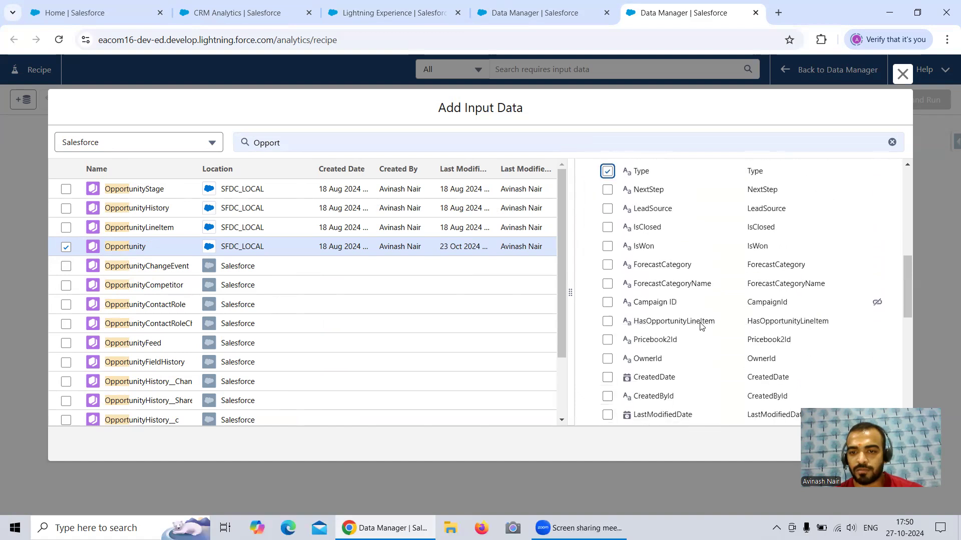
{"action": "left_click", "coordinate": [608, 379]}
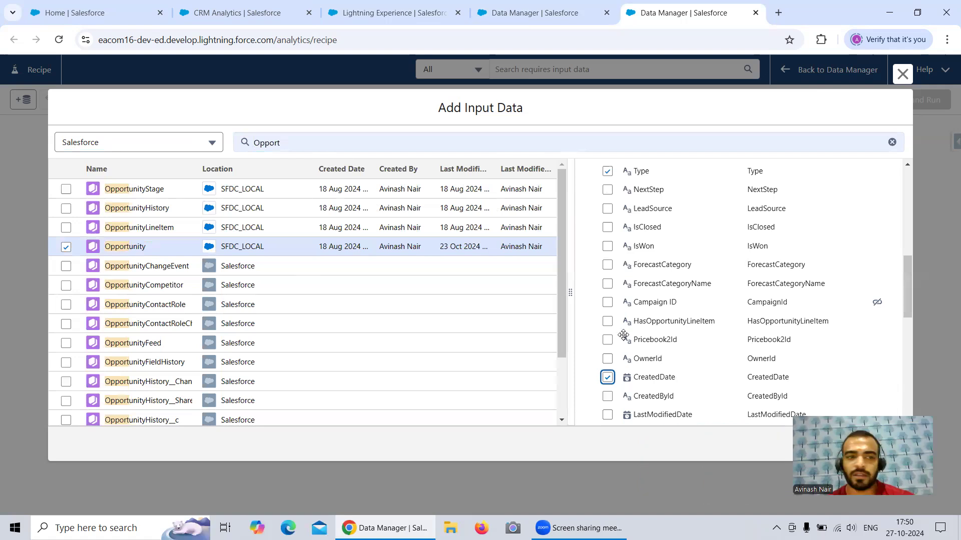
Step: Add the Opportunity input to the recipe and attach a Transform node to it
{"action": "left_click", "coordinate": [77, 173]}
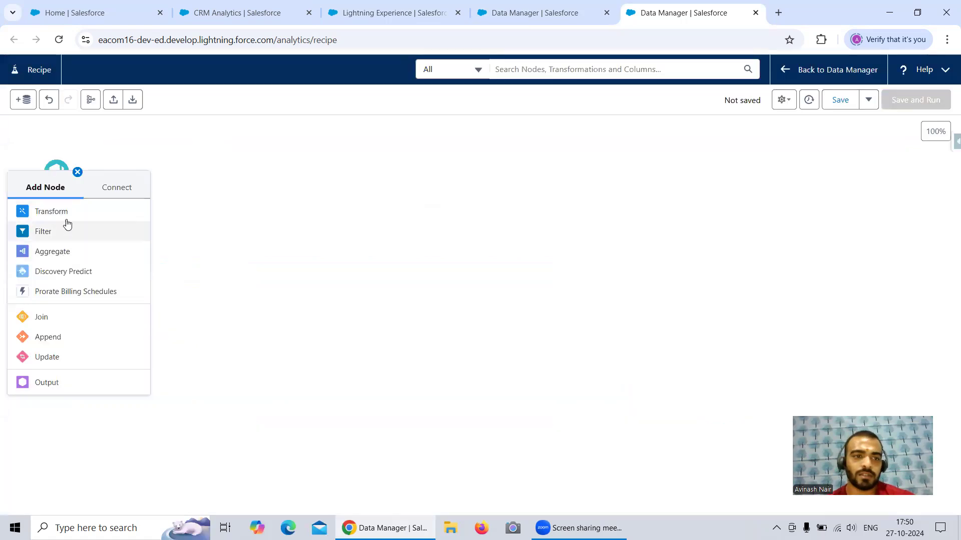
{"action": "left_click", "coordinate": [51, 211]}
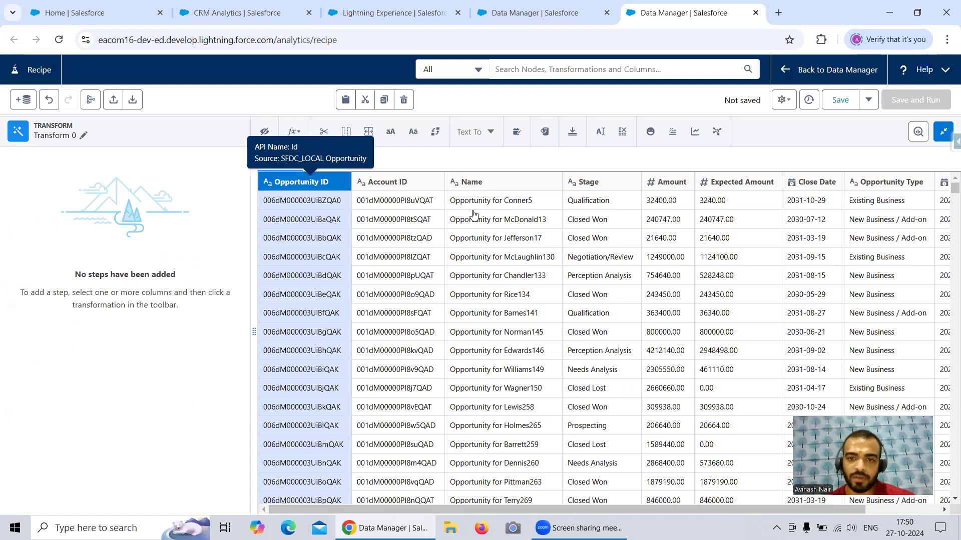
{"action": "left_click", "coordinate": [588, 184]}
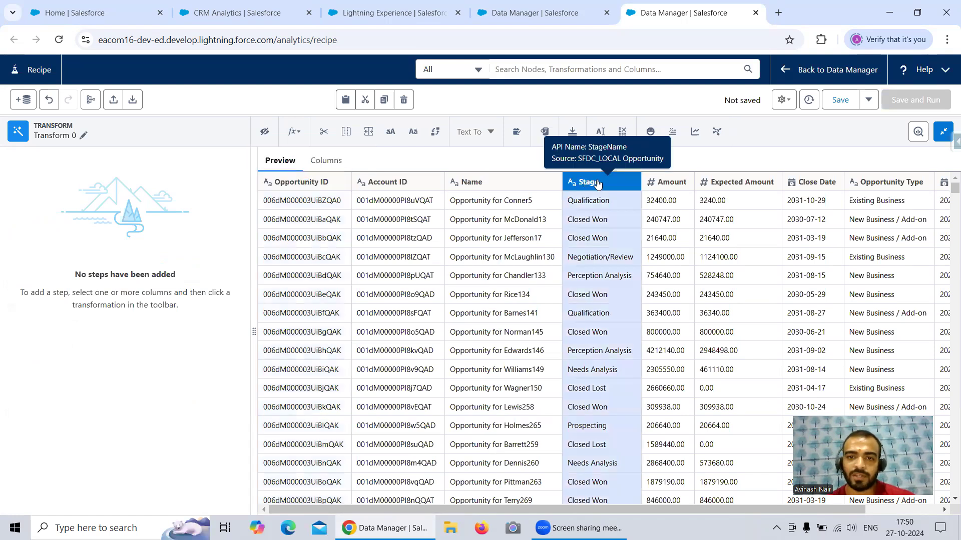
{"action": "left_click", "coordinate": [295, 136]}
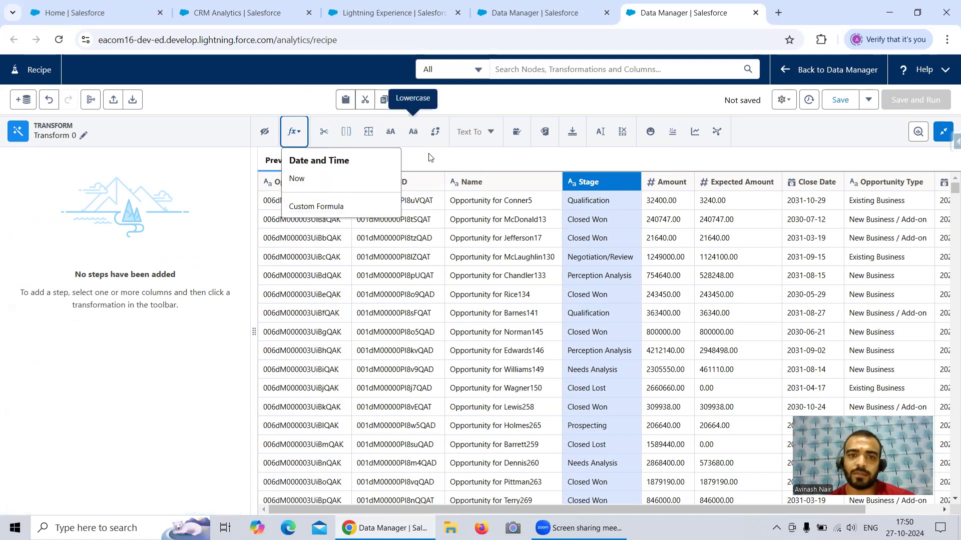
{"action": "left_click", "coordinate": [433, 158]}
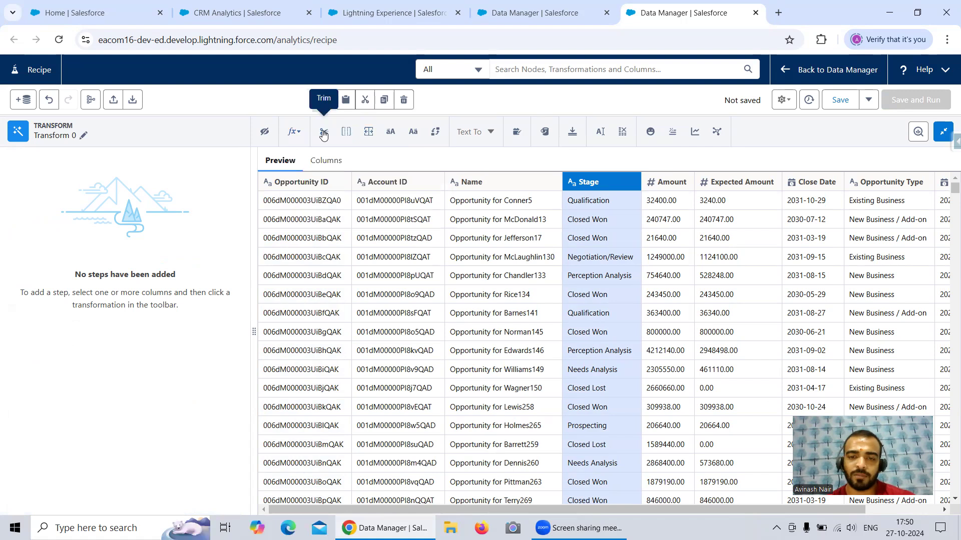
Step: Apply a Trim transformation to the Name column, showing results in a new column and keeping the original
{"action": "left_click", "coordinate": [505, 185]}
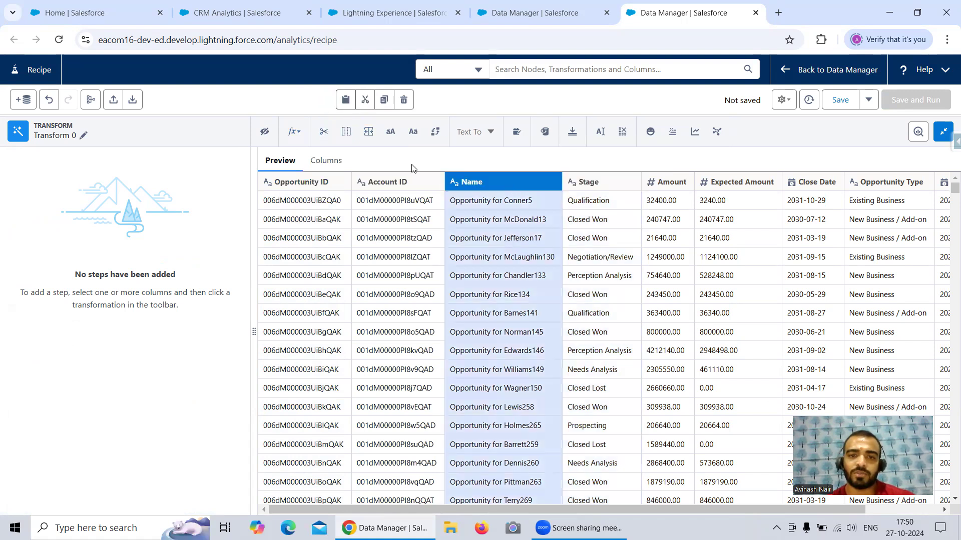
{"action": "left_click", "coordinate": [323, 133]}
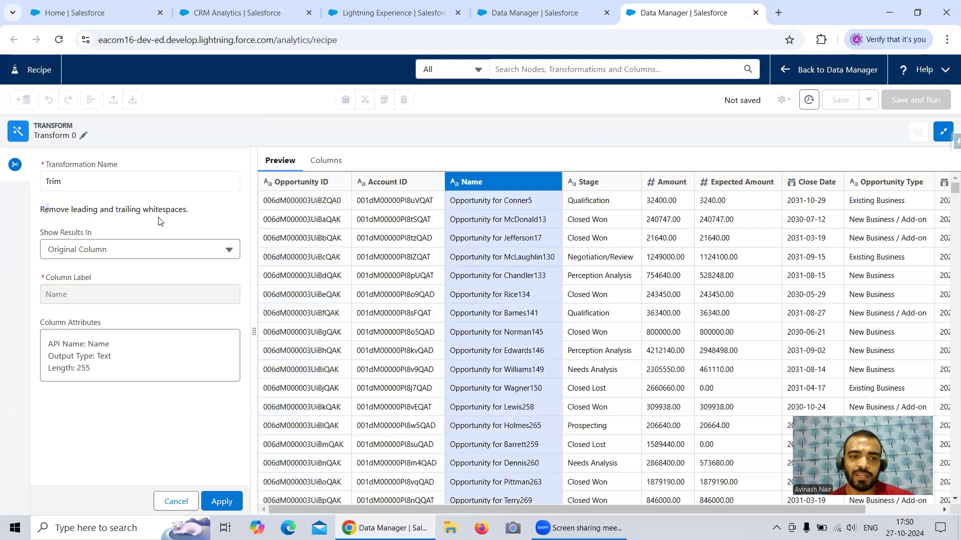
{"action": "left_click_drag", "start_coordinate": [159, 218], "coordinate": [179, 214]}
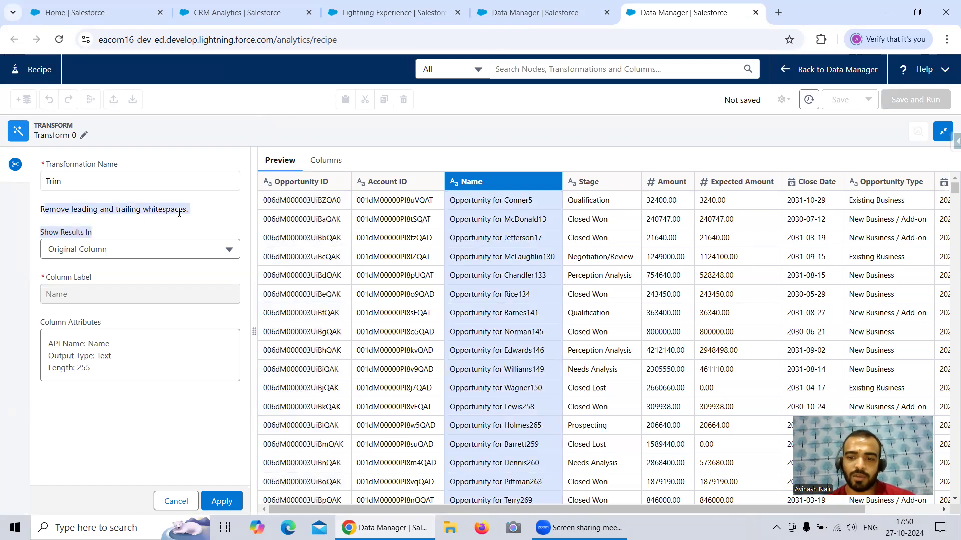
{"action": "left_click", "coordinate": [125, 221]}
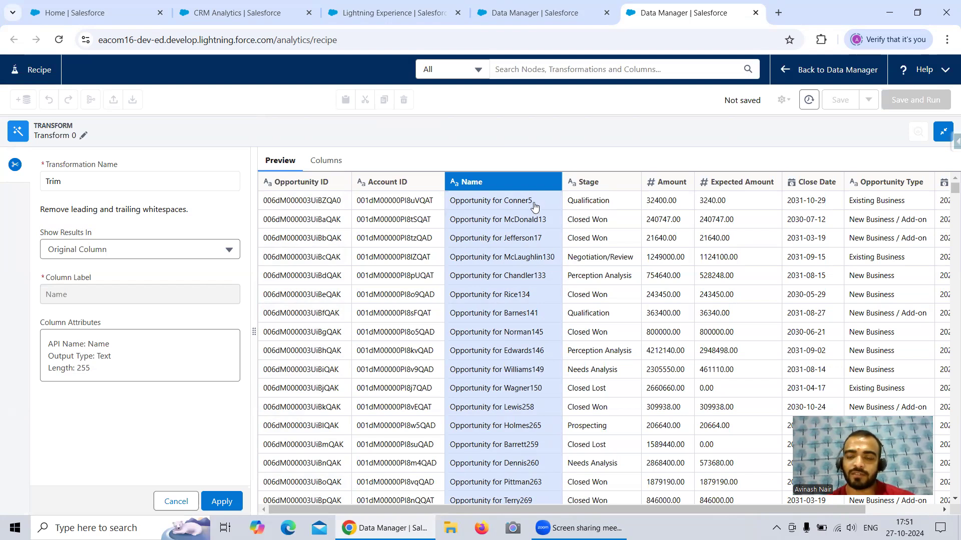
{"action": "left_click", "coordinate": [128, 250]}
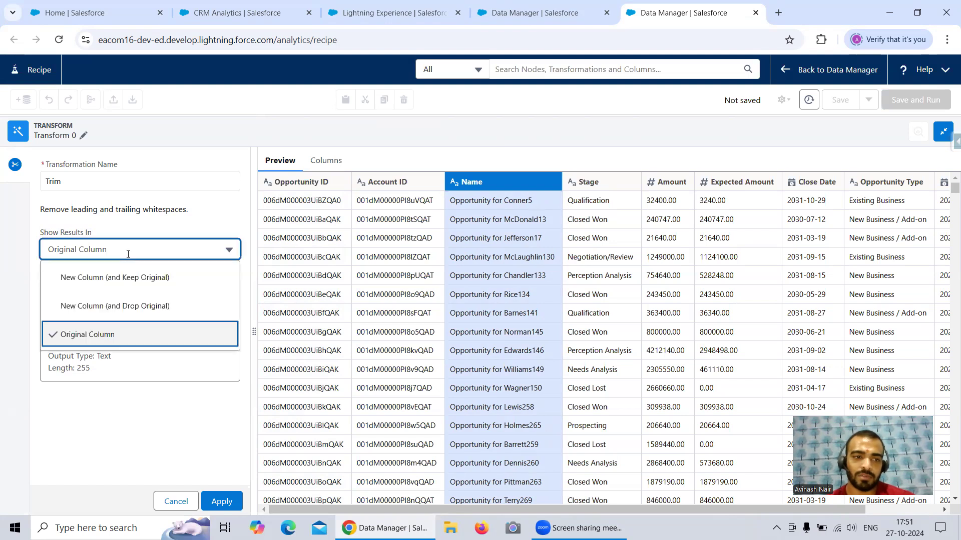
{"action": "left_click", "coordinate": [118, 279]}
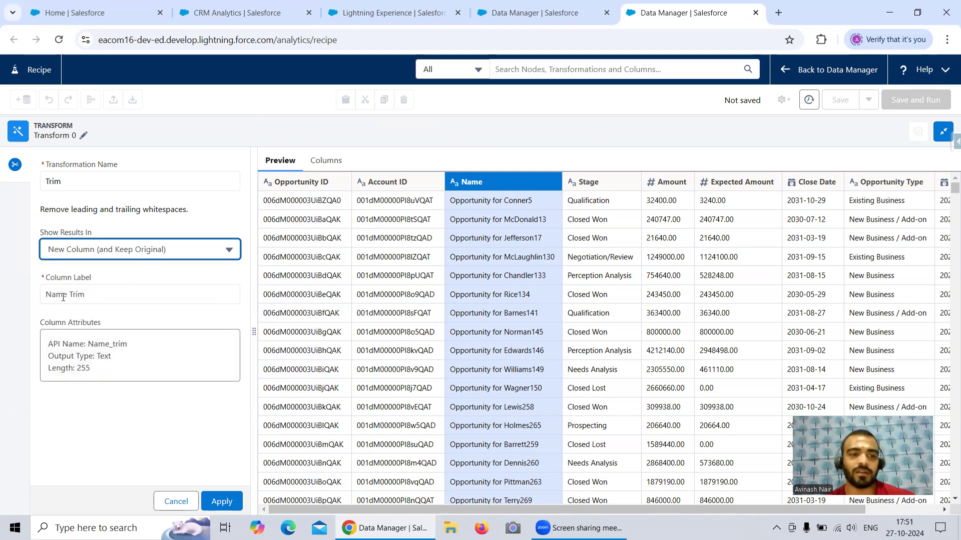
{"action": "left_click", "coordinate": [232, 502]}
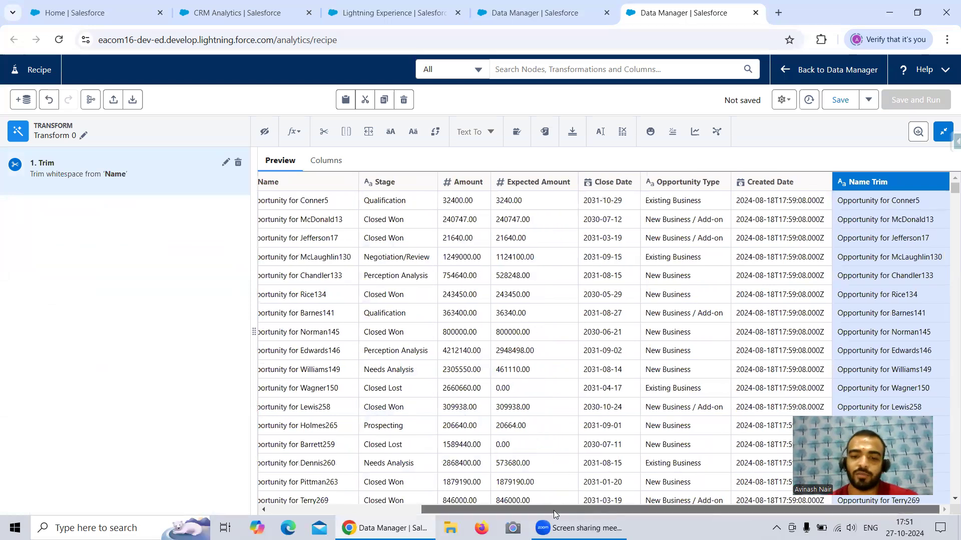
{"action": "left_click", "coordinate": [345, 180]}
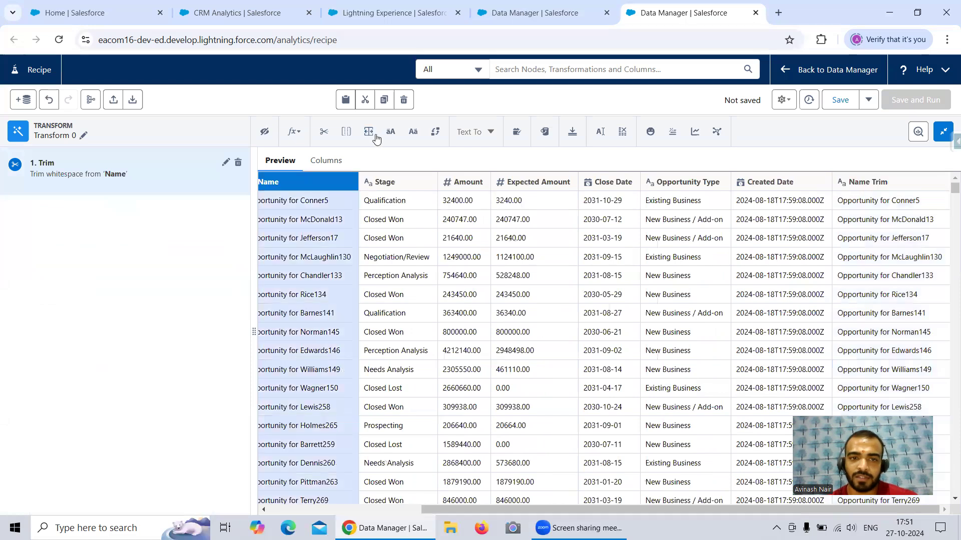
{"action": "left_click", "coordinate": [346, 132]}
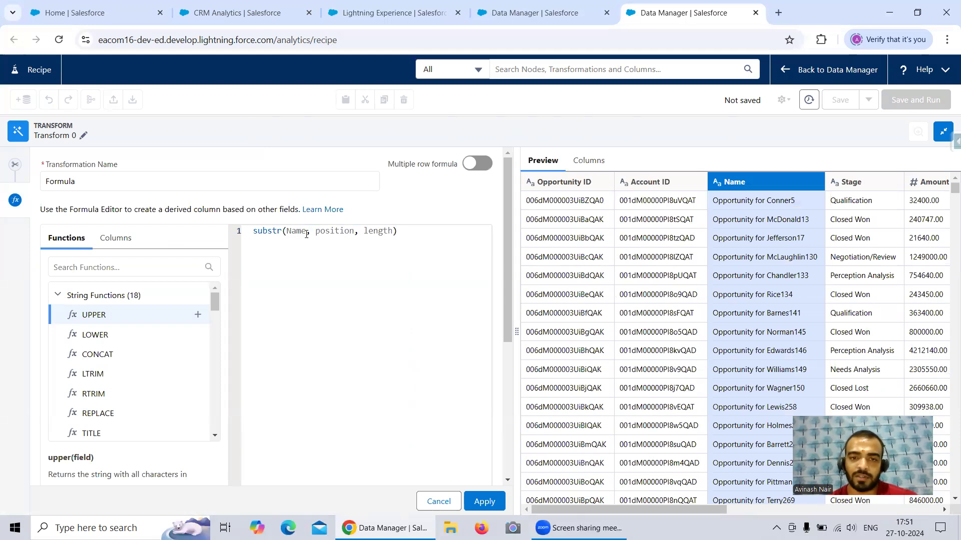
{"action": "left_click", "coordinate": [439, 501]}
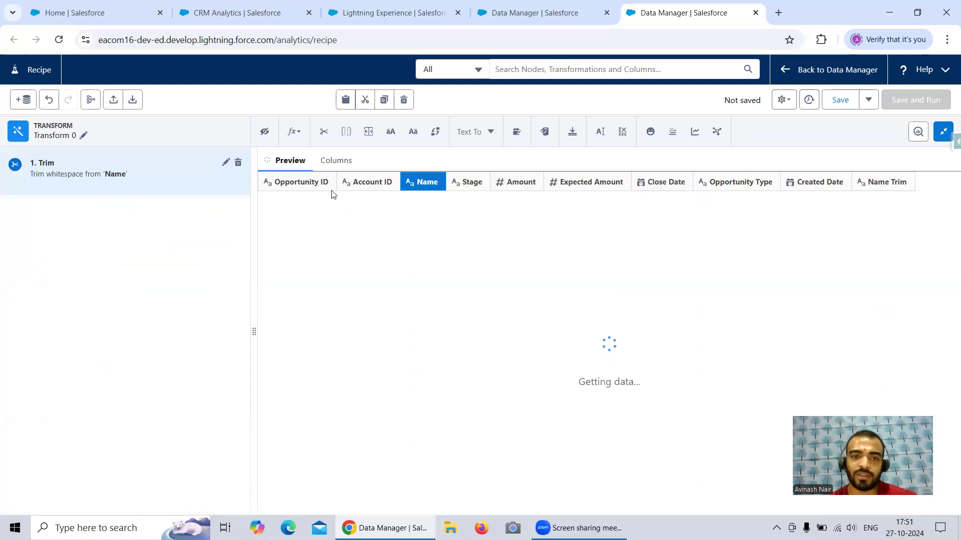
Step: Start a Split transformation on the Name column with a space as the delimiter
{"action": "left_click", "coordinate": [369, 132]}
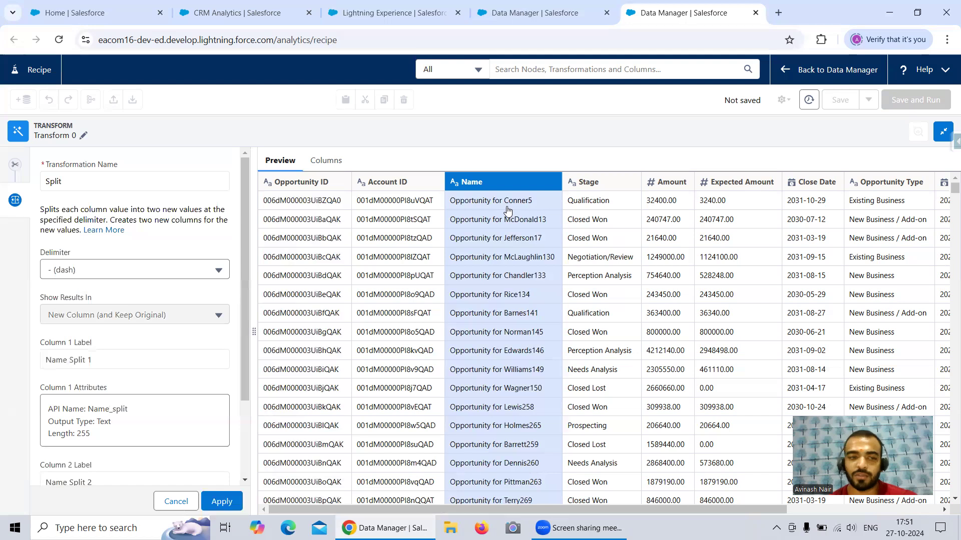
{"action": "left_click", "coordinate": [85, 272]}
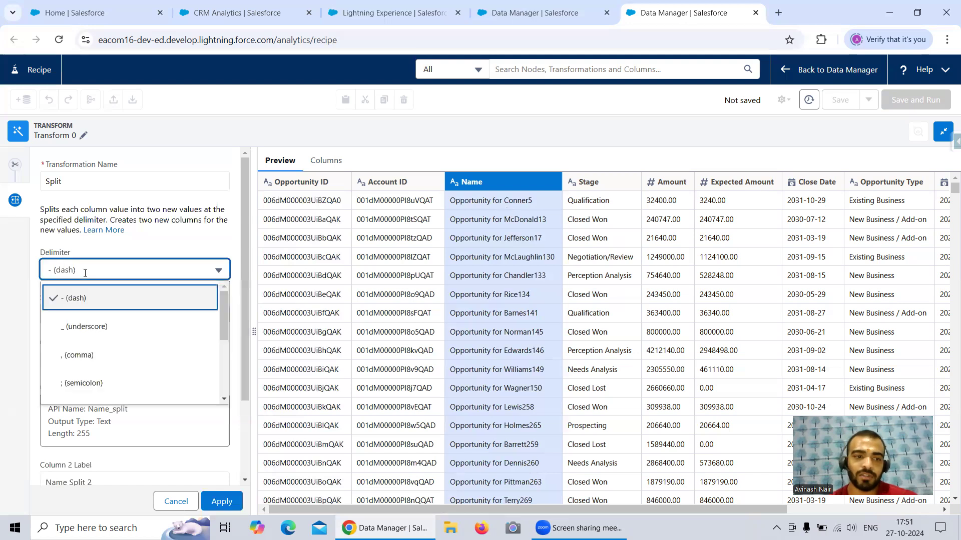
{"action": "scroll", "coordinate": [111, 350], "scroll_direction": "down", "scroll_amount": 2}
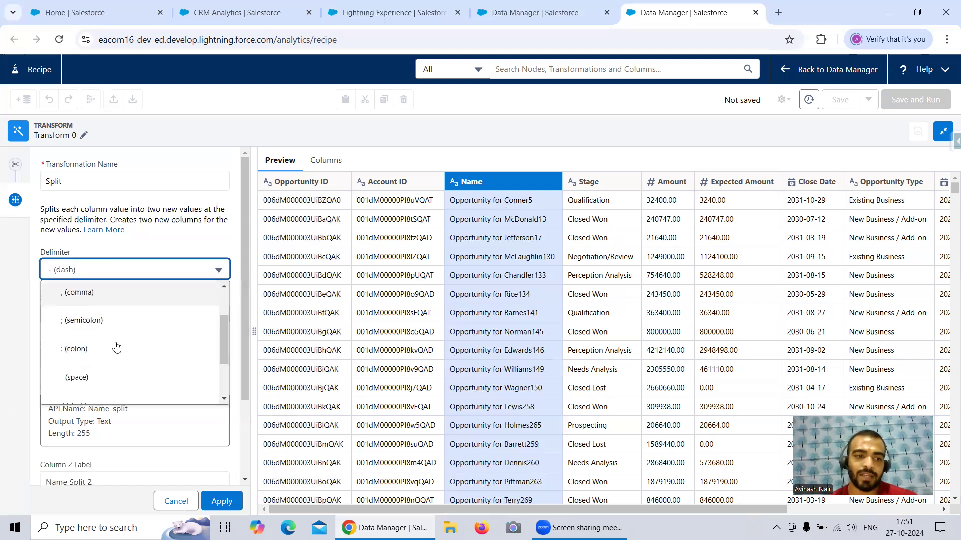
{"action": "left_click", "coordinate": [114, 377]}
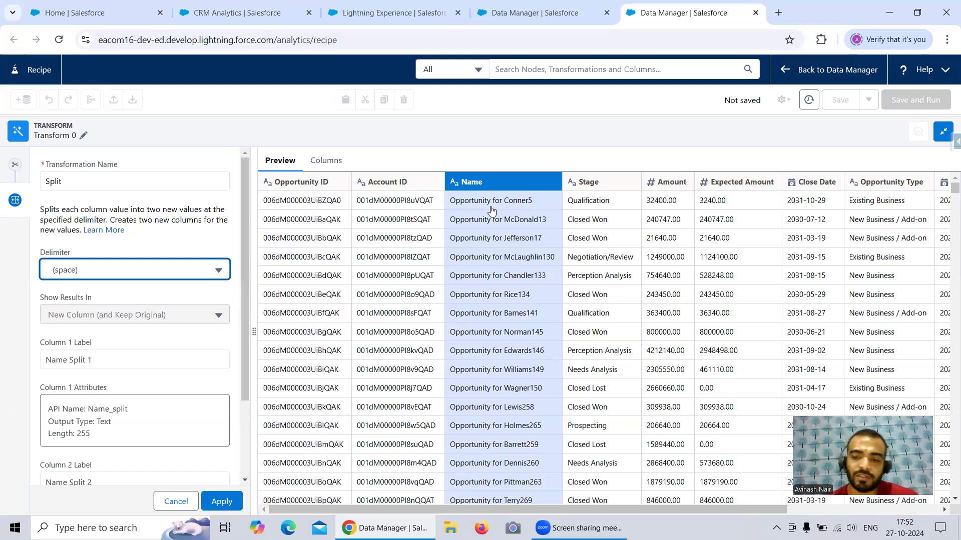
{"action": "left_click", "coordinate": [154, 269]}
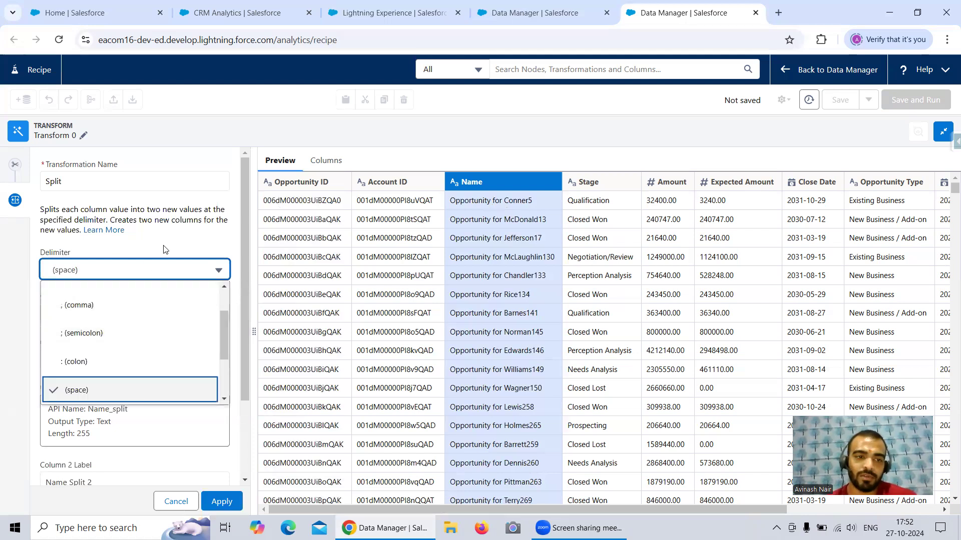
{"action": "left_click", "coordinate": [165, 249]}
Step: Review the labels and attributes of the two output columns, then apply the Split transformation
{"action": "scroll", "coordinate": [120, 298], "scroll_direction": "down", "scroll_amount": 1}
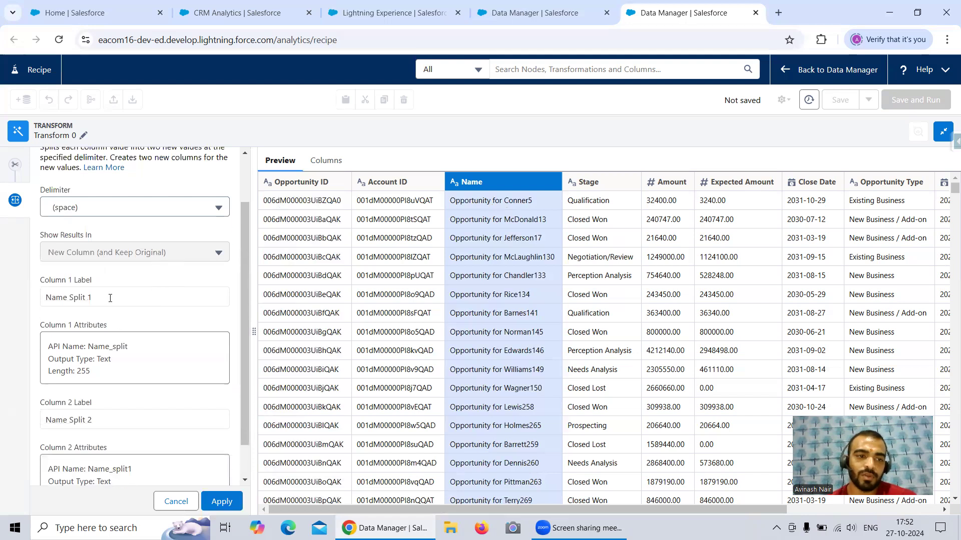
{"action": "scroll", "coordinate": [110, 297], "scroll_direction": "up", "scroll_amount": 1}
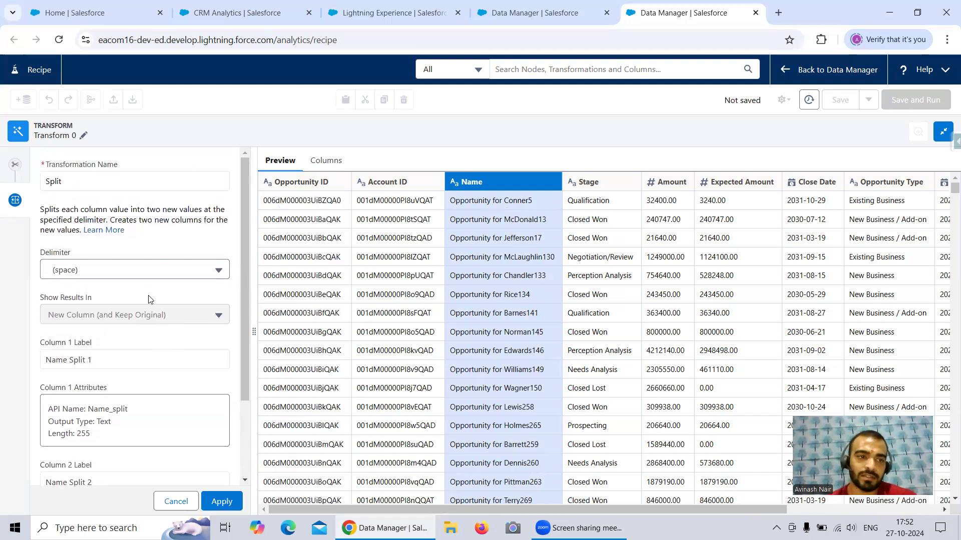
{"action": "scroll", "coordinate": [149, 299], "scroll_direction": "down", "scroll_amount": 1}
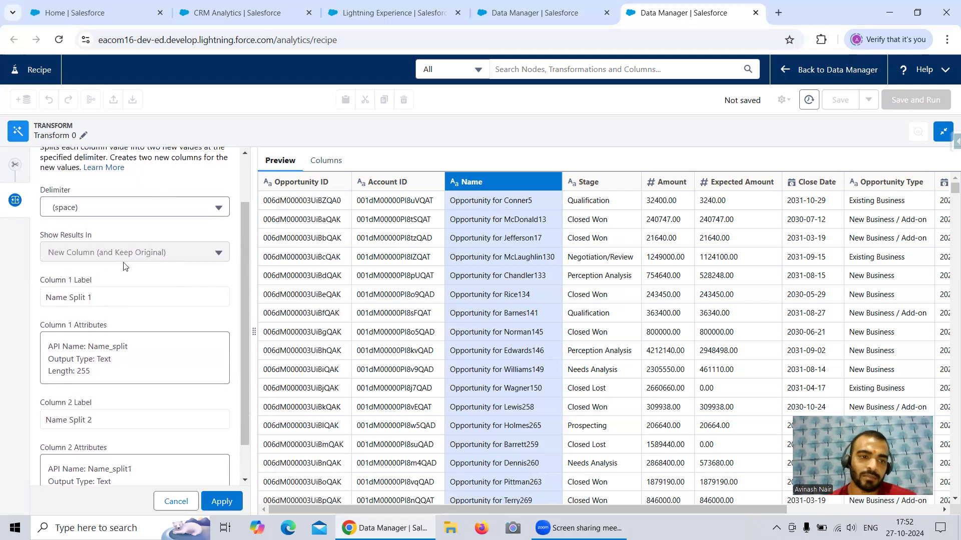
{"action": "scroll", "coordinate": [178, 295], "scroll_direction": "down", "scroll_amount": 1}
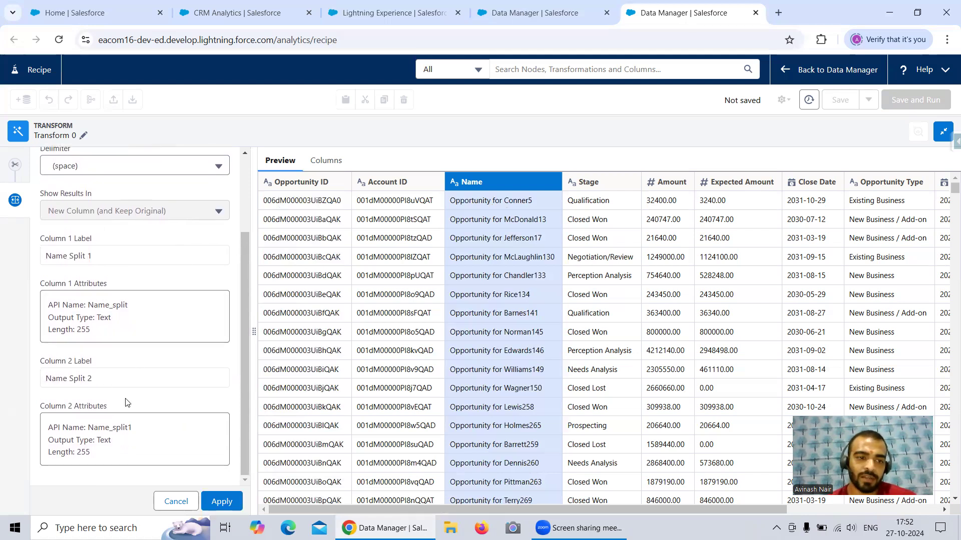
{"action": "scroll", "coordinate": [170, 399], "scroll_direction": "up", "scroll_amount": 3}
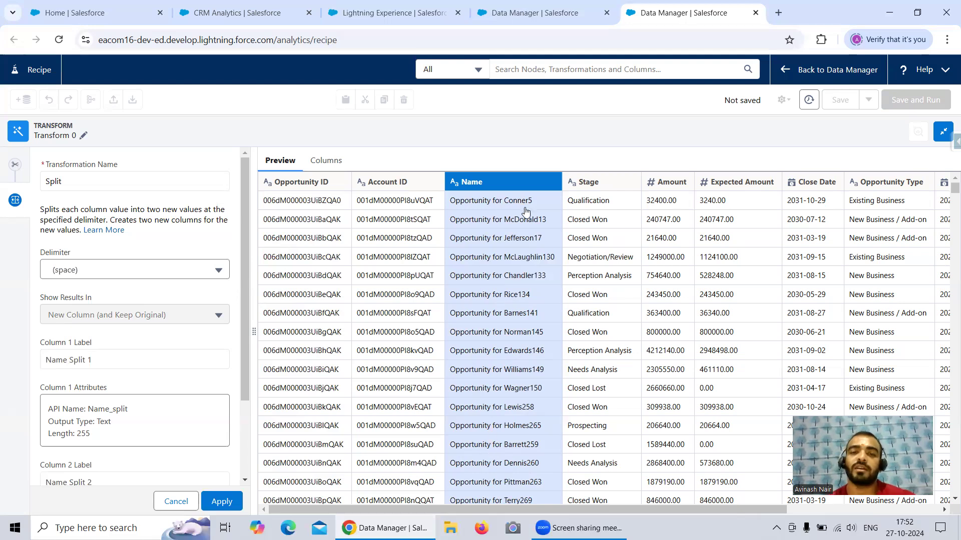
{"action": "left_click", "coordinate": [222, 502]}
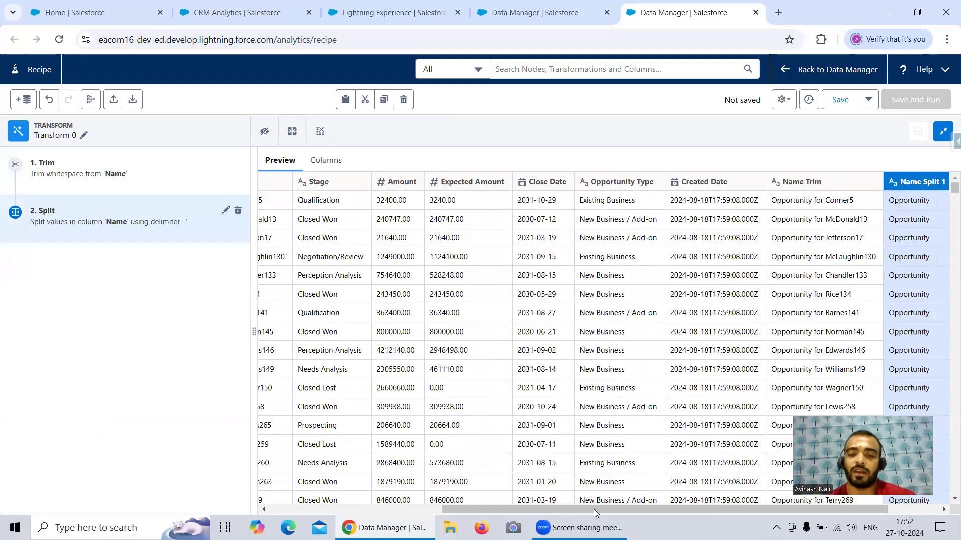
{"action": "left_click_drag", "start_coordinate": [713, 510], "coordinate": [757, 490]}
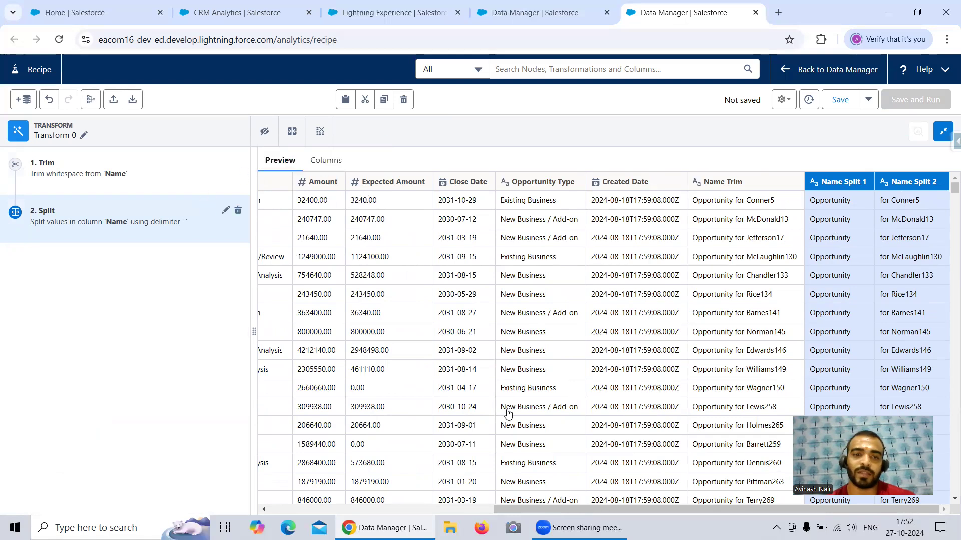
Step: Apply a Make Uppercase transformation to the Name column, showing results in a new column and keeping the original
{"action": "left_click_drag", "start_coordinate": [573, 511], "coordinate": [346, 513]}
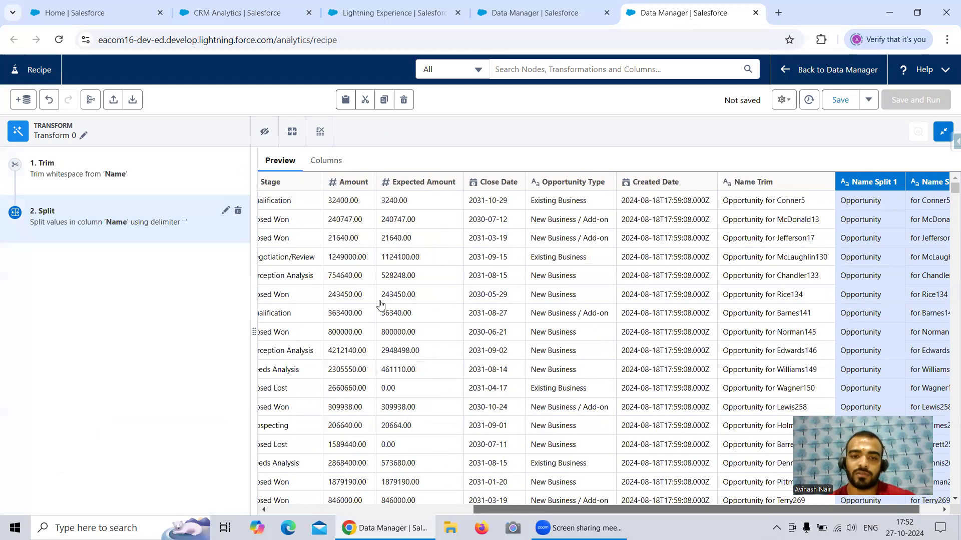
{"action": "left_click", "coordinate": [494, 179]}
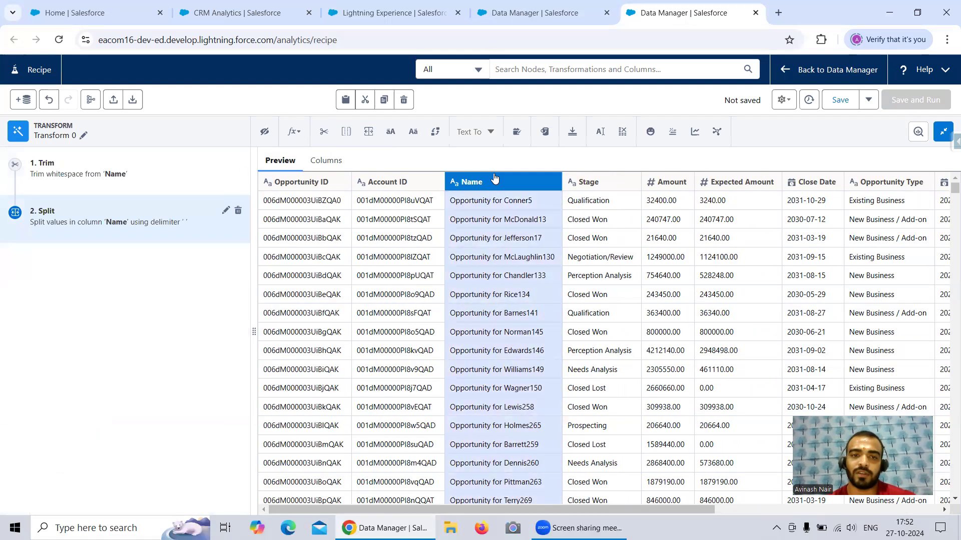
{"action": "left_click", "coordinate": [391, 133]}
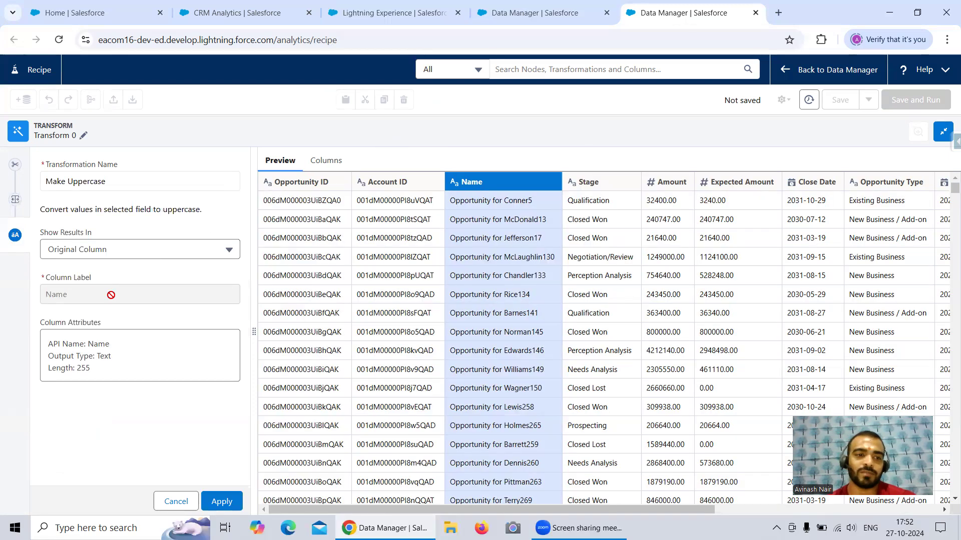
{"action": "left_click", "coordinate": [125, 250]}
{"action": "left_click", "coordinate": [131, 283]}
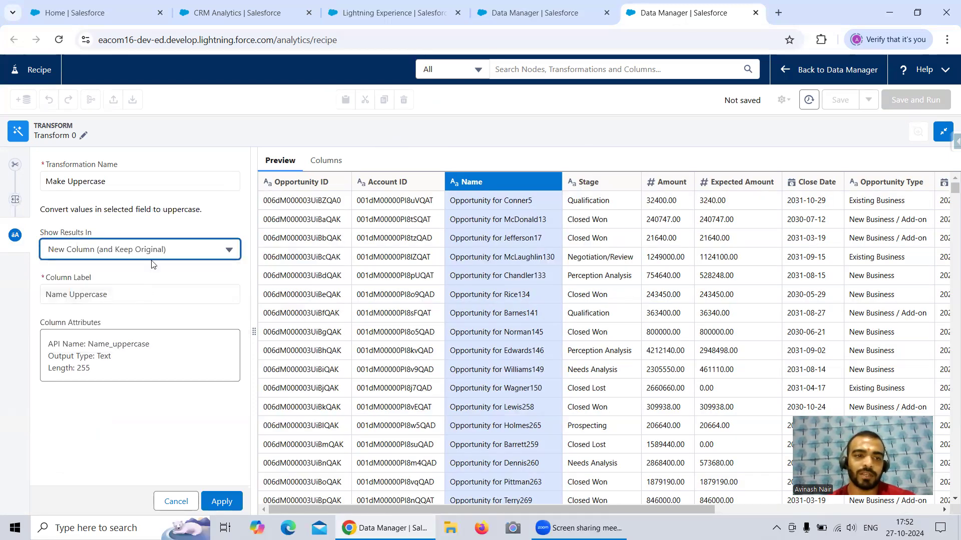
{"action": "left_click_drag", "start_coordinate": [73, 213], "coordinate": [144, 219]}
{"action": "left_click", "coordinate": [185, 214]}
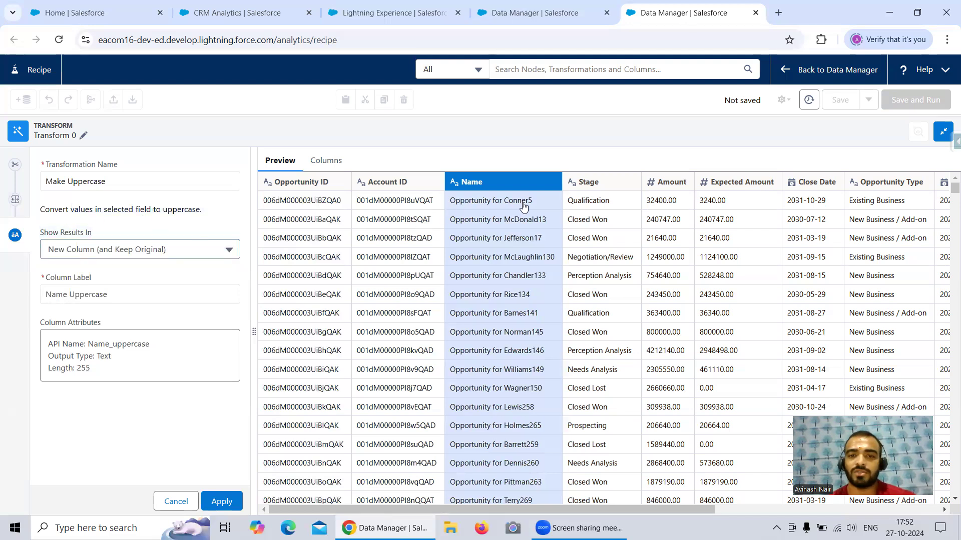
{"action": "left_click", "coordinate": [222, 501]}
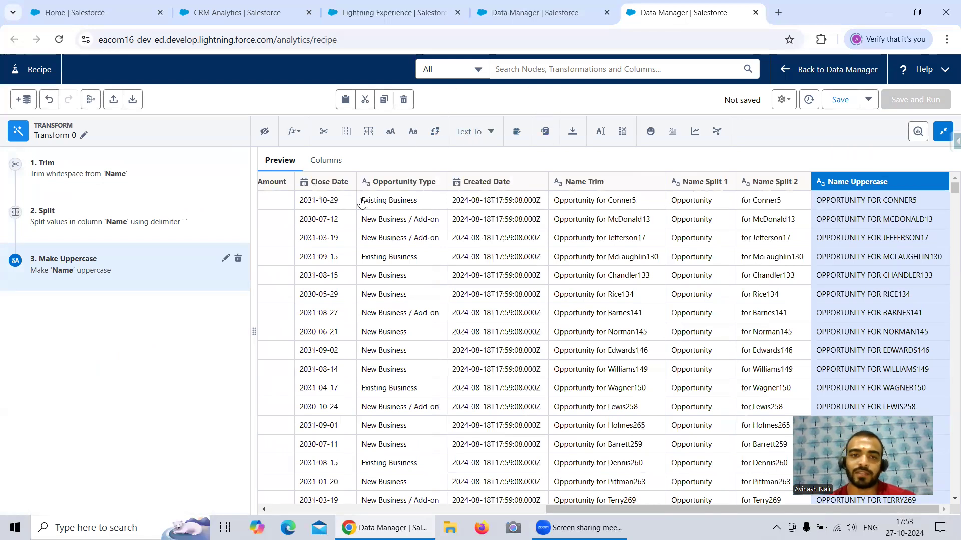
Step: Start a Replace transformation on the Name column and search the values to find for "Opp"
{"action": "left_click_drag", "start_coordinate": [585, 508], "coordinate": [273, 508]}
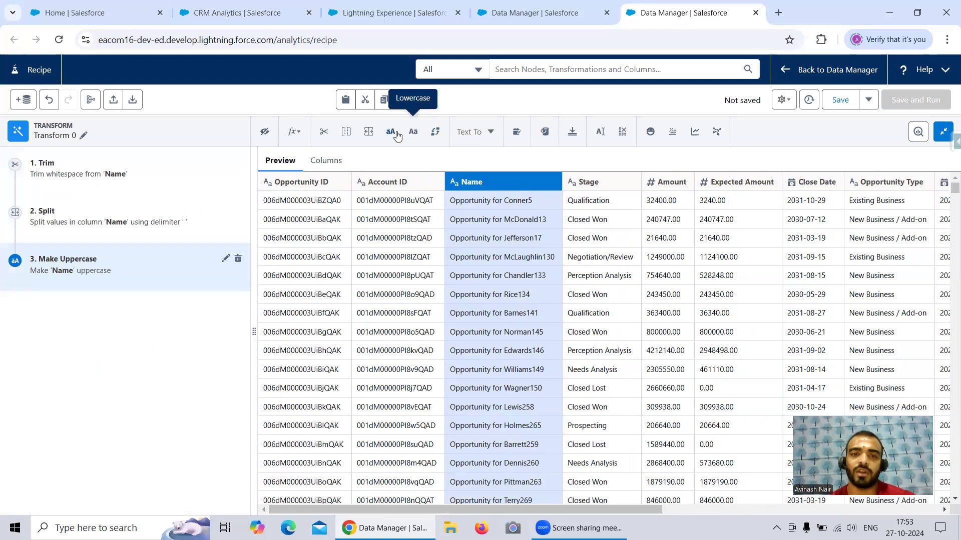
{"action": "left_click", "coordinate": [436, 132]}
{"action": "left_click", "coordinate": [67, 259]}
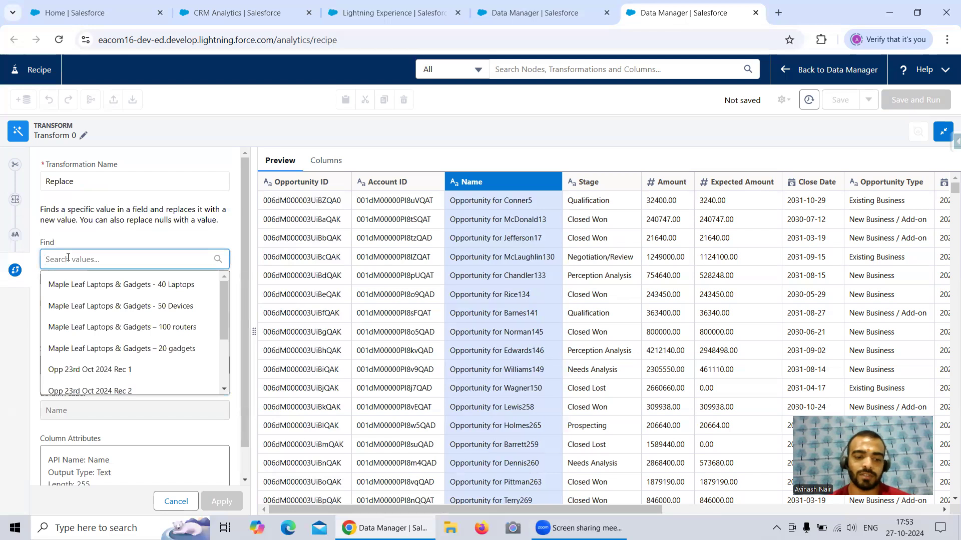
{"action": "type", "text": "Opp"}
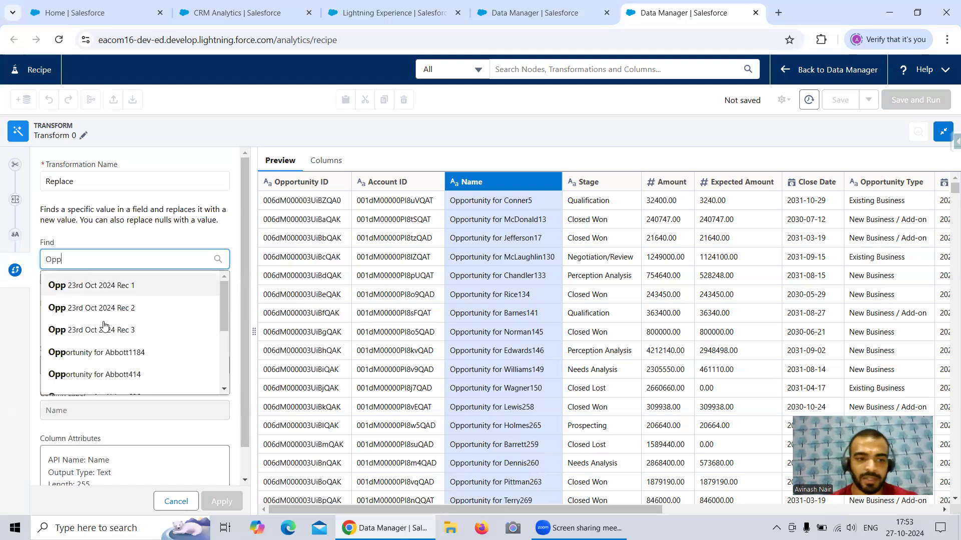
{"action": "scroll", "coordinate": [131, 332], "scroll_direction": "down", "scroll_amount": 1}
{"action": "scroll", "coordinate": [131, 333], "scroll_direction": "up", "scroll_amount": 1}
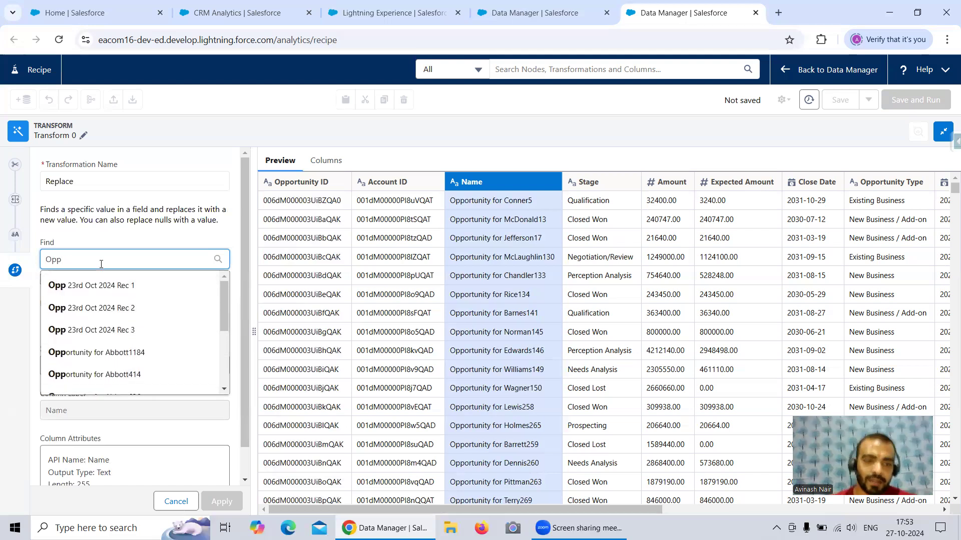
{"action": "scroll", "coordinate": [126, 321], "scroll_direction": "down", "scroll_amount": 2}
{"action": "scroll", "coordinate": [127, 320], "scroll_direction": "up", "scroll_amount": 2}
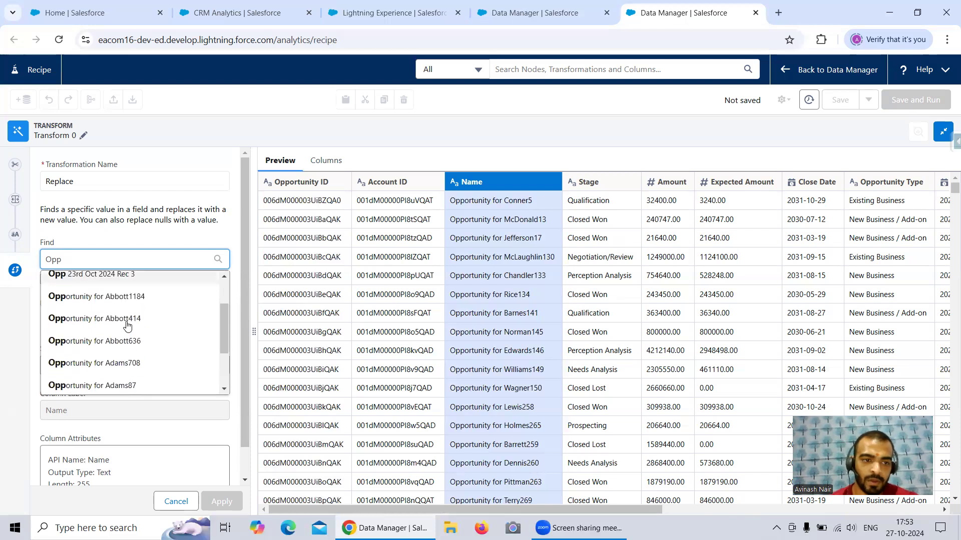
Step: Search for "Test" instead and choose Test Opp 1 as the value to find
{"action": "left_click_drag", "start_coordinate": [103, 259], "coordinate": [36, 272]}
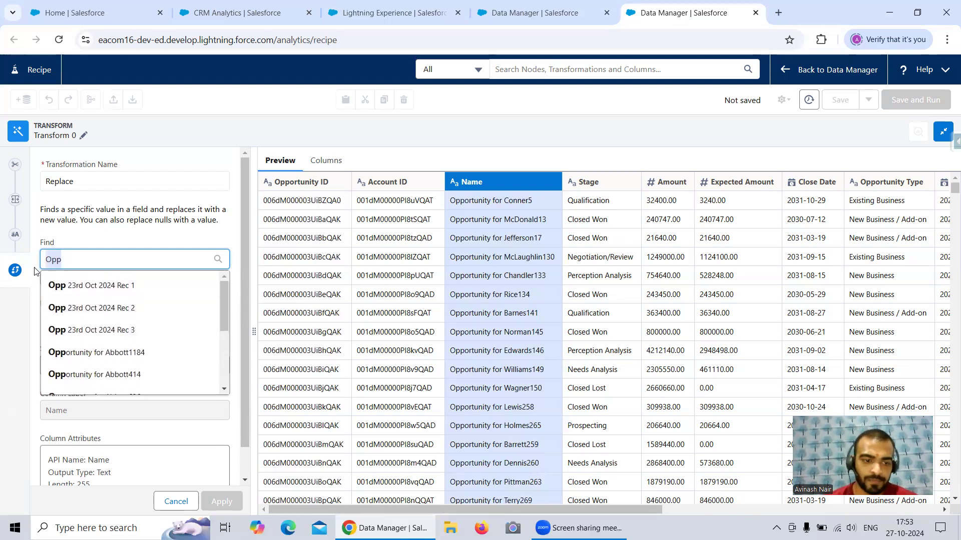
{"action": "type", "text": "Tes"}
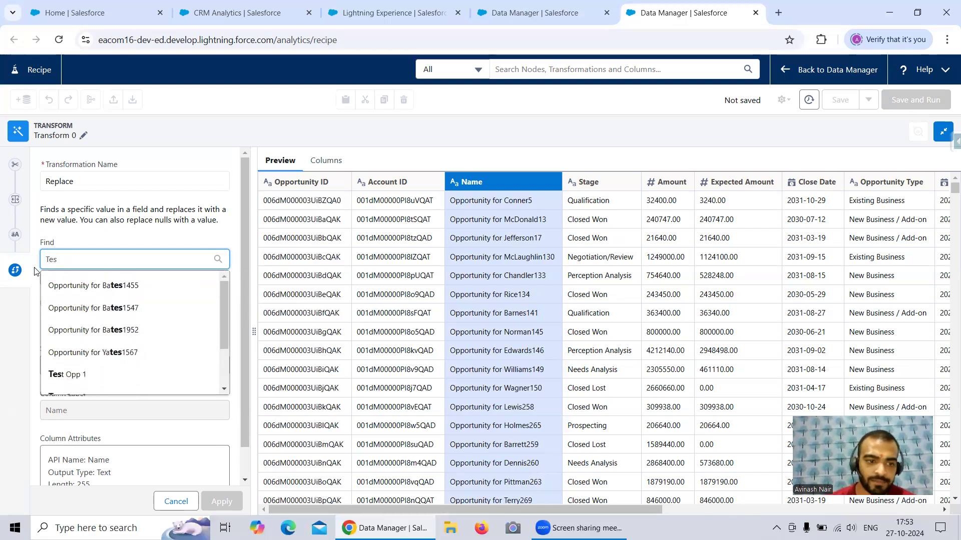
{"action": "type", "text": "t"}
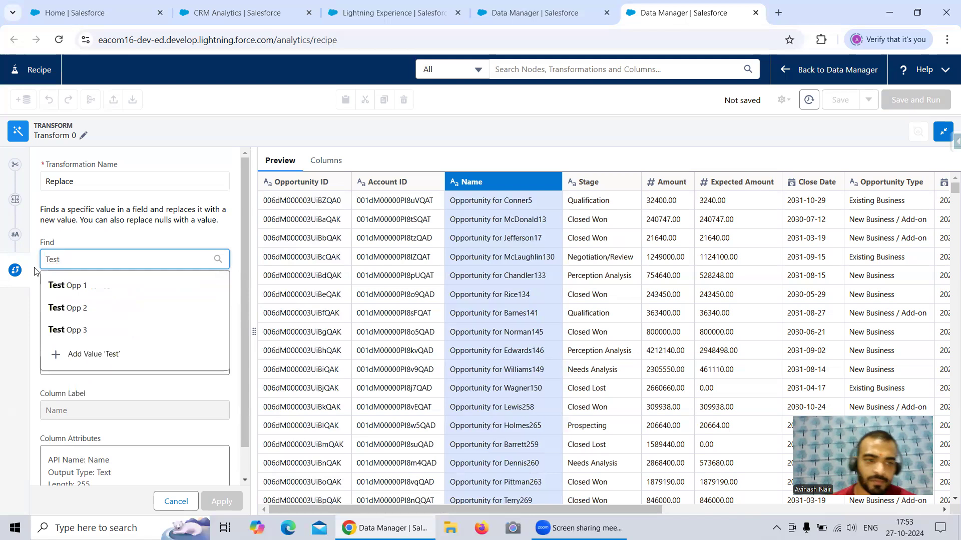
{"action": "left_click", "coordinate": [86, 288]}
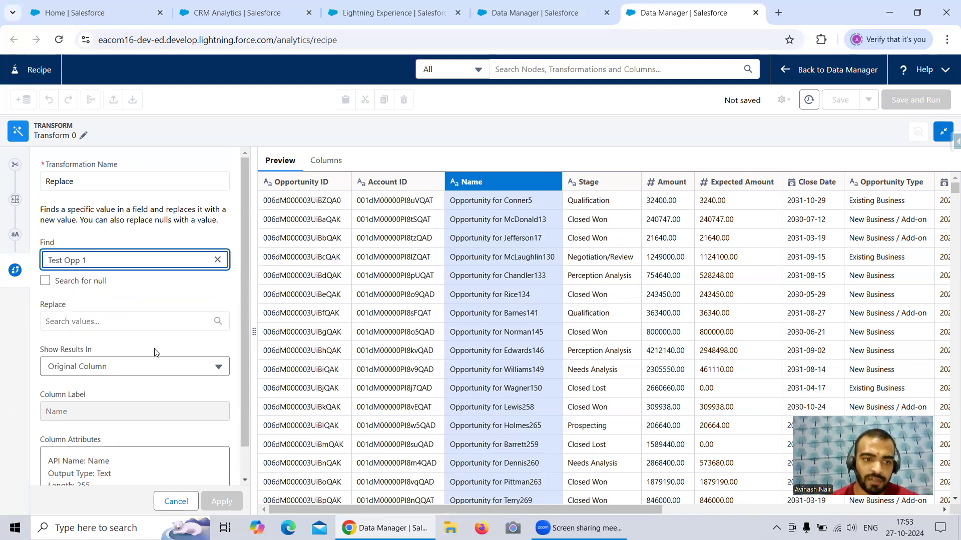
Step: Add Test Opportunity 1 as the replacement value and show results in a new column, keeping the original
{"action": "left_click", "coordinate": [97, 321]}
{"action": "type", "text": "Te"}
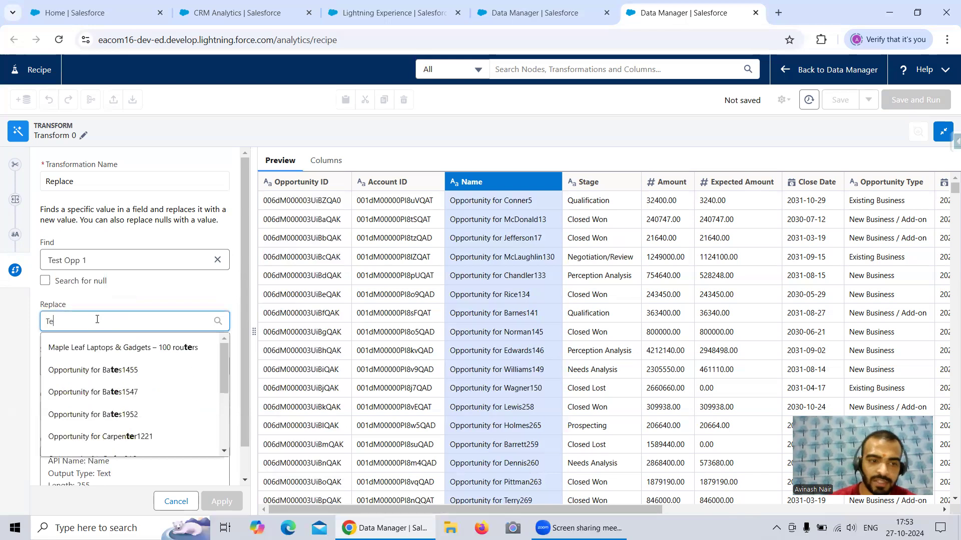
{"action": "type", "text": "st Opportunity 1"}
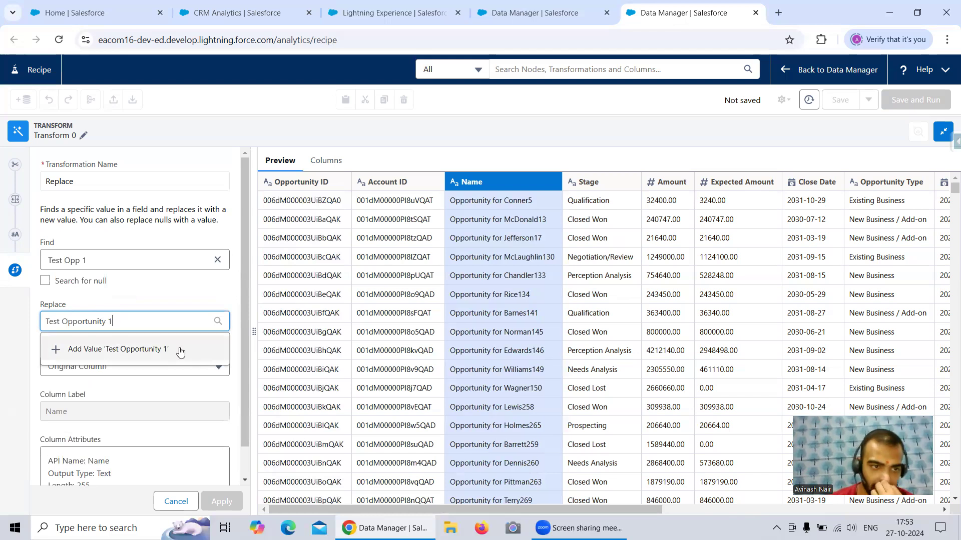
{"action": "left_click", "coordinate": [158, 295]}
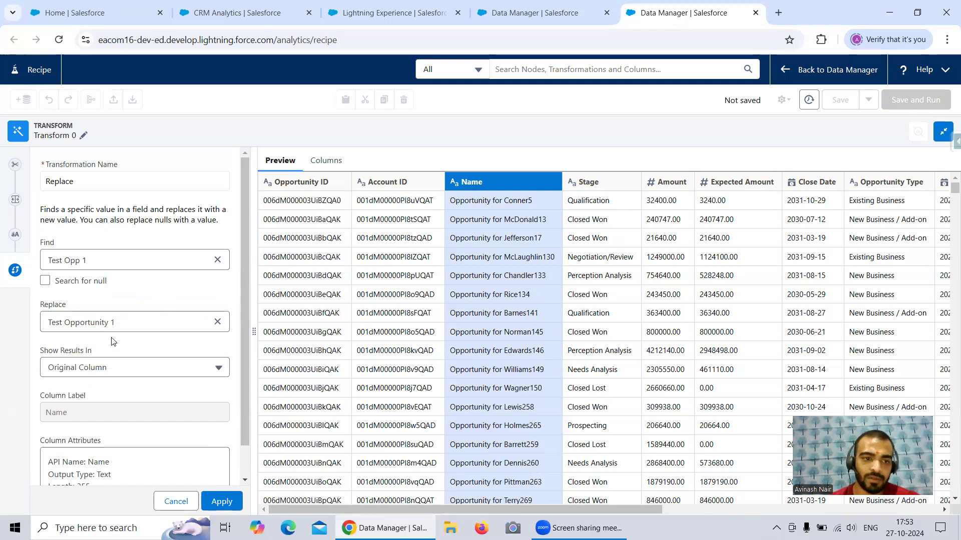
{"action": "left_click", "coordinate": [104, 373]}
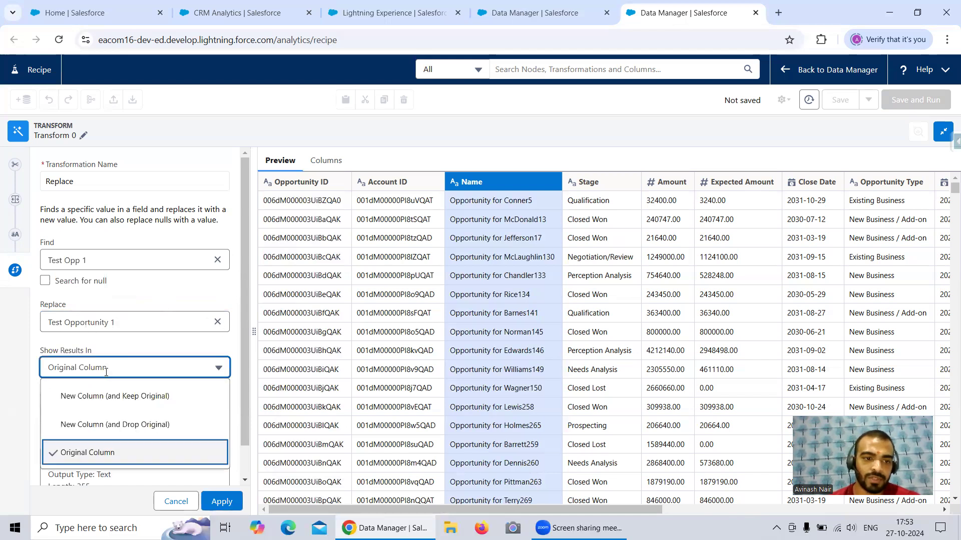
{"action": "left_click", "coordinate": [112, 398]}
{"action": "scroll", "coordinate": [172, 336], "scroll_direction": "down", "scroll_amount": 1}
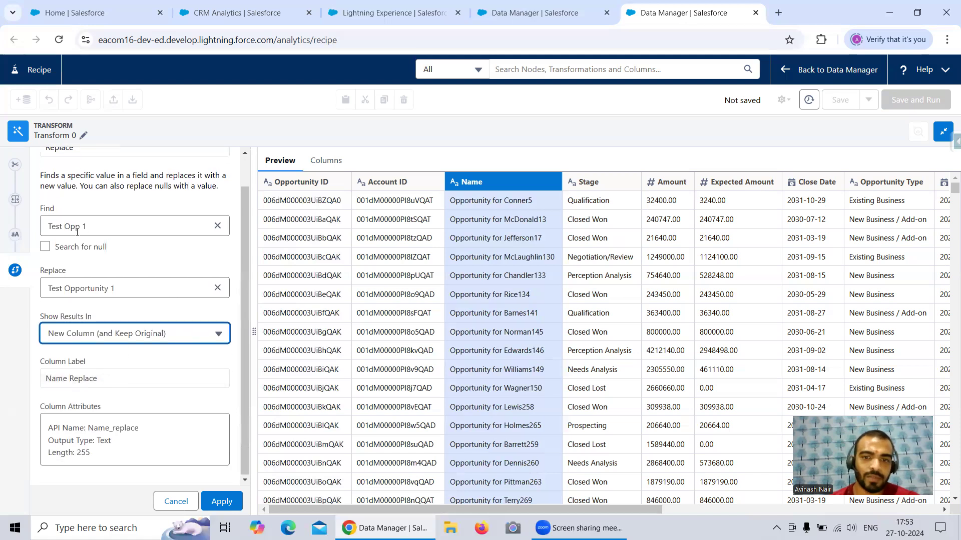
Step: Apply the Replace transformation and compare the Test Opp 1 row's Name Trim value with its Name Replace value
{"action": "left_click", "coordinate": [221, 501]}
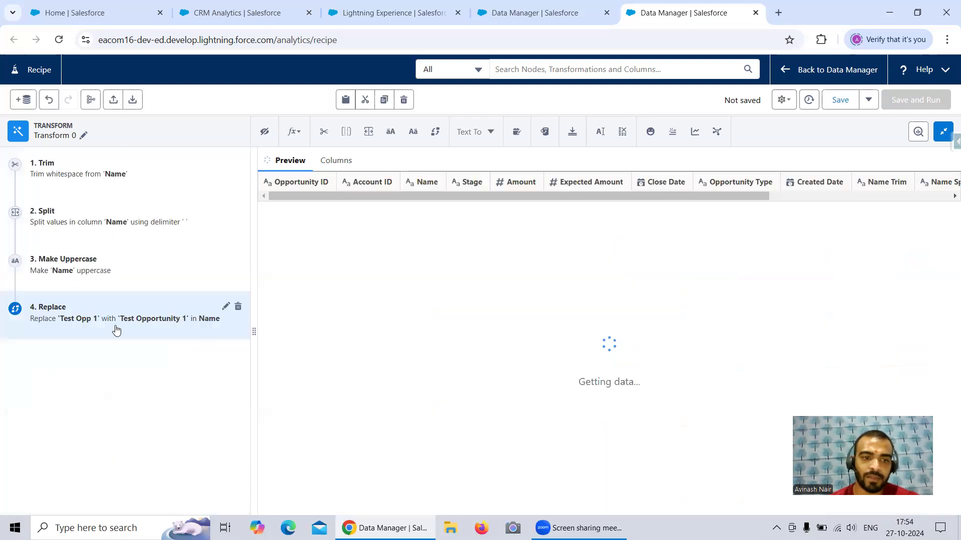
{"action": "scroll", "coordinate": [921, 290], "scroll_direction": "down", "scroll_amount": 5}
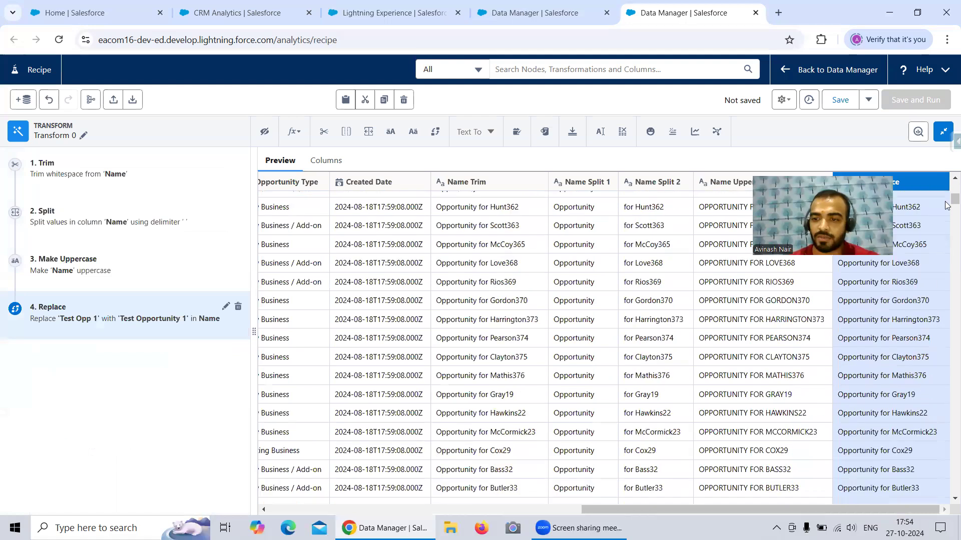
{"action": "left_click_drag", "start_coordinate": [955, 199], "coordinate": [955, 475]}
{"action": "left_click_drag", "start_coordinate": [945, 521], "coordinate": [942, 518]}
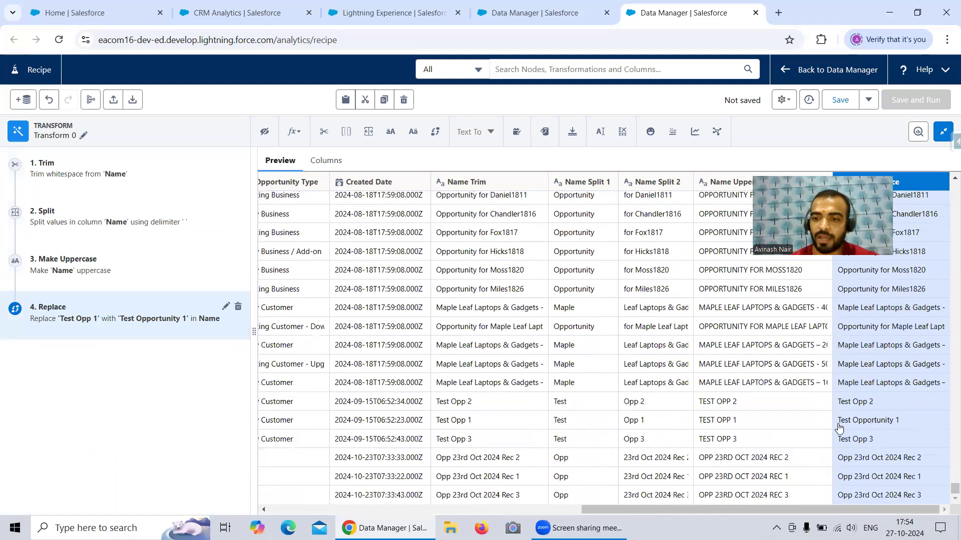
{"action": "left_click_drag", "start_coordinate": [551, 427], "coordinate": [641, 425]}
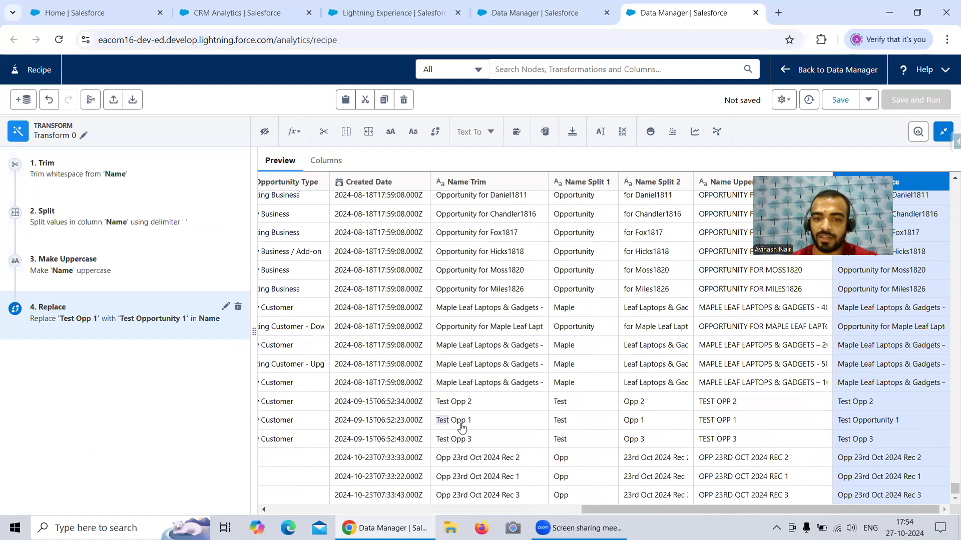
{"action": "left_click", "coordinate": [468, 424]}
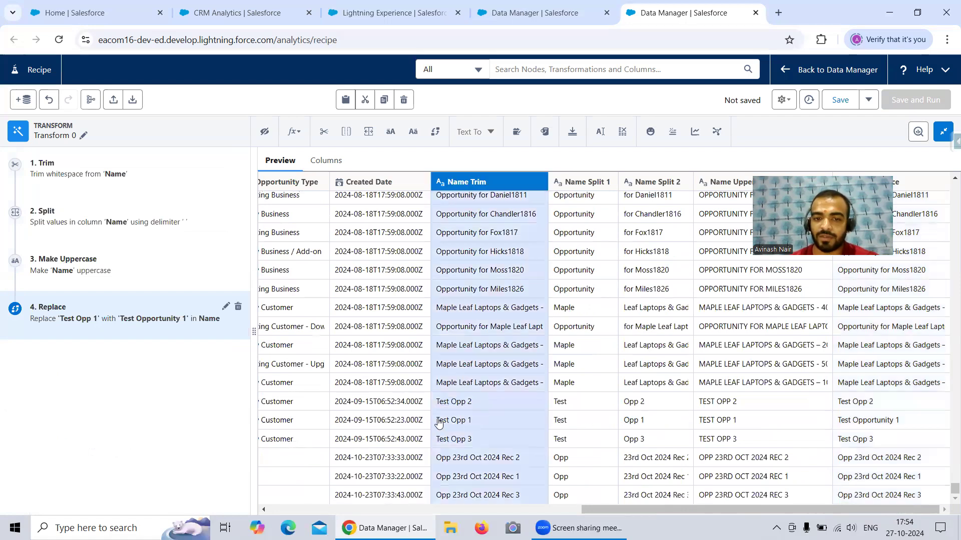
{"action": "left_click", "coordinate": [383, 426]}
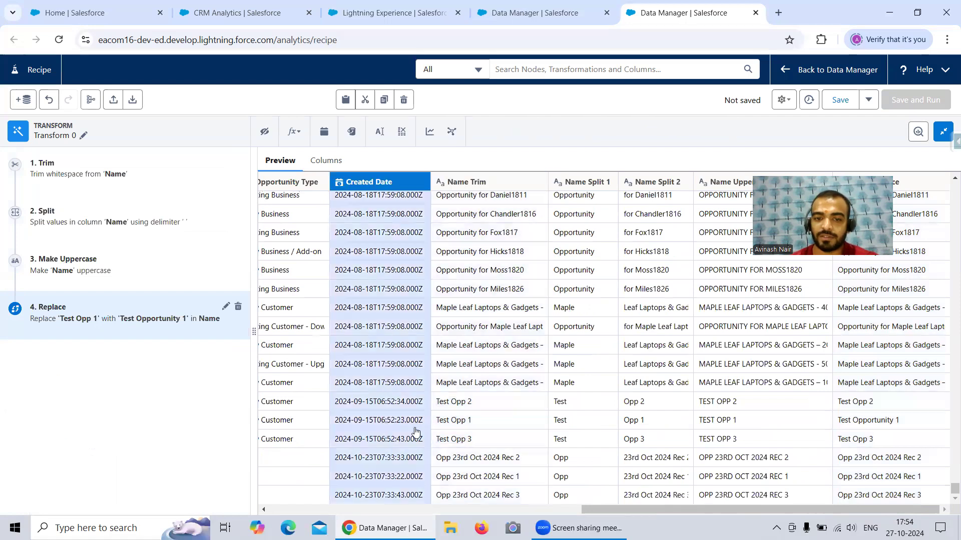
{"action": "left_click", "coordinate": [476, 424]}
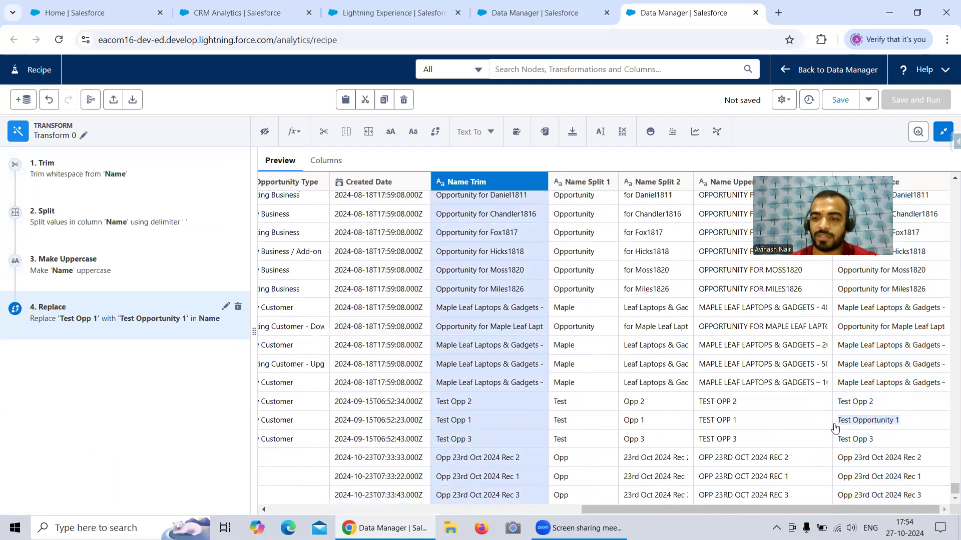
{"action": "left_click", "coordinate": [846, 341]}
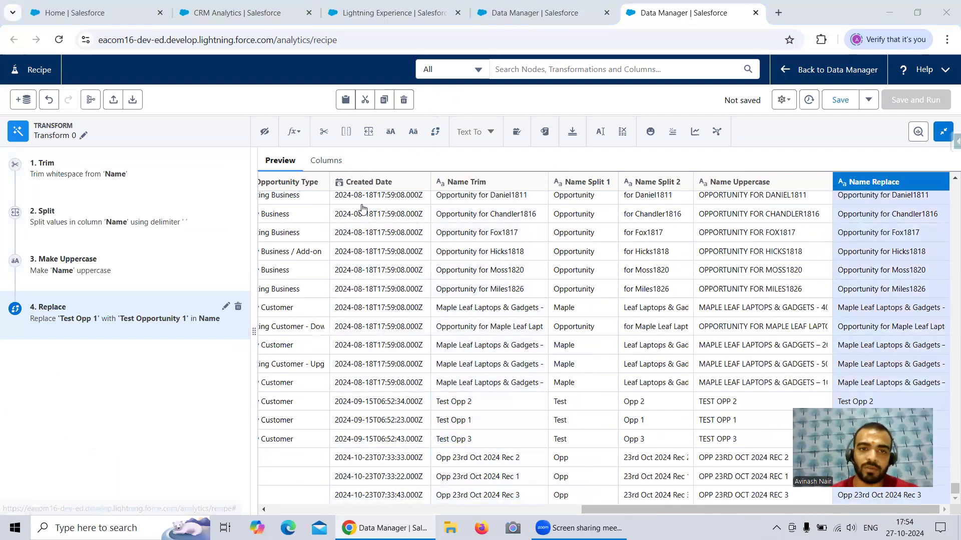
Step: Examine which data types the Name text column can be converted to
{"action": "left_click_drag", "start_coordinate": [586, 514], "coordinate": [319, 515]}
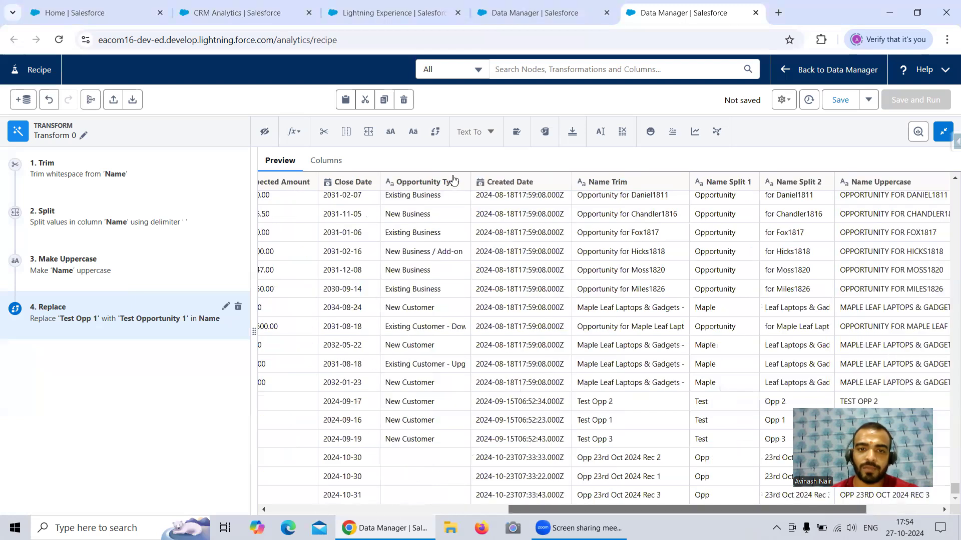
{"action": "scroll", "coordinate": [454, 181], "scroll_direction": "left", "scroll_amount": 5}
{"action": "left_click", "coordinate": [472, 132]}
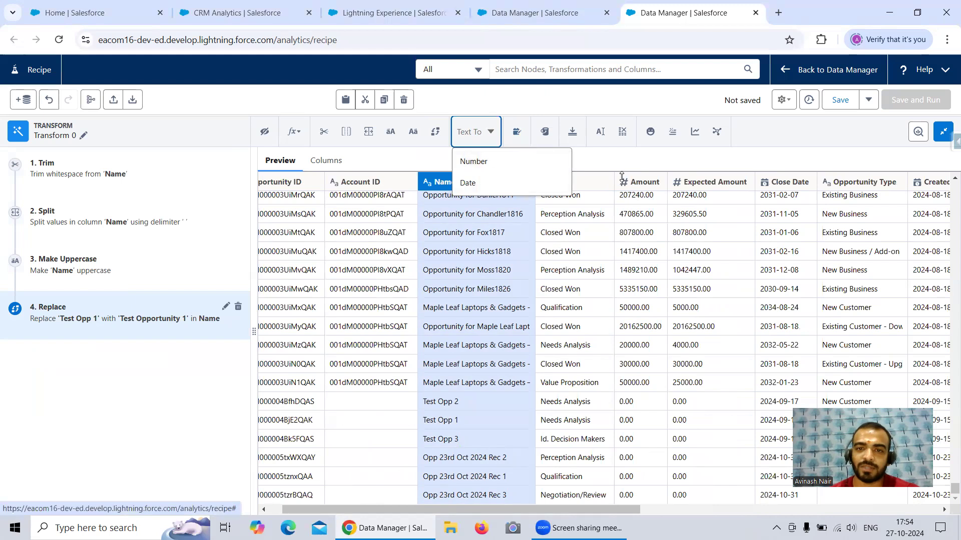
{"action": "left_click", "coordinate": [633, 160]}
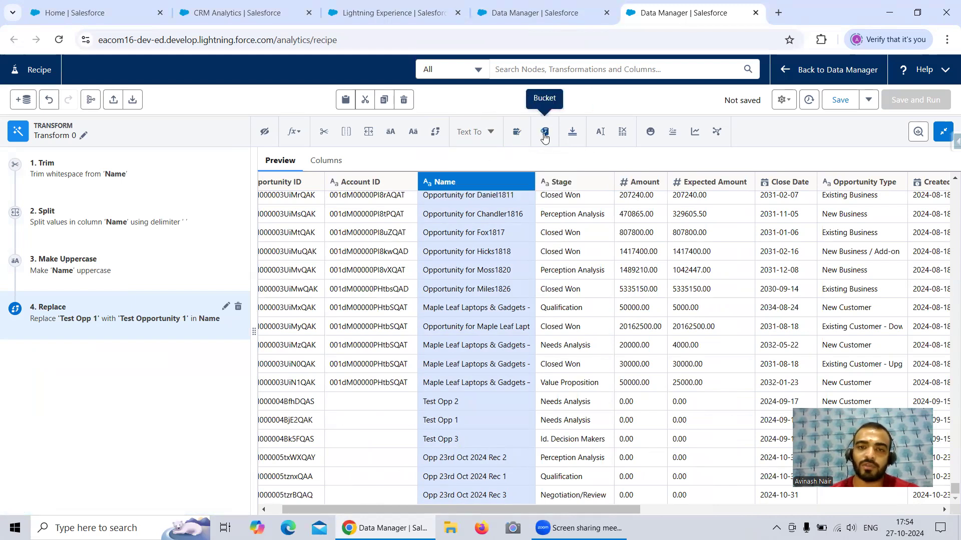
Step: Start a Bucket transformation on the Stage column and add a bucket labelled Open Stage containing Closed Lost and Closed Won
{"action": "left_click", "coordinate": [569, 183]}
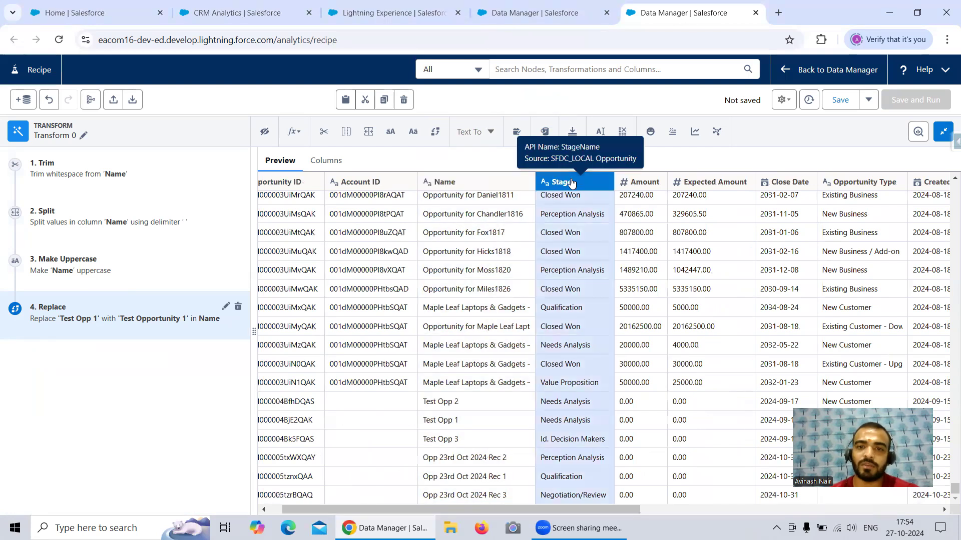
{"action": "left_click", "coordinate": [550, 133]}
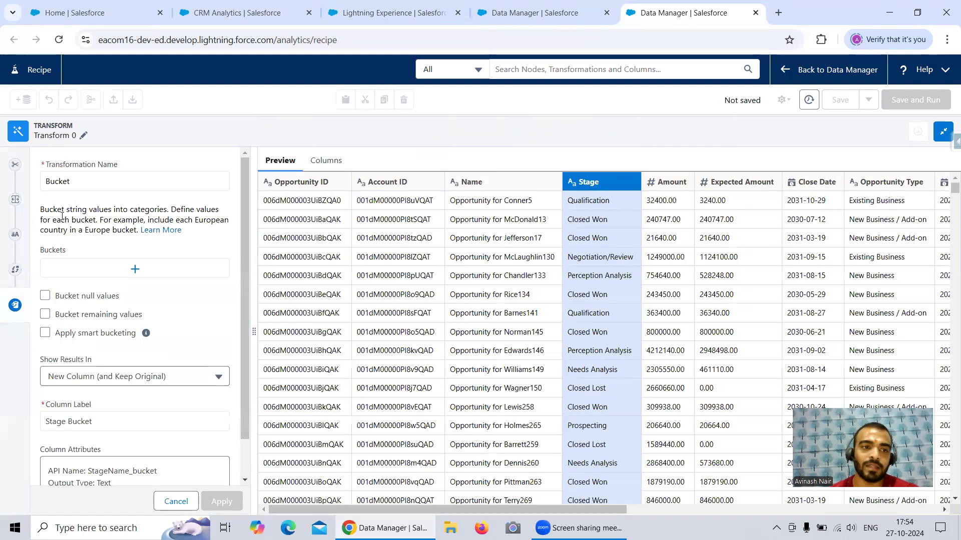
{"action": "left_click_drag", "start_coordinate": [48, 210], "coordinate": [100, 216]}
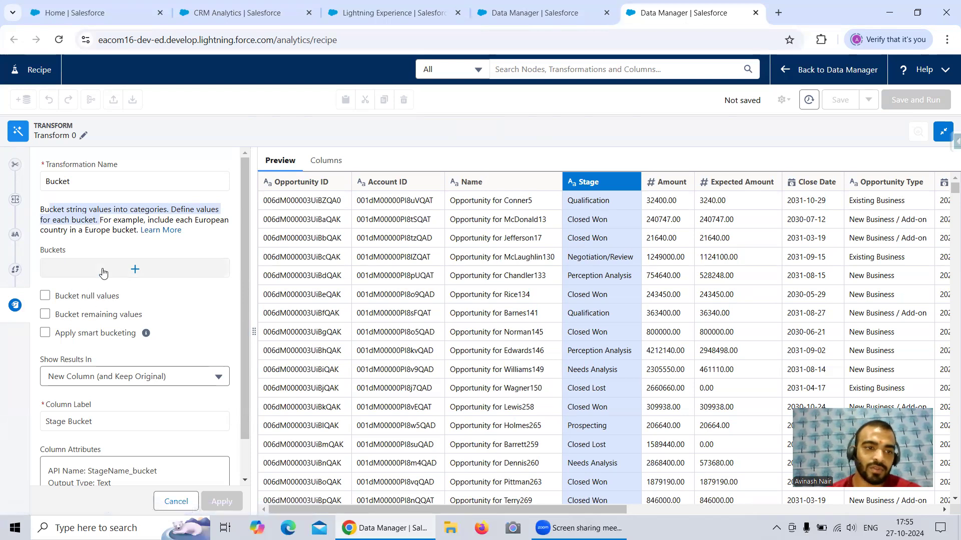
{"action": "left_click", "coordinate": [135, 269]}
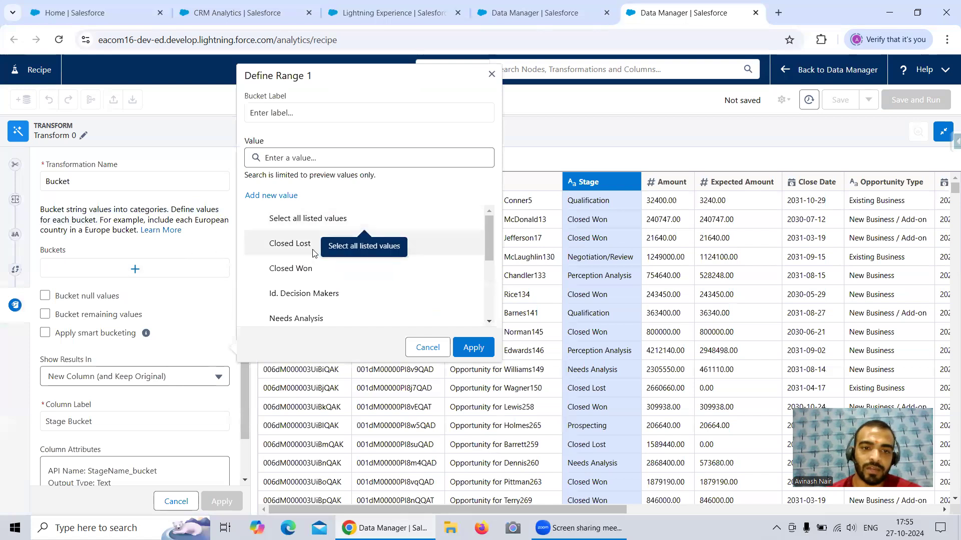
{"action": "left_click", "coordinate": [313, 253]}
{"action": "left_click", "coordinate": [310, 275]}
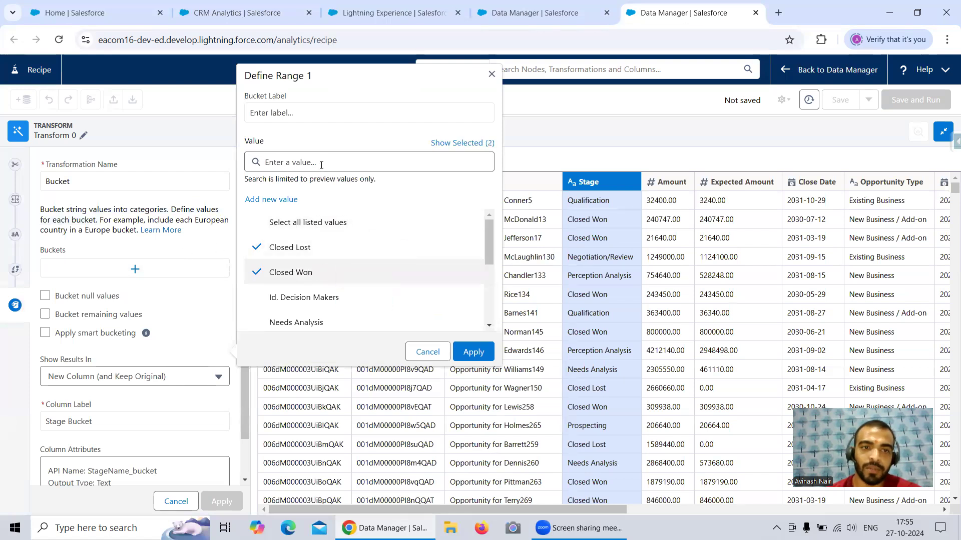
{"action": "left_click", "coordinate": [296, 114]}
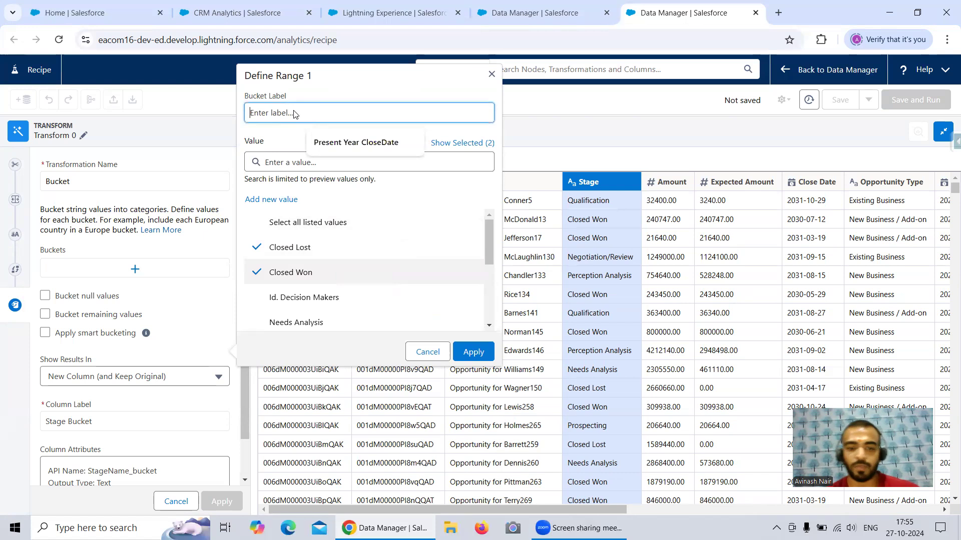
{"action": "type", "text": "Open Stage"}
{"action": "left_click", "coordinate": [473, 352]}
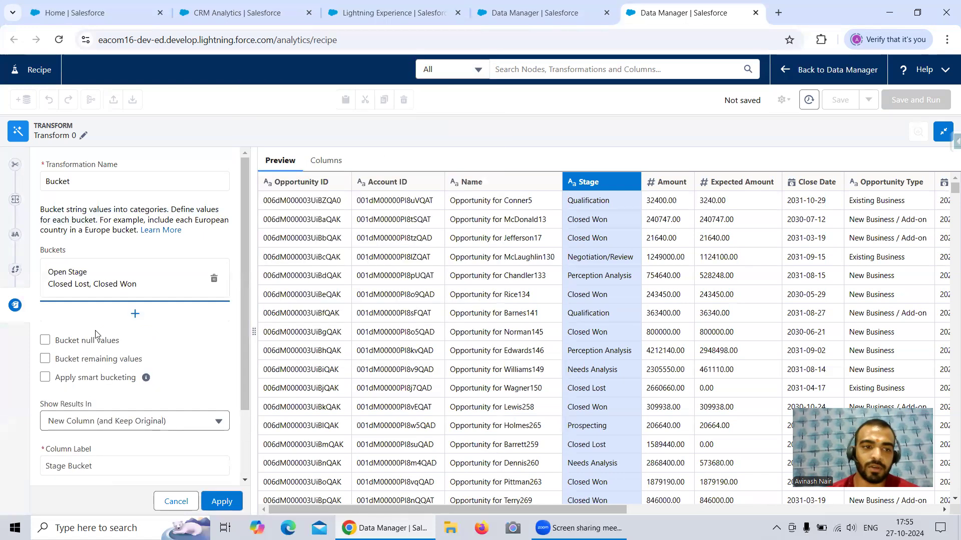
Step: Add a second bucket labelled Open1 Stage containing all the remaining listed stage values
{"action": "scroll", "coordinate": [133, 310], "scroll_direction": "down", "scroll_amount": 2}
{"action": "left_click", "coordinate": [135, 251]}
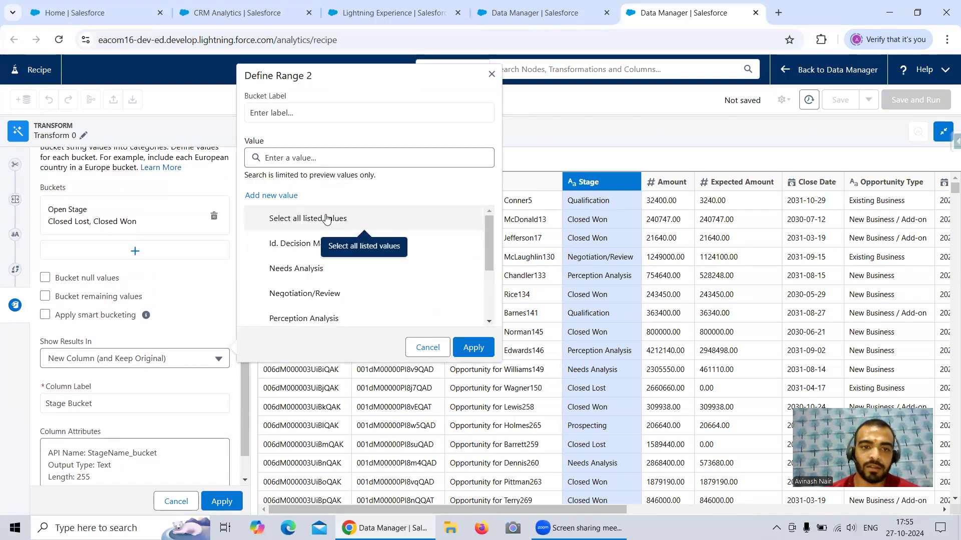
{"action": "left_click", "coordinate": [326, 219]}
{"action": "scroll", "coordinate": [350, 252], "scroll_direction": "down", "scroll_amount": 2}
{"action": "left_click", "coordinate": [339, 164]}
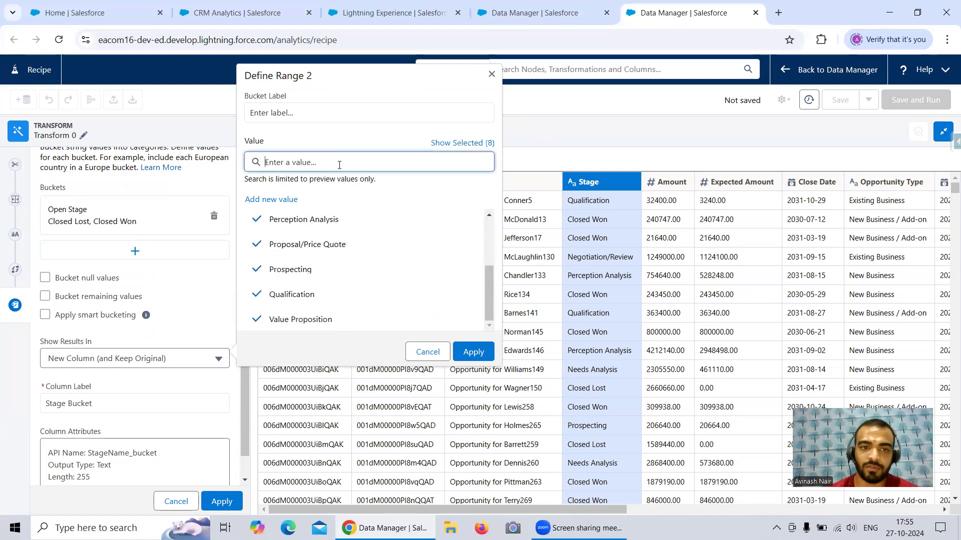
{"action": "left_click", "coordinate": [318, 110]}
{"action": "type", "text": "Open Stage"}
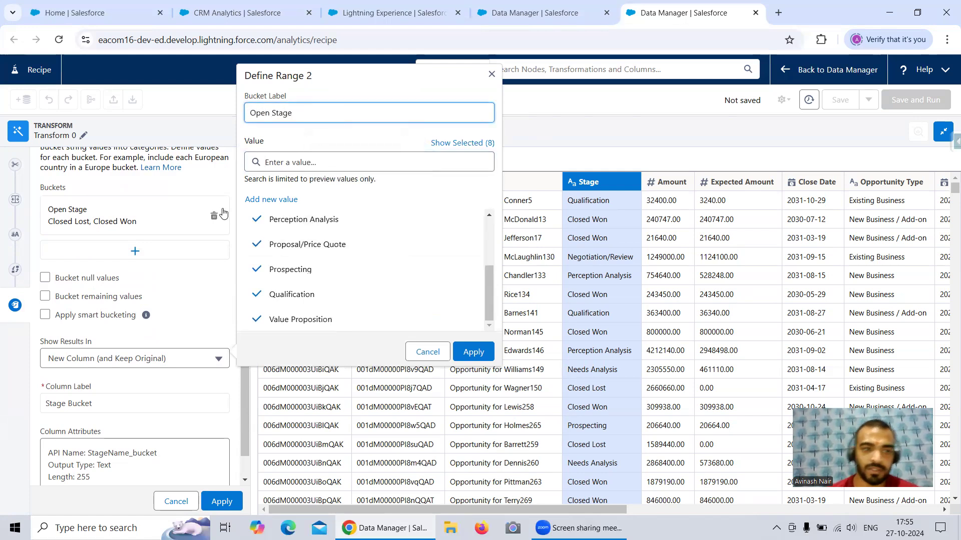
{"action": "left_click", "coordinate": [473, 352]}
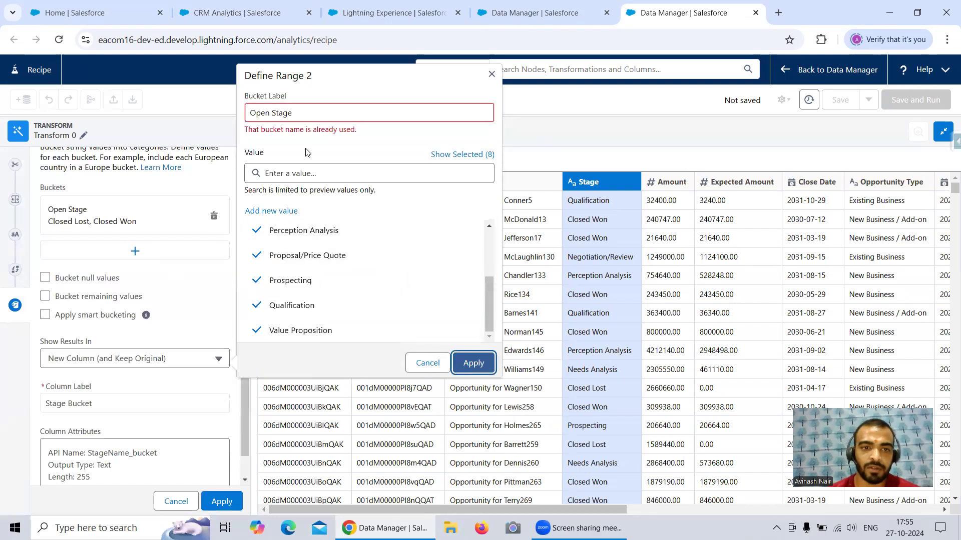
{"action": "left_click", "coordinate": [270, 113]}
{"action": "type", "text": "1"}
{"action": "left_click", "coordinate": [479, 354]}
Step: Rename the bucket containing Closed Lost and Closed Won as Closed Stage
{"action": "left_click", "coordinate": [107, 221]}
{"action": "left_click", "coordinate": [269, 103]}
{"action": "left_click_drag", "start_coordinate": [269, 103], "coordinate": [246, 104]}
{"action": "type", "text": "Close"}
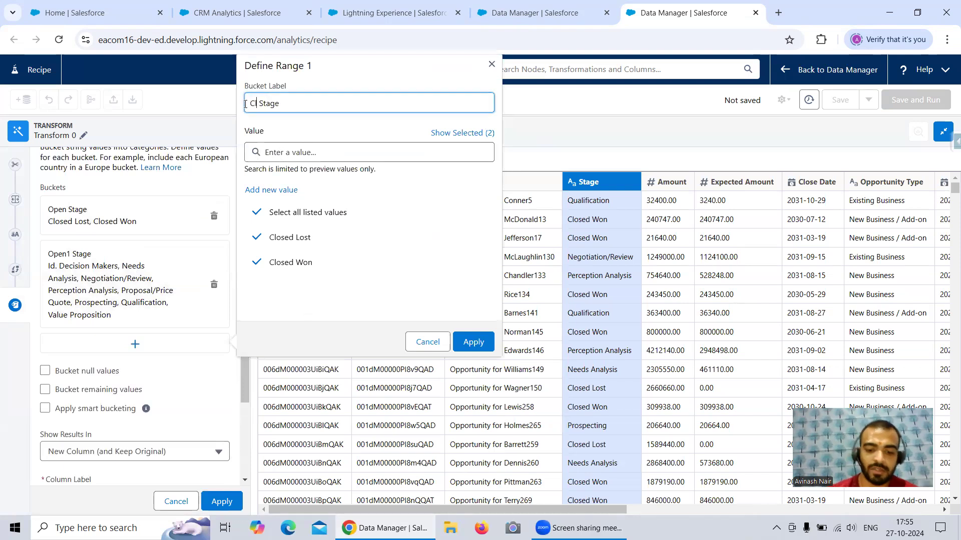
{"action": "type", "text": "d"}
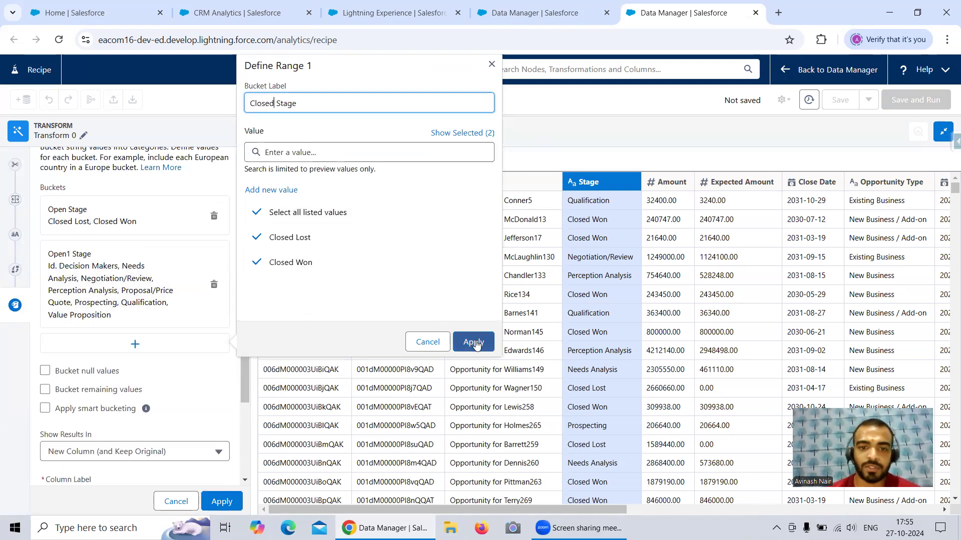
{"action": "left_click", "coordinate": [473, 341]}
Step: Rename the Open1 Stage bucket as Open Stage and apply the Bucket transformation
{"action": "left_click", "coordinate": [103, 270]}
{"action": "left_click", "coordinate": [275, 81]}
{"action": "key", "text": "BackSpace"}
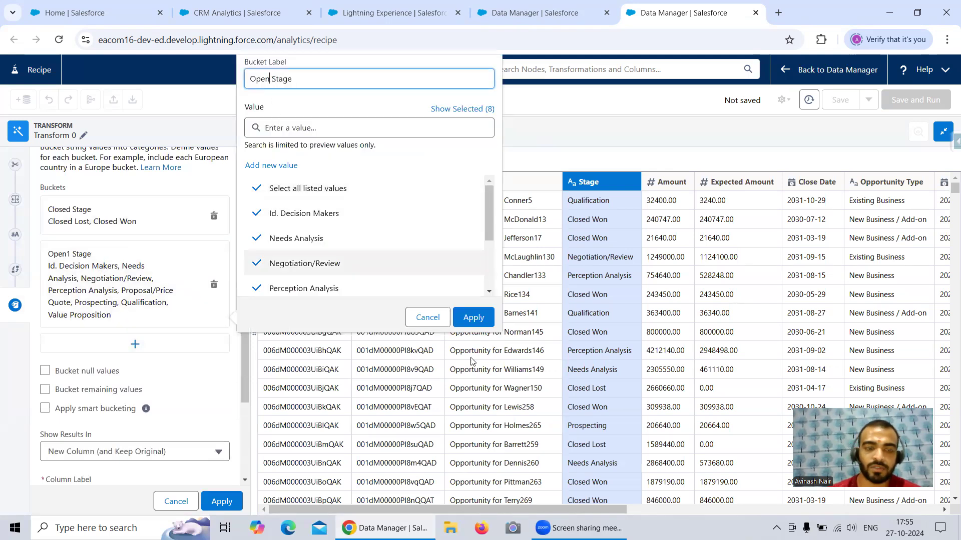
{"action": "left_click", "coordinate": [474, 317]}
{"action": "scroll", "coordinate": [188, 319], "scroll_direction": "down", "scroll_amount": 3}
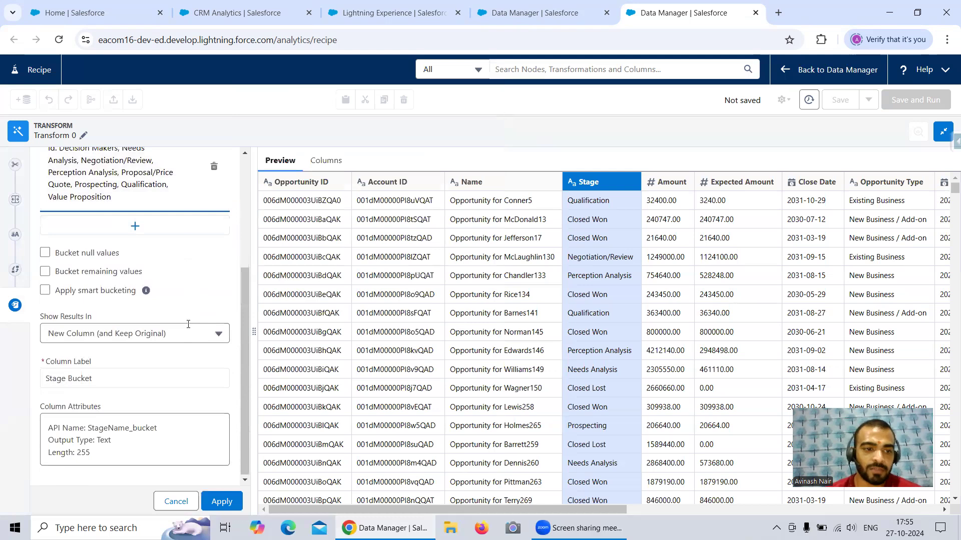
{"action": "left_click", "coordinate": [220, 502]}
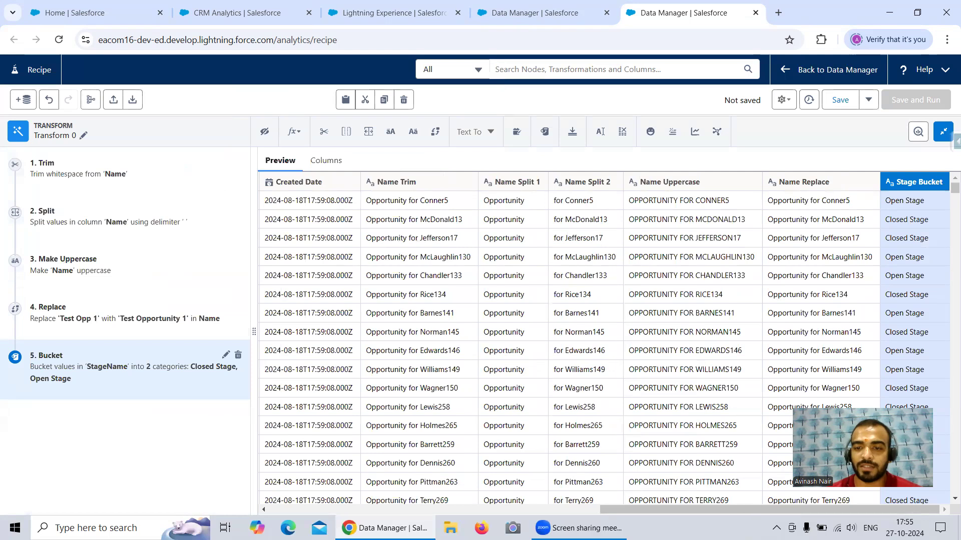
Step: Compare the Closed Won rows in the Stage column with their values in the Stage Bucket column
{"action": "left_click_drag", "start_coordinate": [732, 508], "coordinate": [499, 507]}
{"action": "left_click_drag", "start_coordinate": [368, 220], "coordinate": [410, 244]}
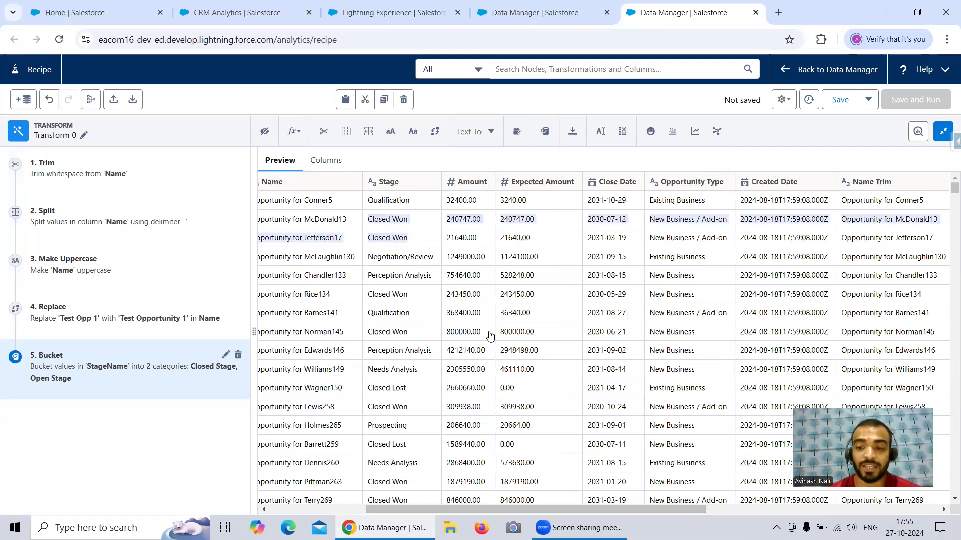
{"action": "left_click_drag", "start_coordinate": [547, 510], "coordinate": [592, 511]}
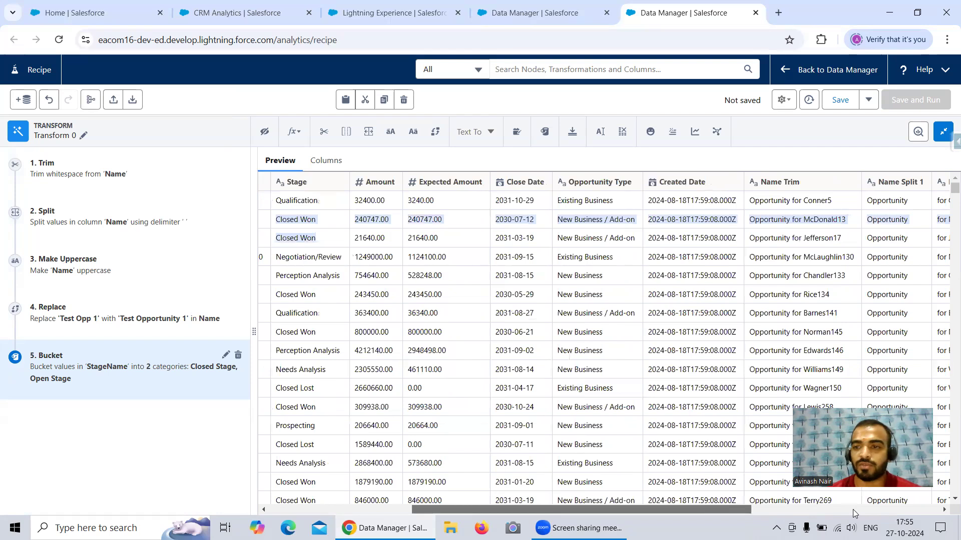
{"action": "left_click", "coordinate": [854, 514]}
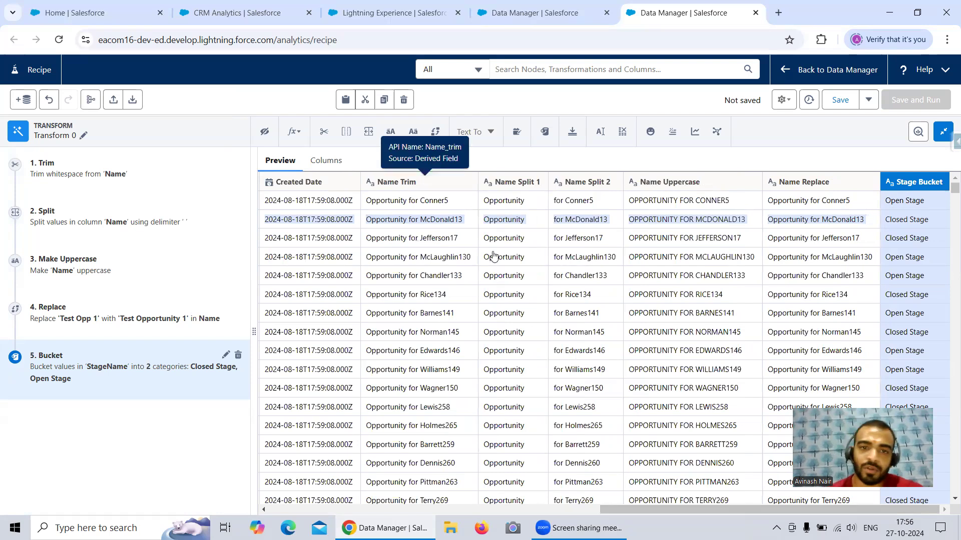
Step: Edit the Stage column's attributes to set its API name to Stage and apply the transformation
{"action": "left_click_drag", "start_coordinate": [636, 510], "coordinate": [594, 511]}
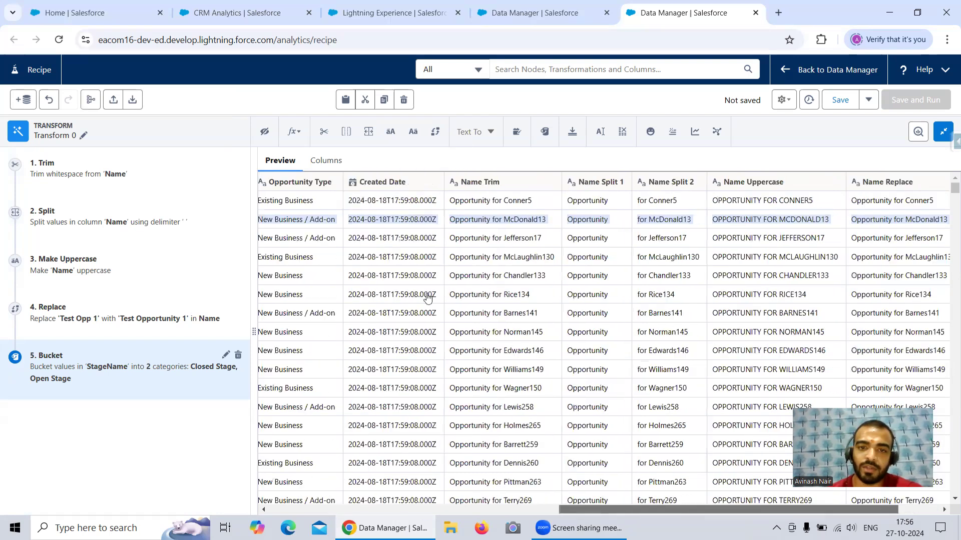
{"action": "left_click", "coordinate": [494, 184]}
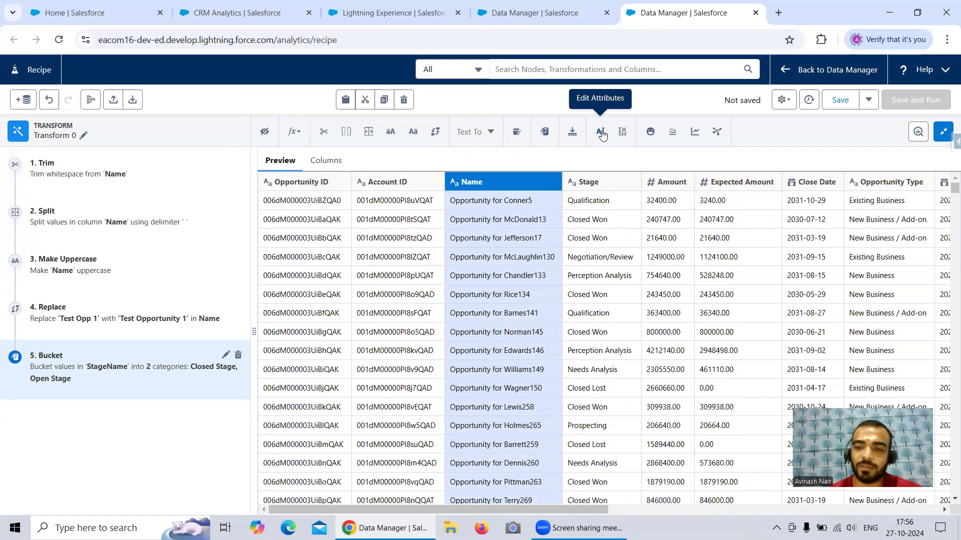
{"action": "left_click", "coordinate": [597, 185]}
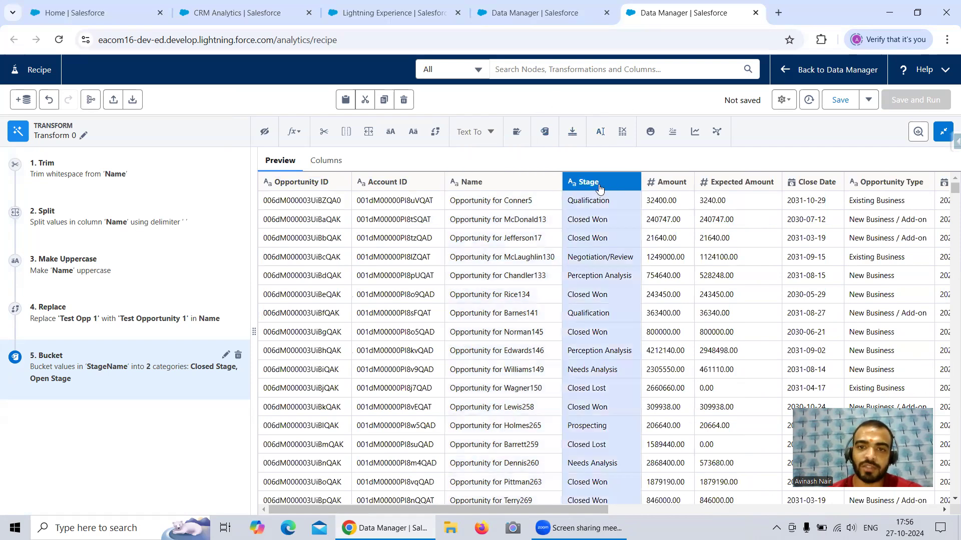
{"action": "left_click", "coordinate": [600, 131]}
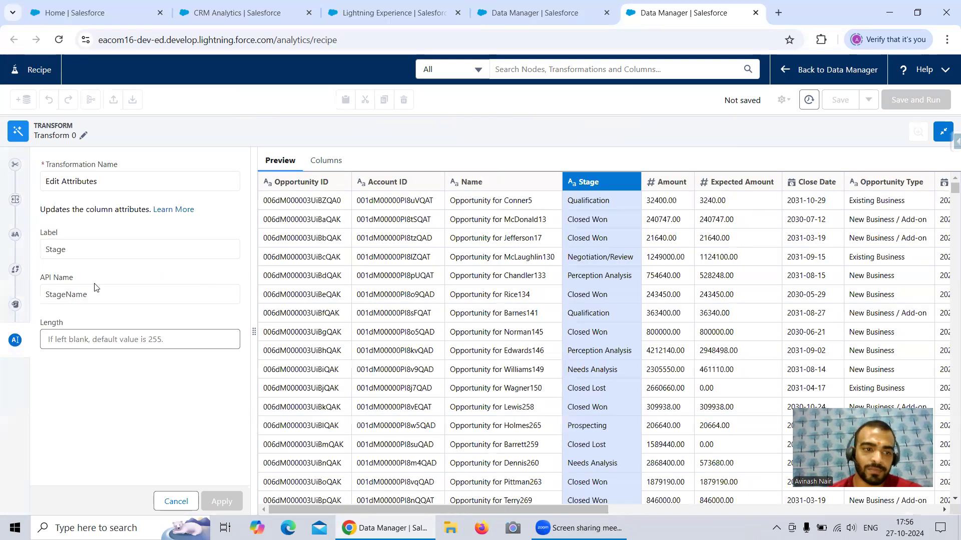
{"action": "left_click_drag", "start_coordinate": [85, 294], "coordinate": [68, 295]}
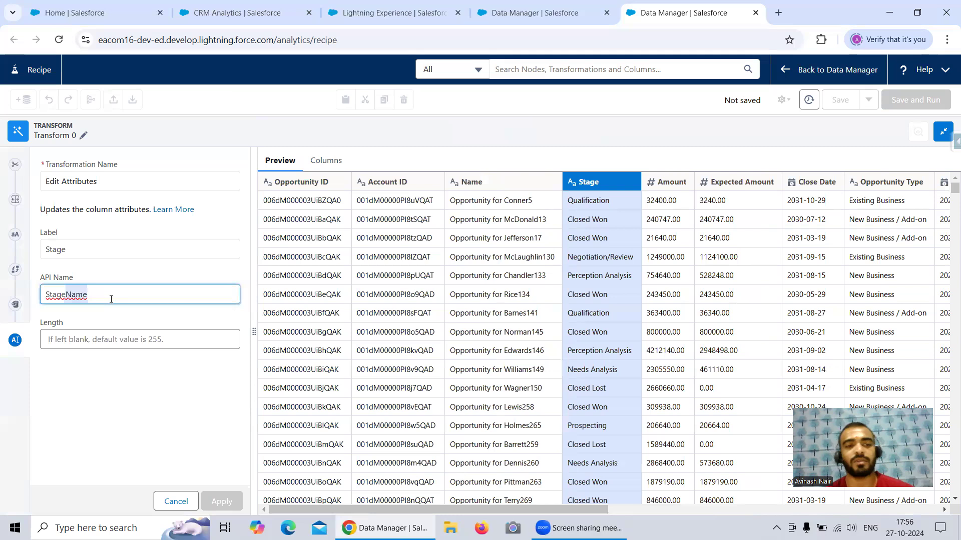
{"action": "key", "text": "BackSpace"}
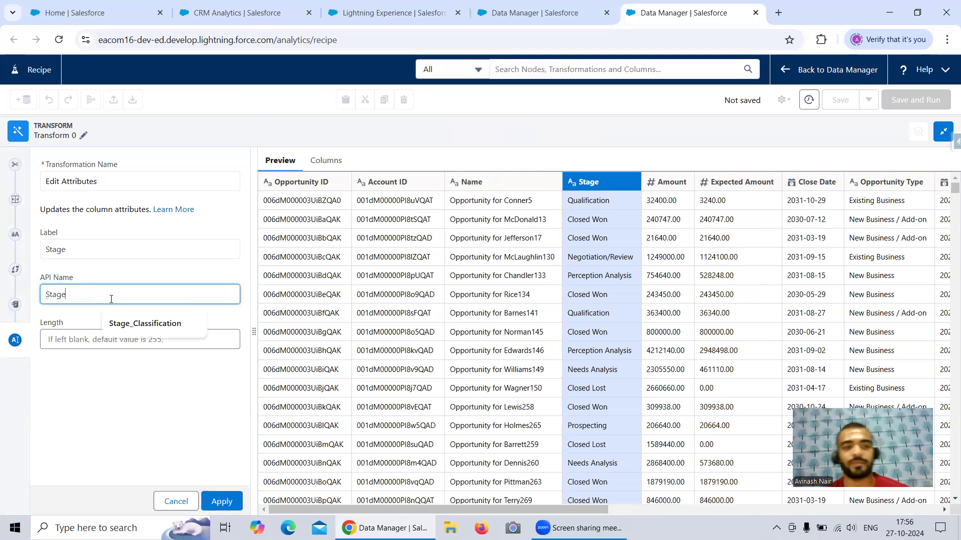
{"action": "left_click", "coordinate": [216, 502]}
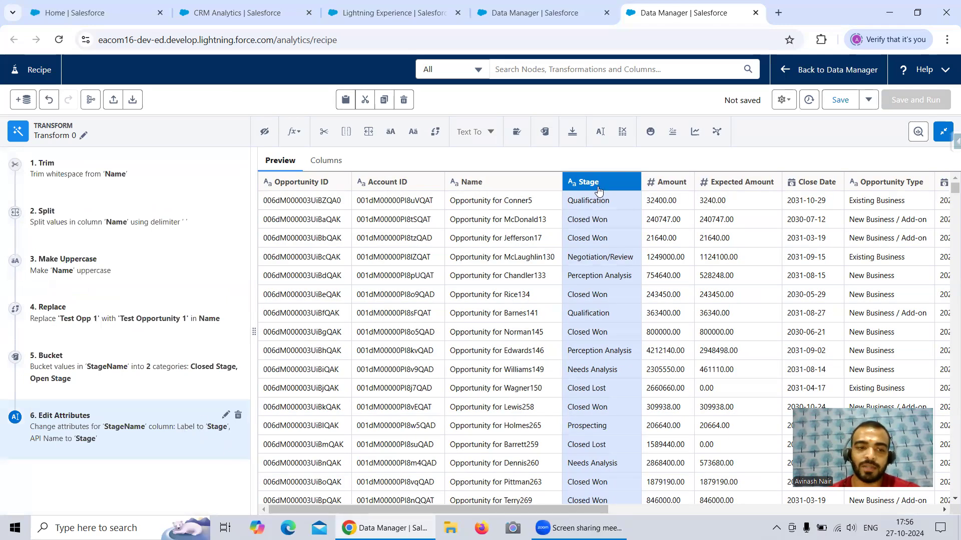
Step: Drop the Account ID column from the recipe, removing Name from the columns selected for dropping
{"action": "scroll", "coordinate": [586, 513], "scroll_direction": "right", "scroll_amount": 5}
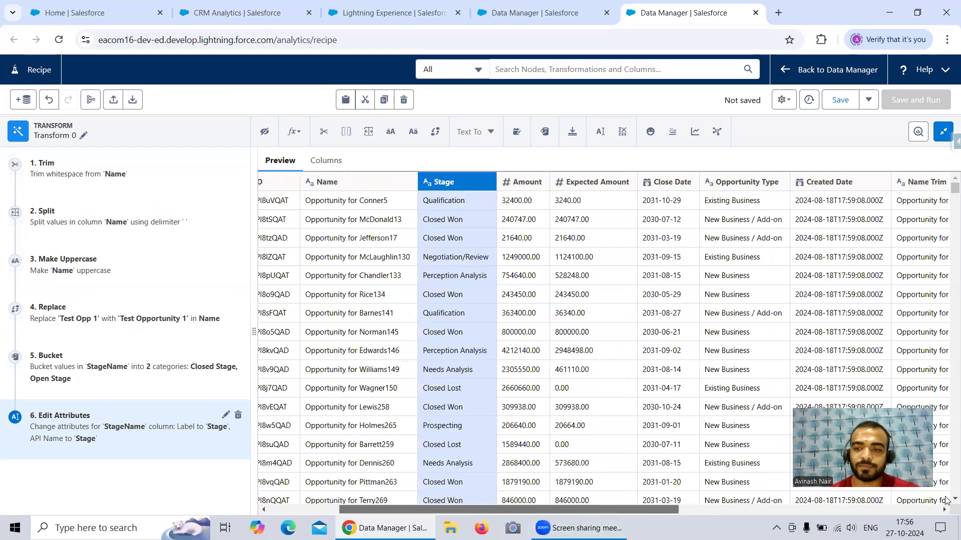
{"action": "scroll", "coordinate": [533, 515], "scroll_direction": "right", "scroll_amount": 10}
{"action": "scroll", "coordinate": [520, 510], "scroll_direction": "left", "scroll_amount": 10}
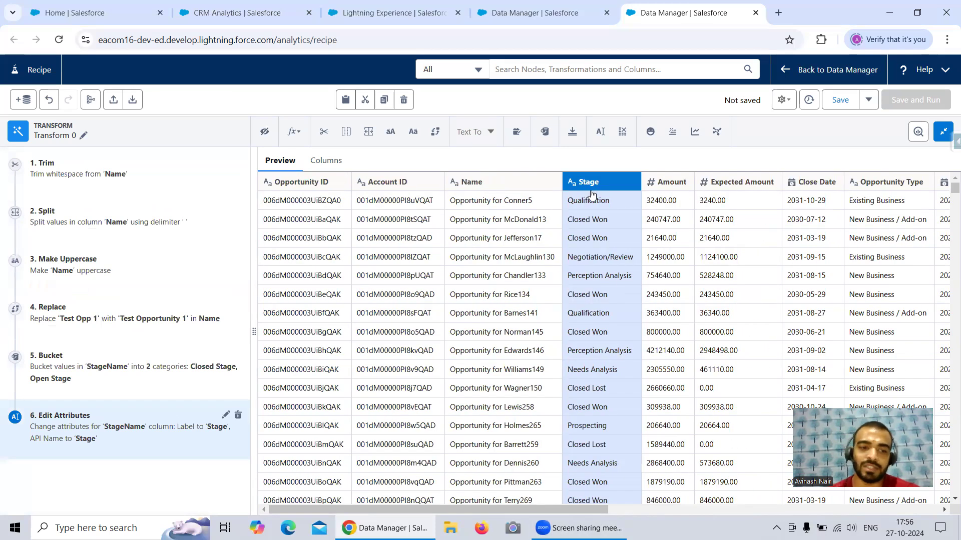
{"action": "left_click", "coordinate": [509, 180]}
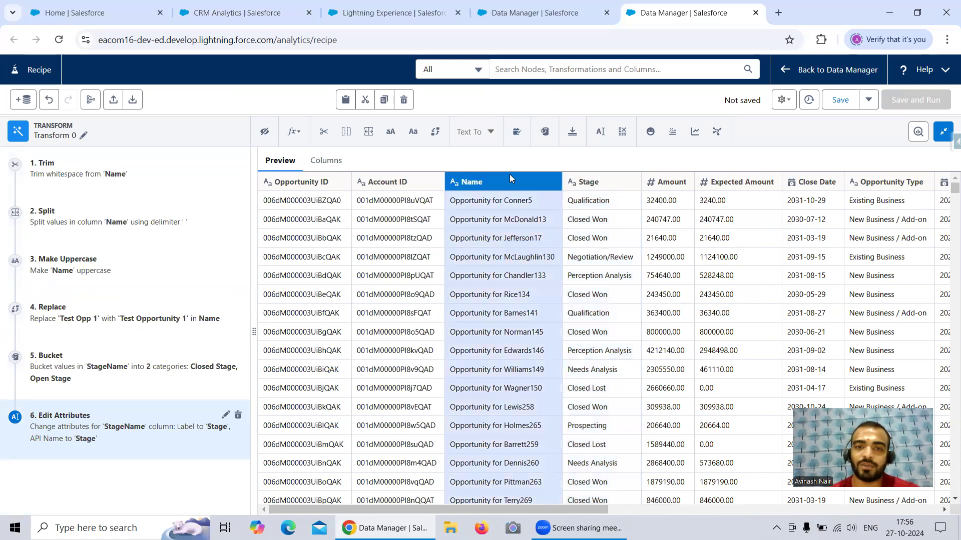
{"action": "left_click", "coordinate": [623, 132]}
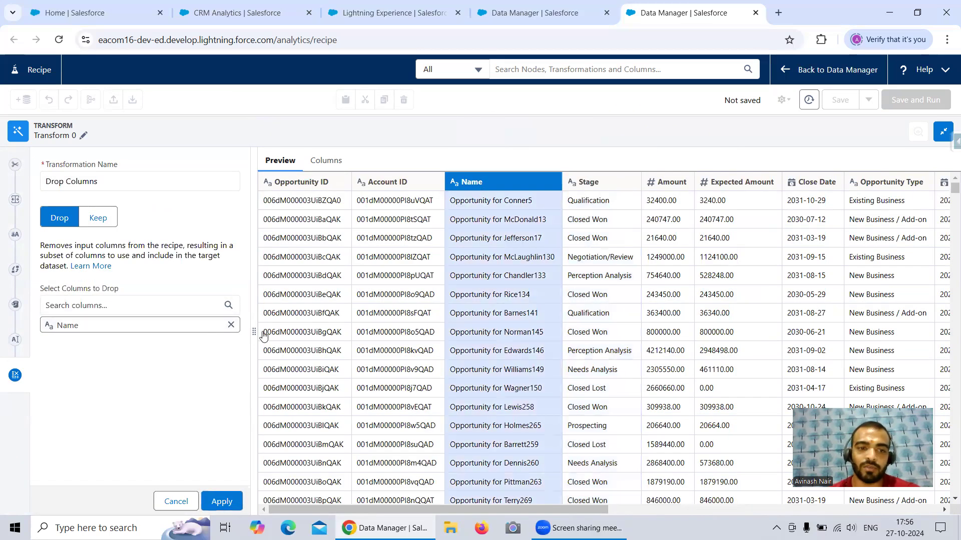
{"action": "left_click_drag", "start_coordinate": [567, 510], "coordinate": [670, 519]}
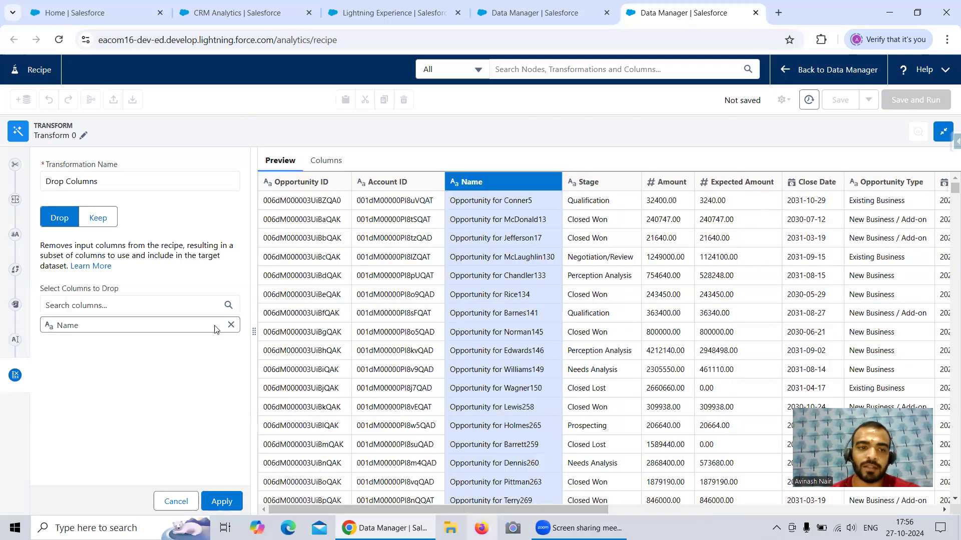
{"action": "left_click", "coordinate": [231, 325]}
{"action": "left_click", "coordinate": [141, 300]}
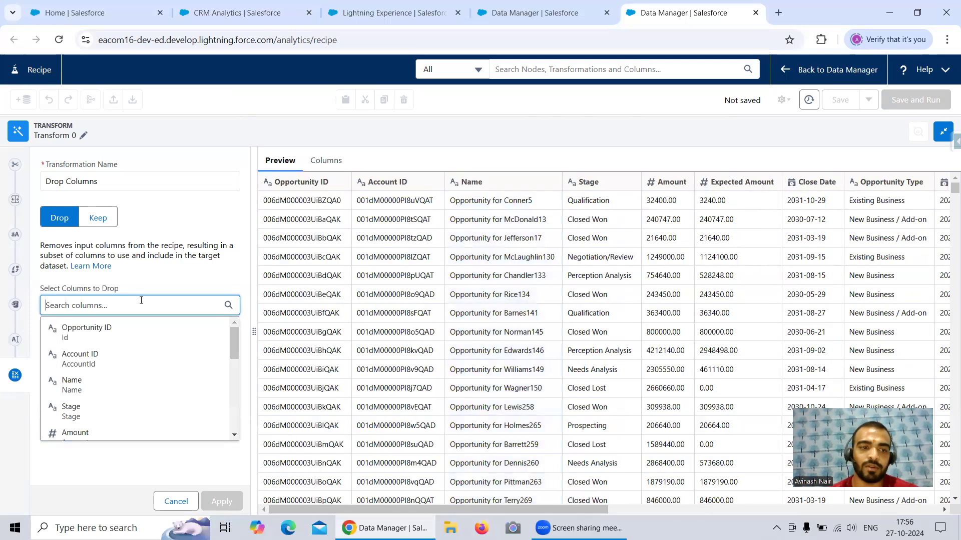
{"action": "type", "text": "A"}
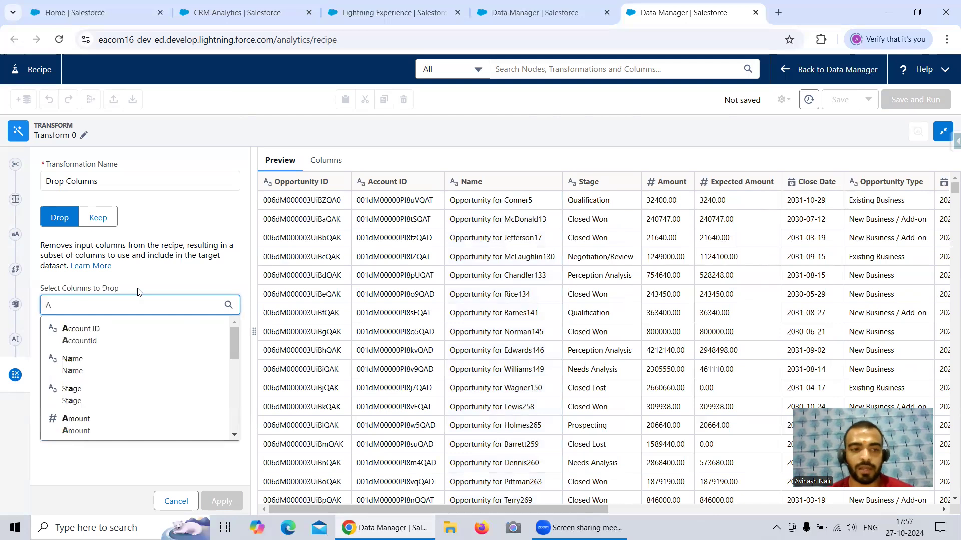
{"action": "left_click", "coordinate": [103, 337]}
{"action": "left_click", "coordinate": [222, 501]}
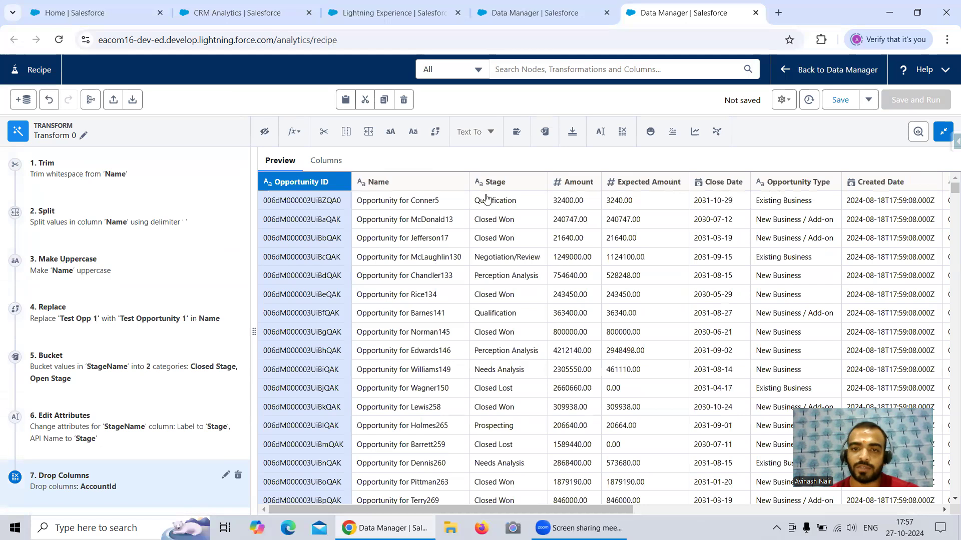
Step: Fill null values in the Amount column with 0, showing results in a new column and keeping the original
{"action": "left_click", "coordinate": [409, 184]}
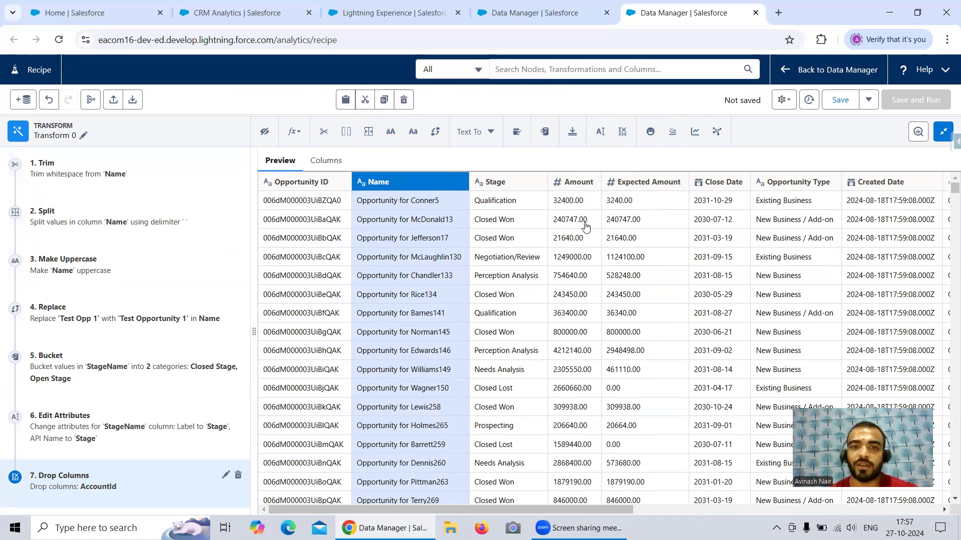
{"action": "left_click", "coordinate": [595, 191]}
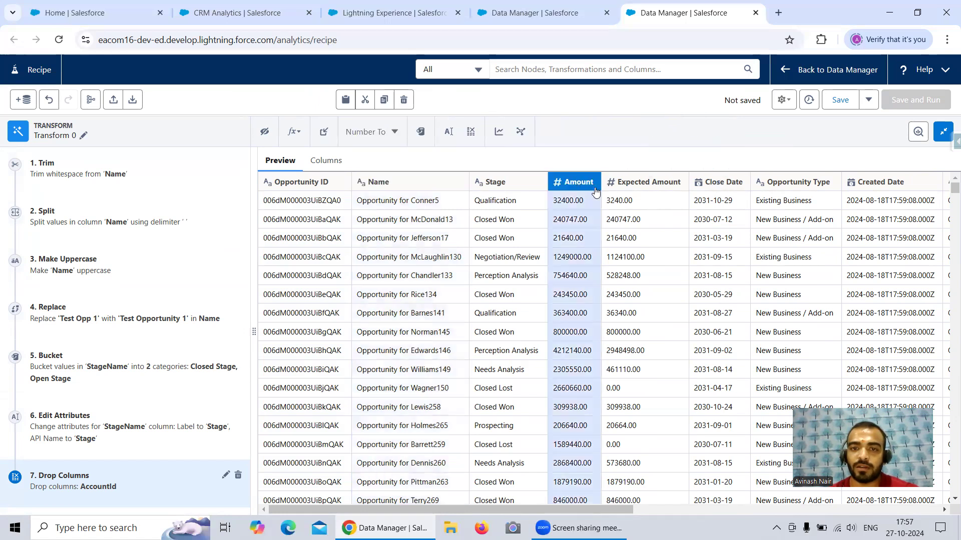
{"action": "left_click", "coordinate": [322, 136]}
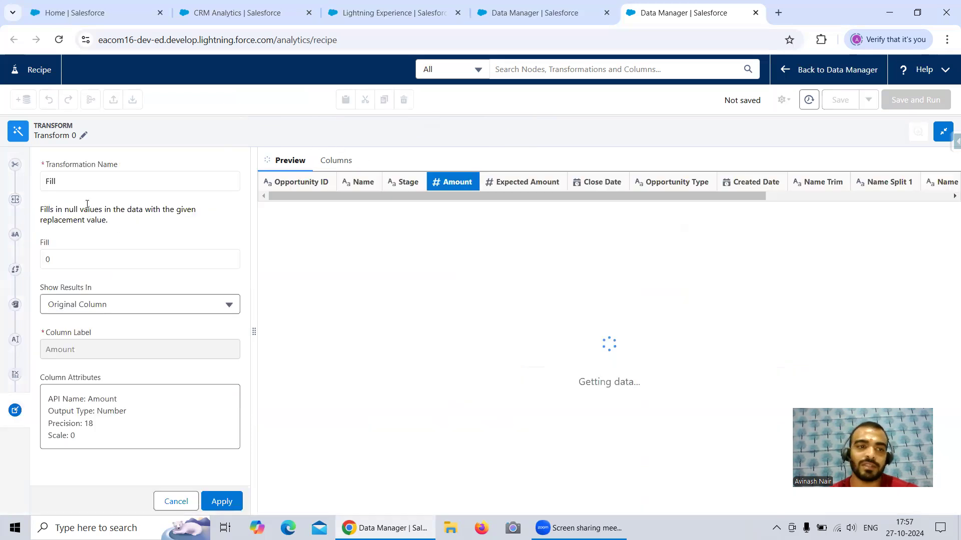
{"action": "left_click_drag", "start_coordinate": [74, 215], "coordinate": [100, 210]}
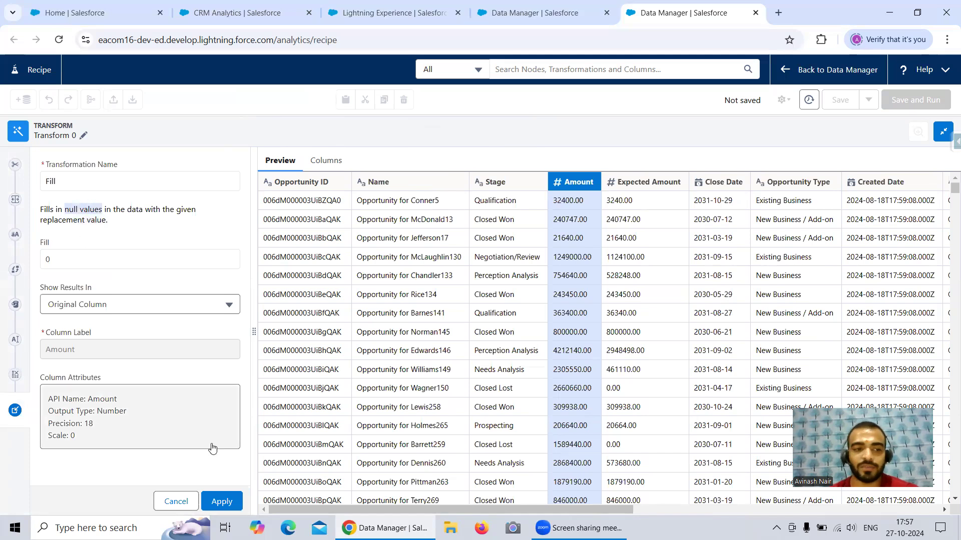
{"action": "left_click", "coordinate": [112, 303]}
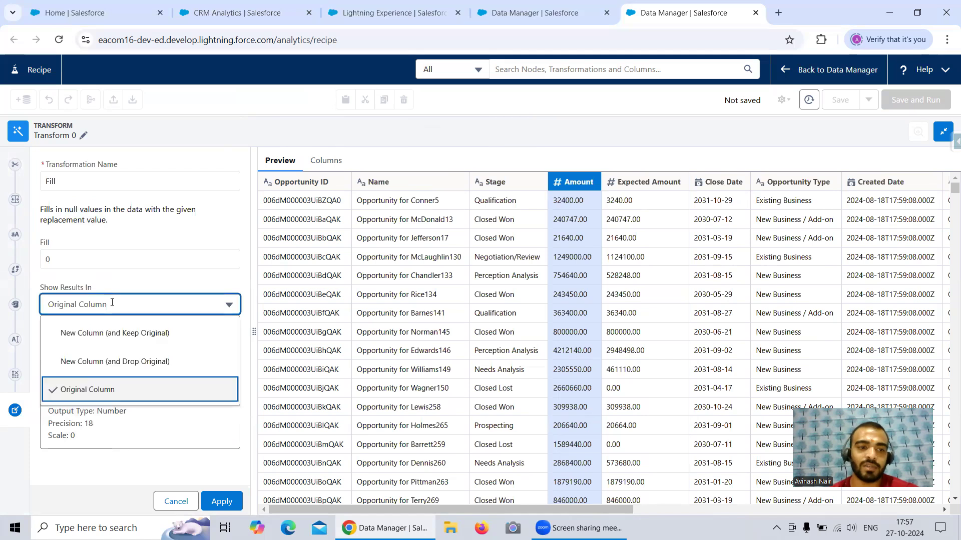
{"action": "left_click", "coordinate": [119, 332]}
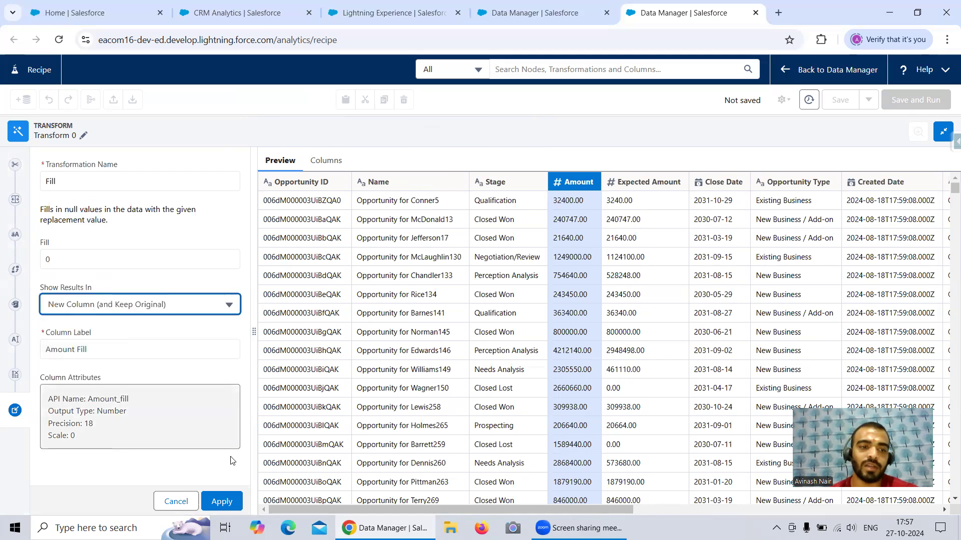
{"action": "left_click", "coordinate": [223, 502]}
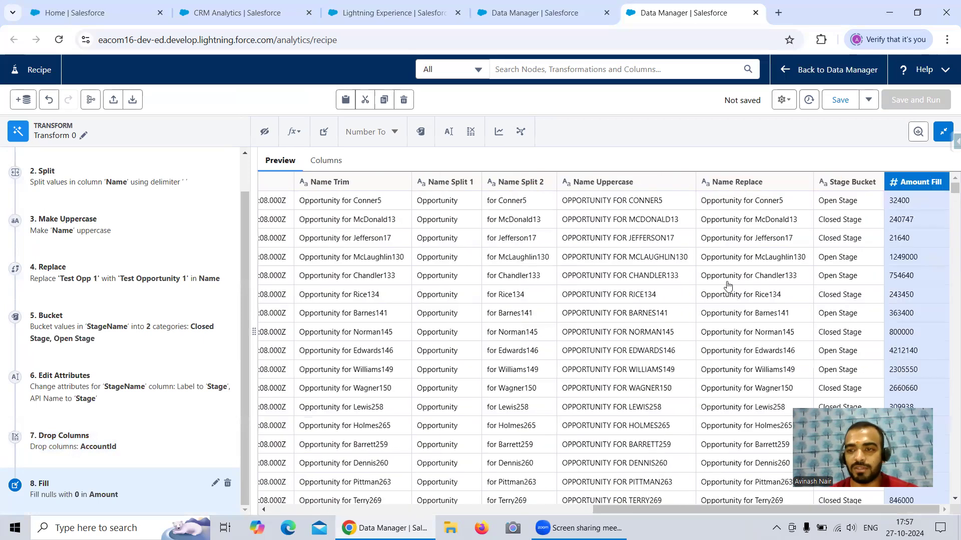
Step: Start a Bucket transformation on the Amount column and define its first range as Low Amount for values below 10000
{"action": "left_click_drag", "start_coordinate": [631, 511], "coordinate": [318, 501]}
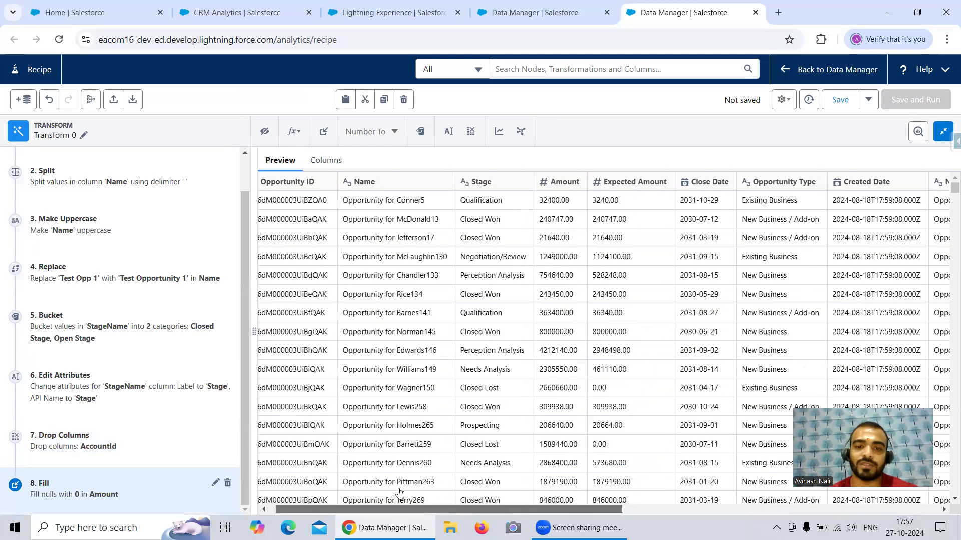
{"action": "left_click_drag", "start_coordinate": [414, 517], "coordinate": [400, 516]}
{"action": "left_click", "coordinate": [574, 184]}
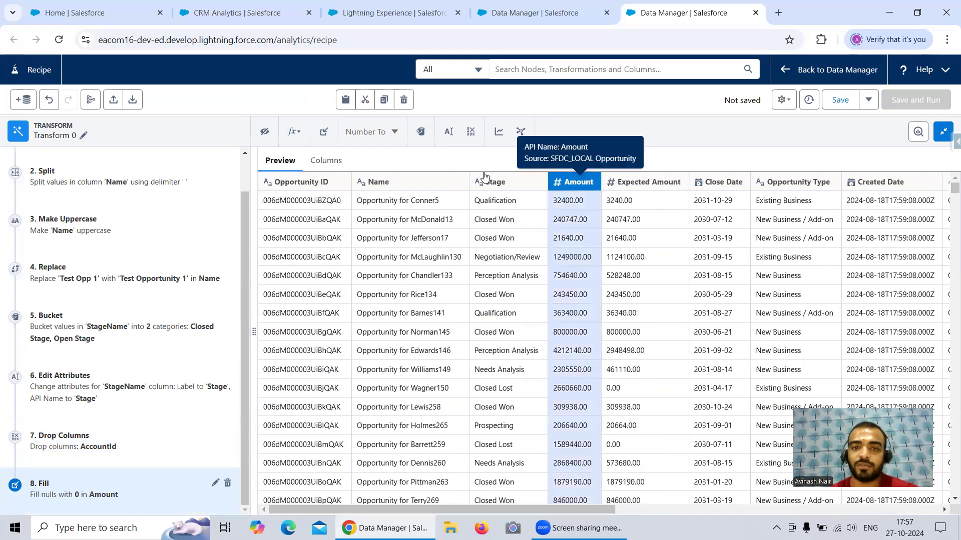
{"action": "left_click", "coordinate": [419, 133]}
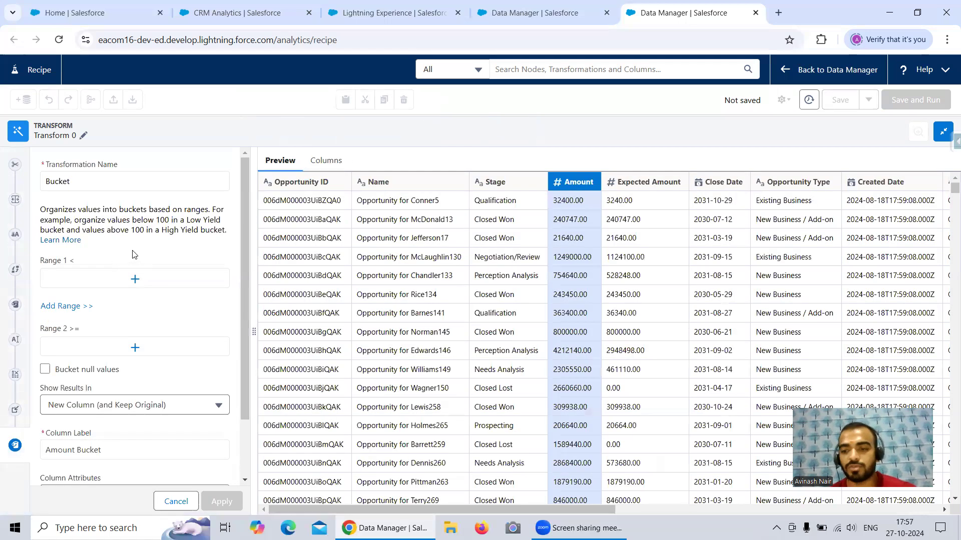
{"action": "left_click", "coordinate": [131, 279]}
{"action": "left_click", "coordinate": [289, 243]}
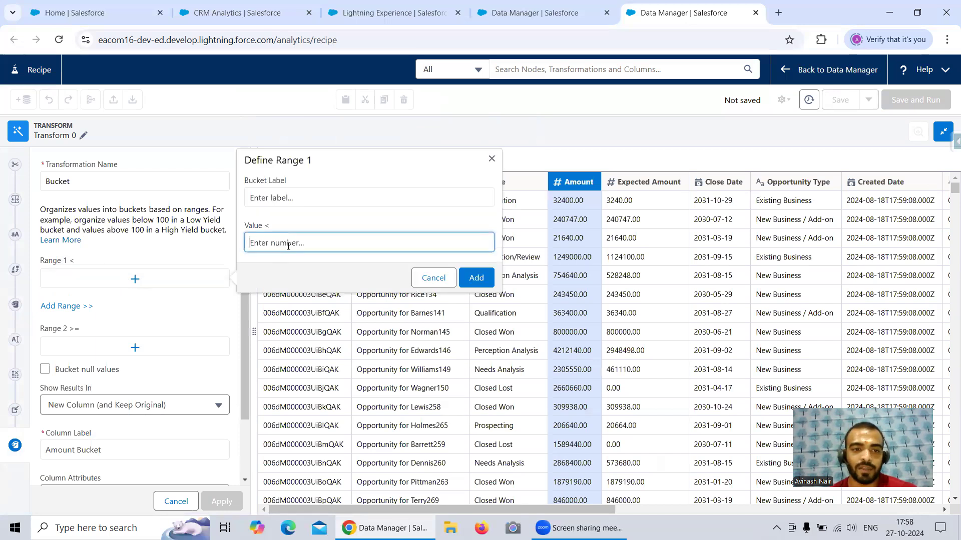
{"action": "type", "text": "10000"}
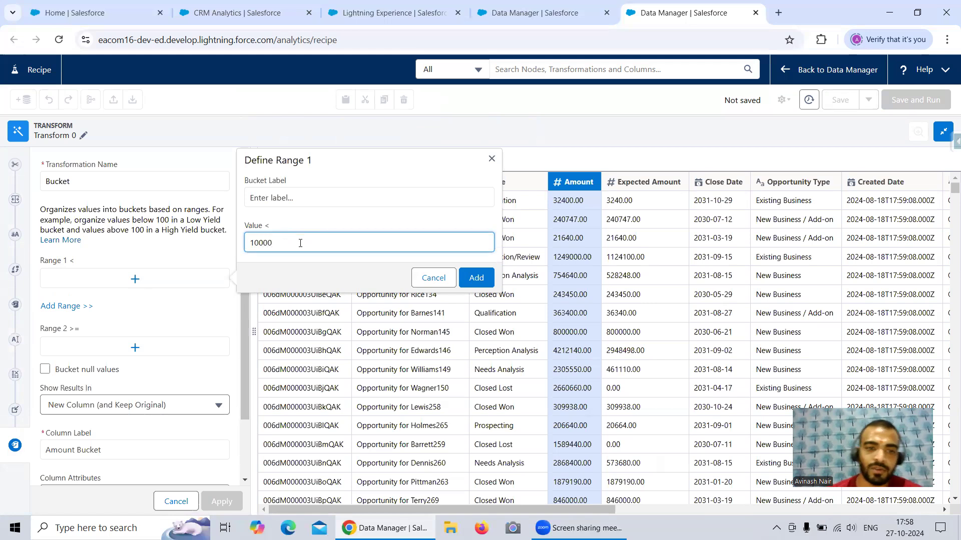
{"action": "left_click", "coordinate": [476, 278]}
{"action": "left_click", "coordinate": [314, 199]}
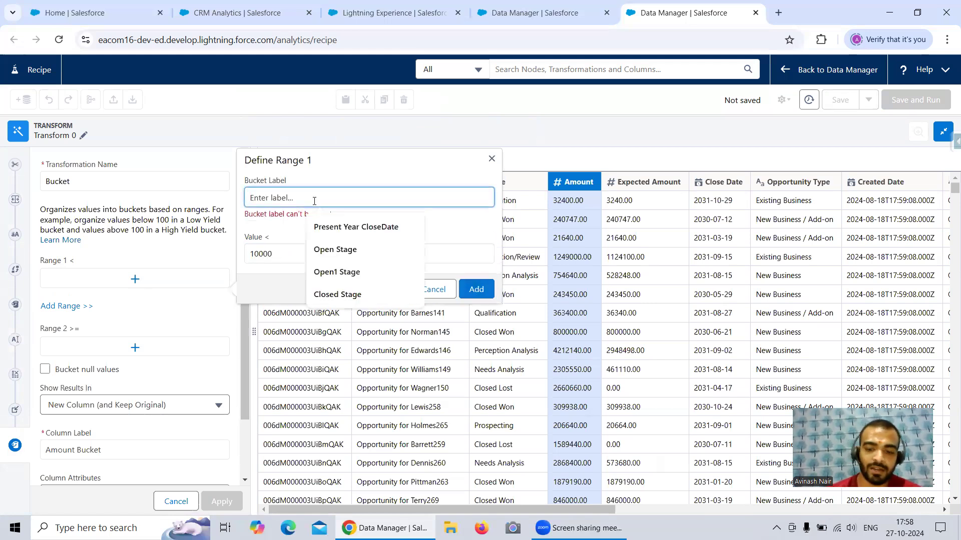
{"action": "type", "text": "Low Amount"}
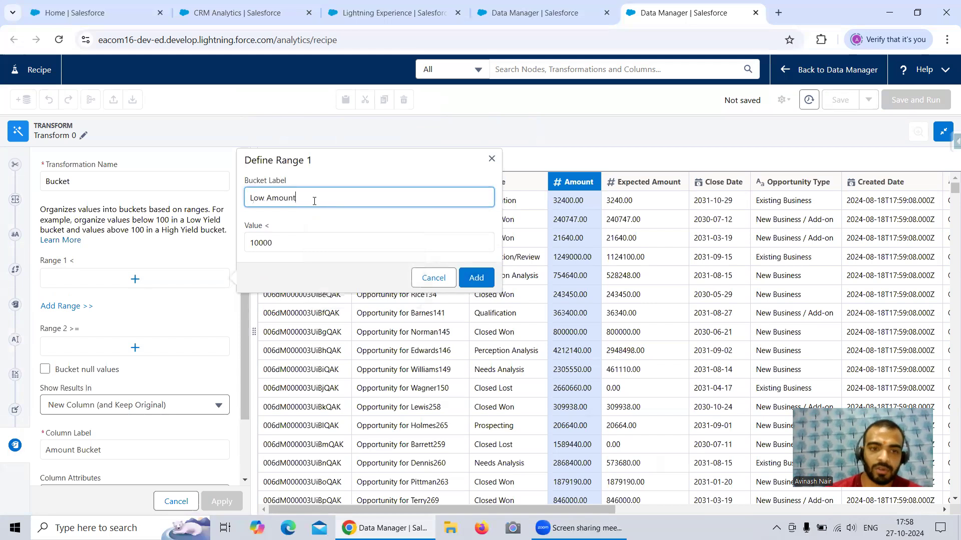
{"action": "left_click", "coordinate": [475, 278]}
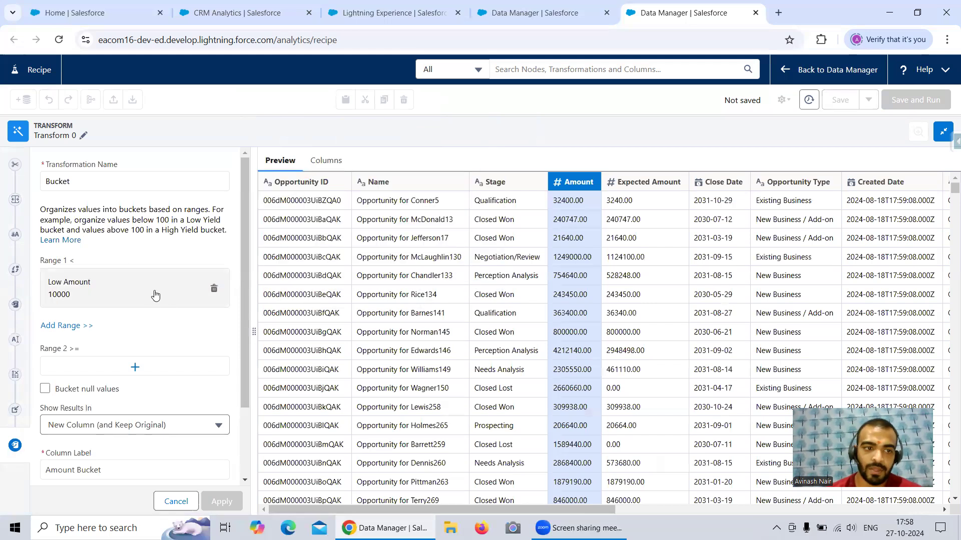
Step: Add a middle range to the Amount bucket labelled Medium Amount, covering values from 10000 to below 50000
{"action": "left_click", "coordinate": [131, 368]}
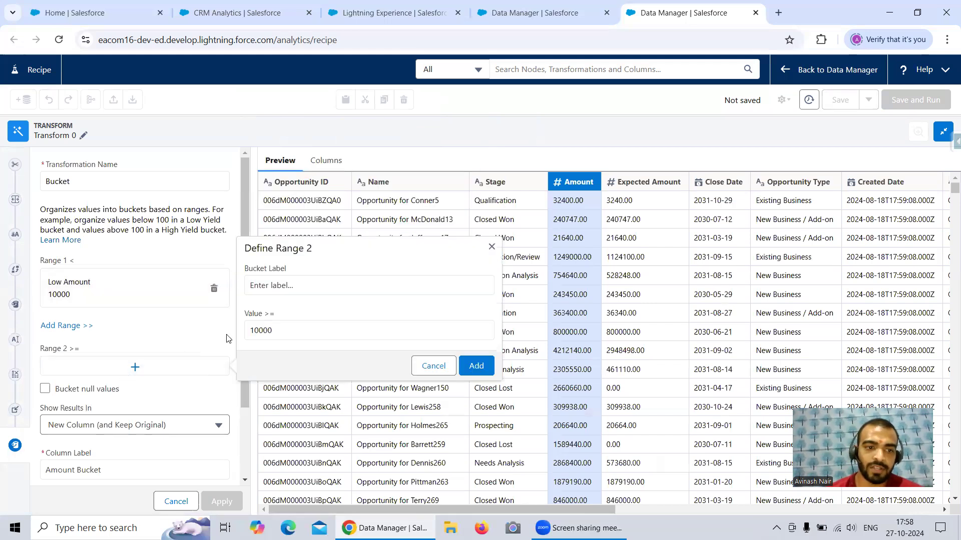
{"action": "left_click", "coordinate": [307, 286]}
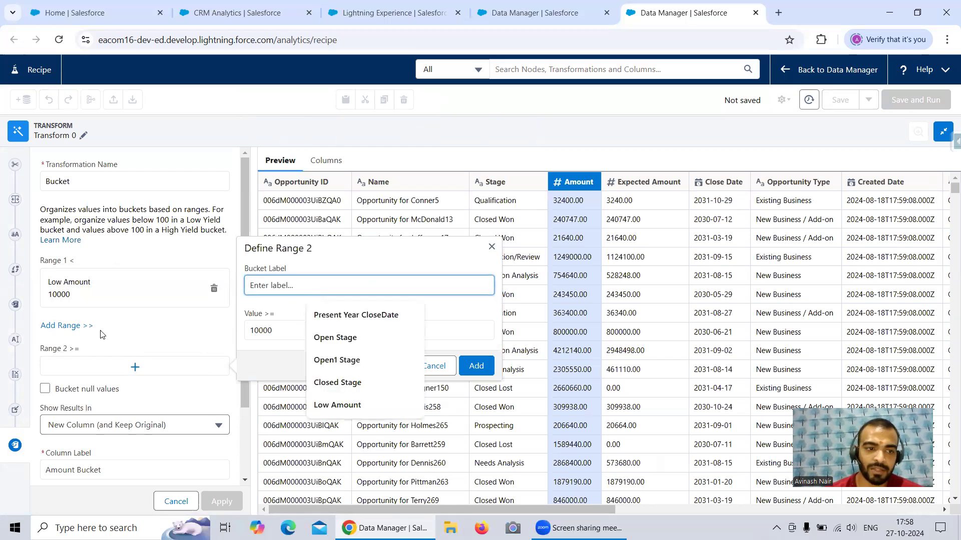
{"action": "left_click", "coordinate": [80, 327]}
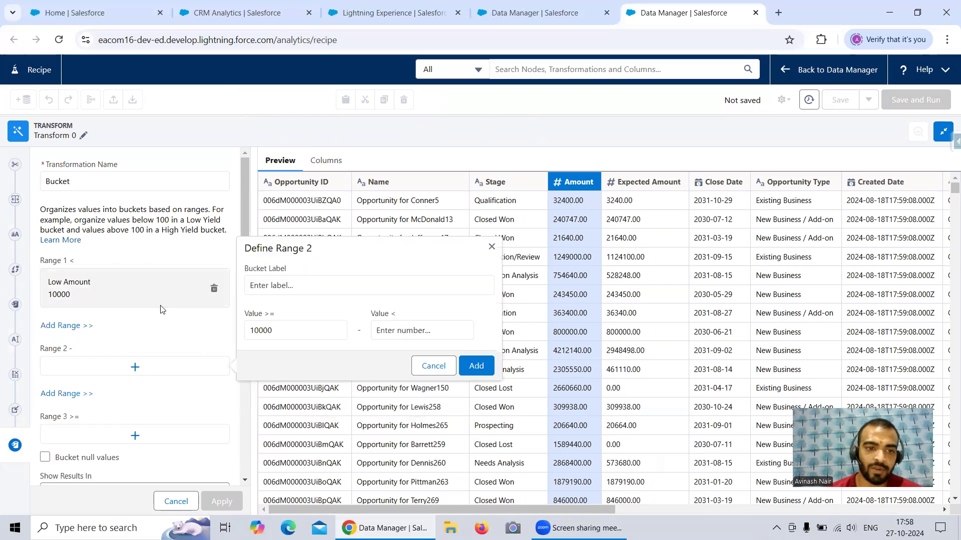
{"action": "scroll", "coordinate": [282, 299], "scroll_direction": "down", "scroll_amount": 1}
{"action": "left_click", "coordinate": [407, 270]}
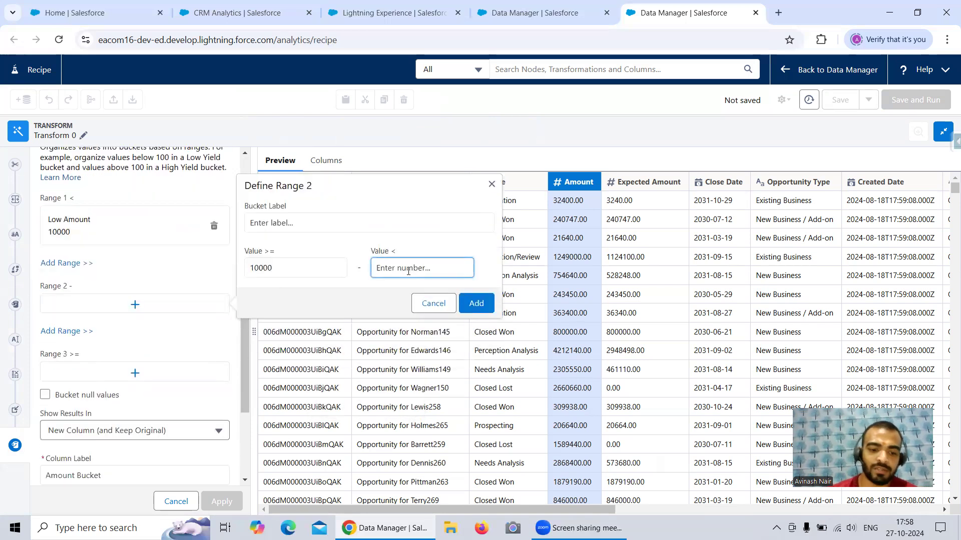
{"action": "type", "text": "50000"}
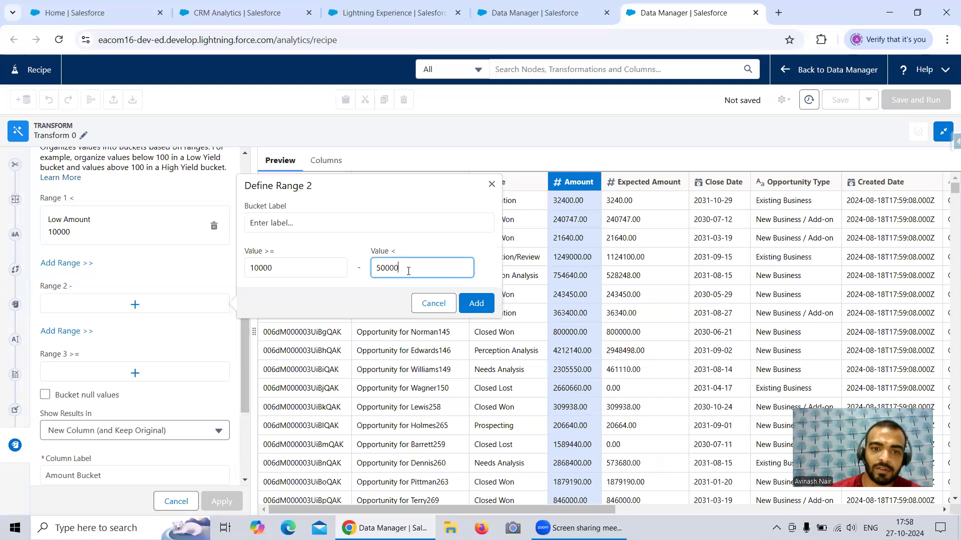
{"action": "left_click", "coordinate": [377, 224]}
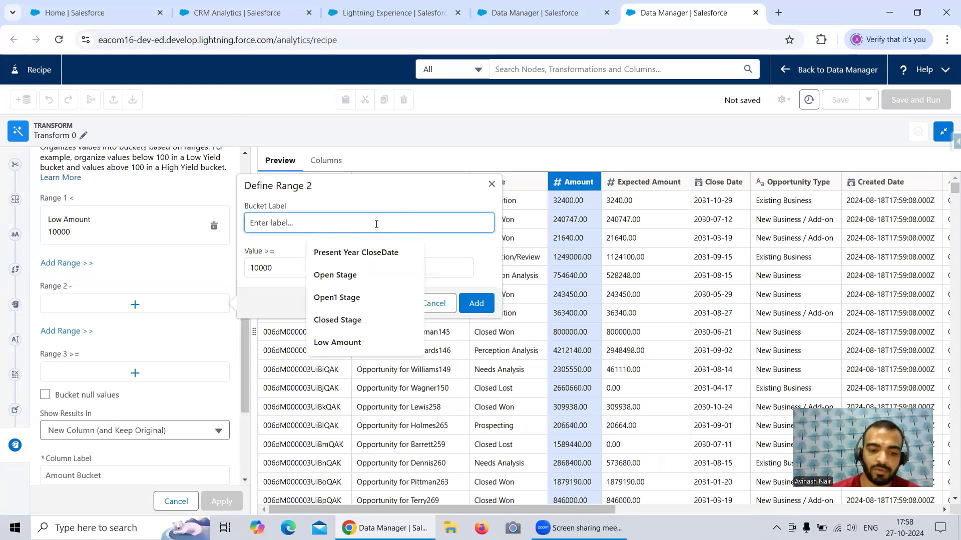
{"action": "type", "text": "Medium Amount"}
{"action": "left_click", "coordinate": [476, 303]}
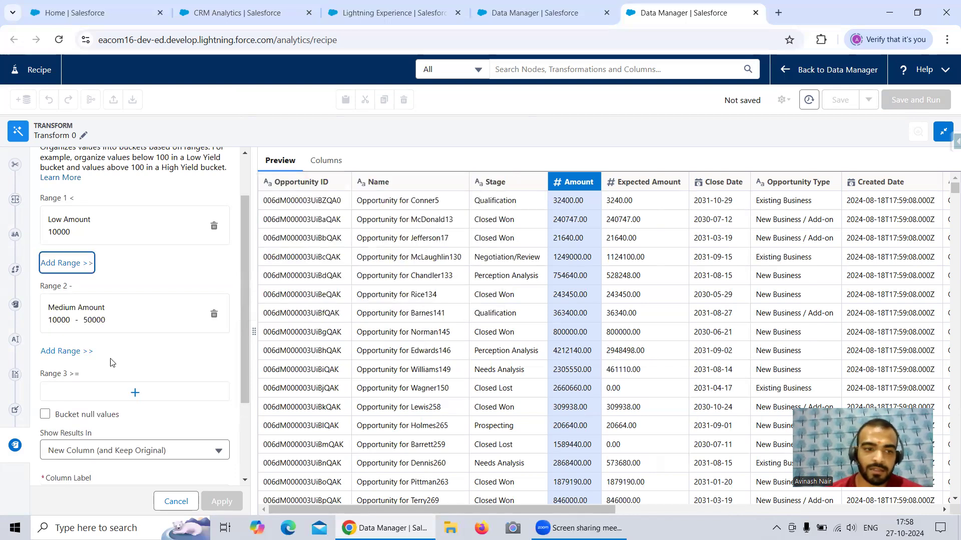
Step: Define the third Amount range as High Amount for values of 50000 and above, and apply the Bucket transformation
{"action": "scroll", "coordinate": [118, 284], "scroll_direction": "down", "scroll_amount": 3}
{"action": "left_click", "coordinate": [118, 284]}
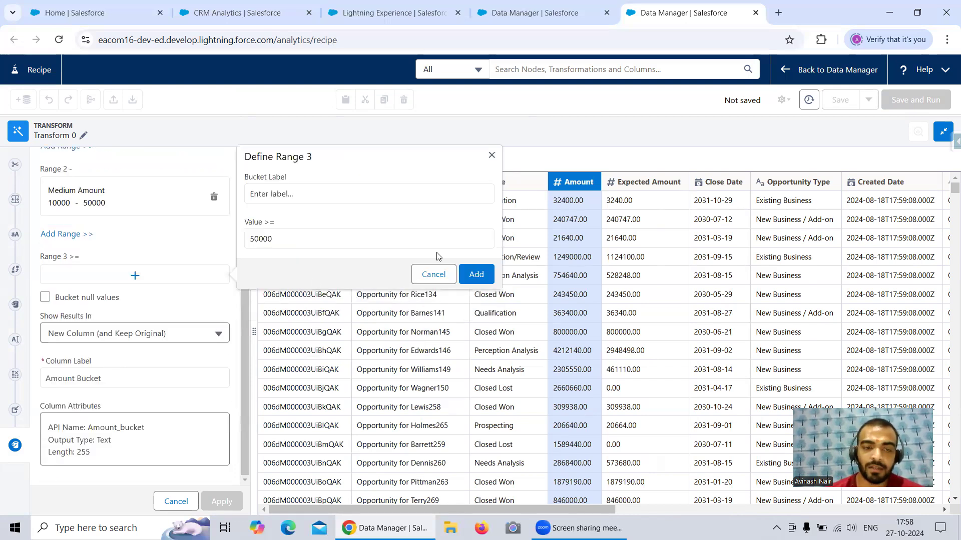
{"action": "left_click", "coordinate": [319, 193]}
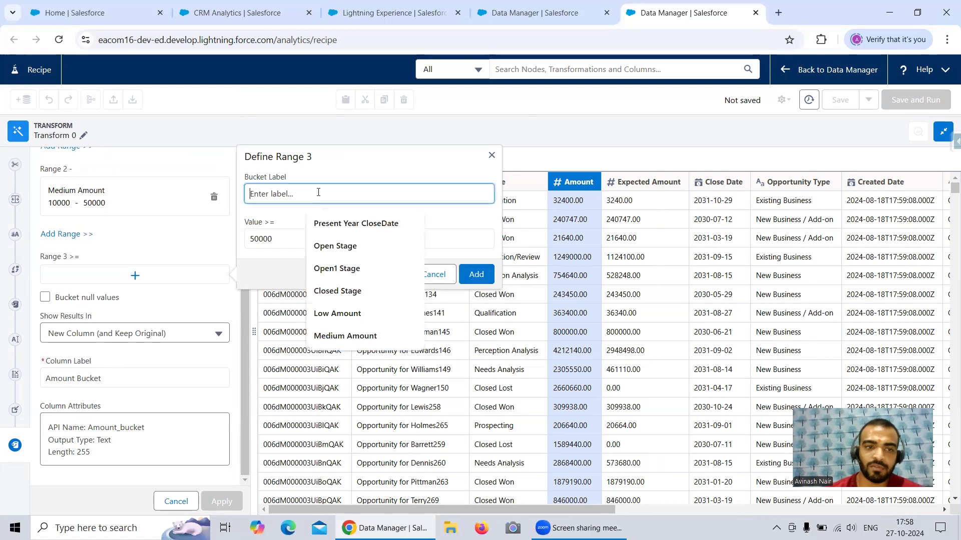
{"action": "type", "text": "High Amount"}
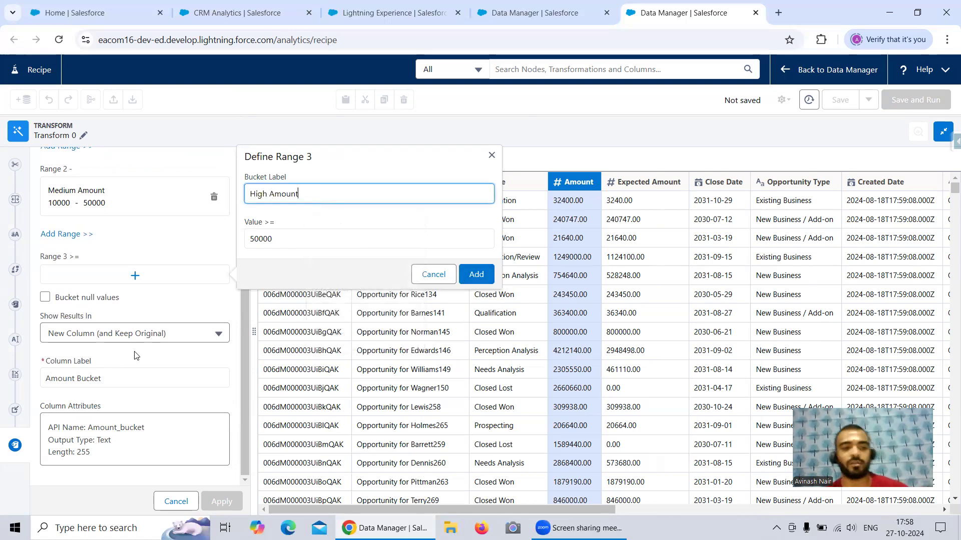
{"action": "left_click", "coordinate": [475, 275]}
{"action": "scroll", "coordinate": [210, 296], "scroll_direction": "up", "scroll_amount": 3}
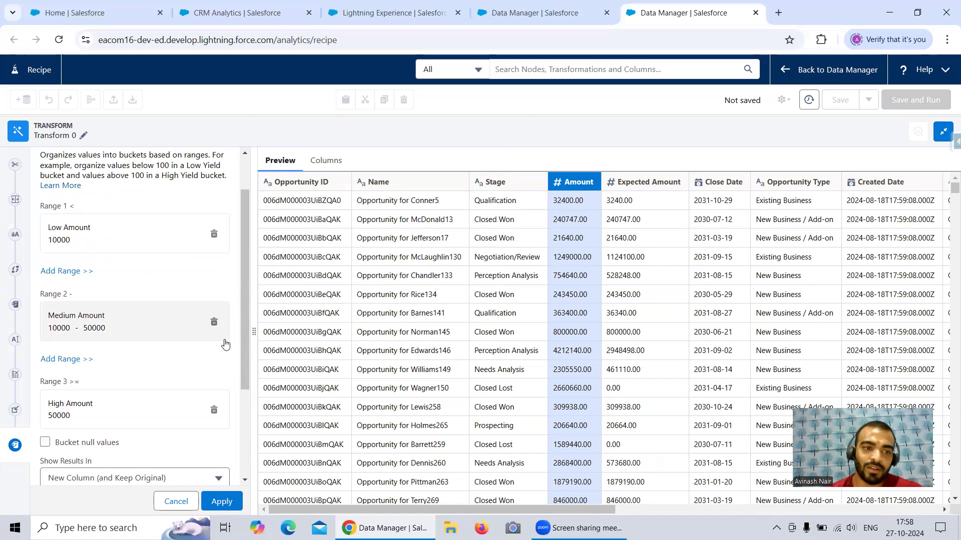
{"action": "left_click", "coordinate": [222, 501]}
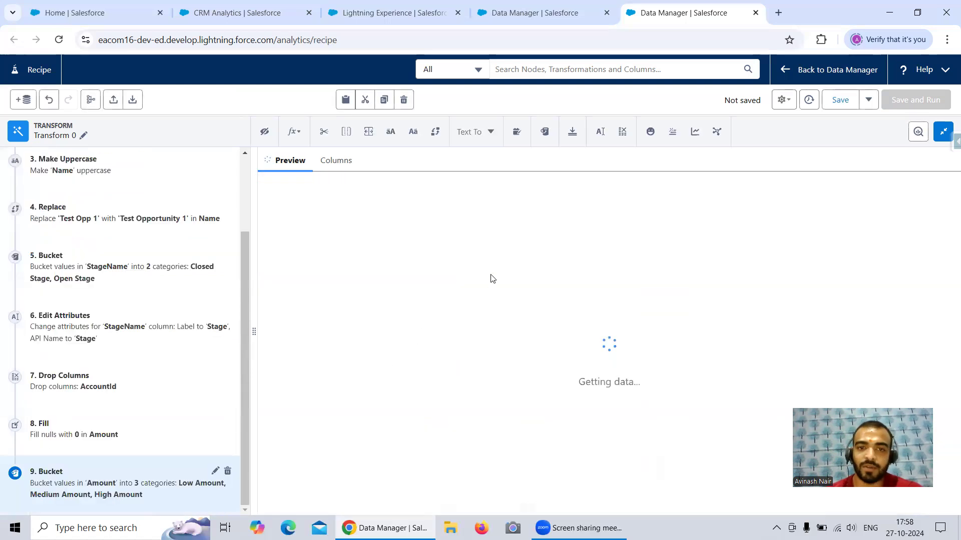
Step: Convert the Amount column from number to text in a new column labelled Amount String, keeping the original
{"action": "left_click_drag", "start_coordinate": [617, 511], "coordinate": [294, 511]}
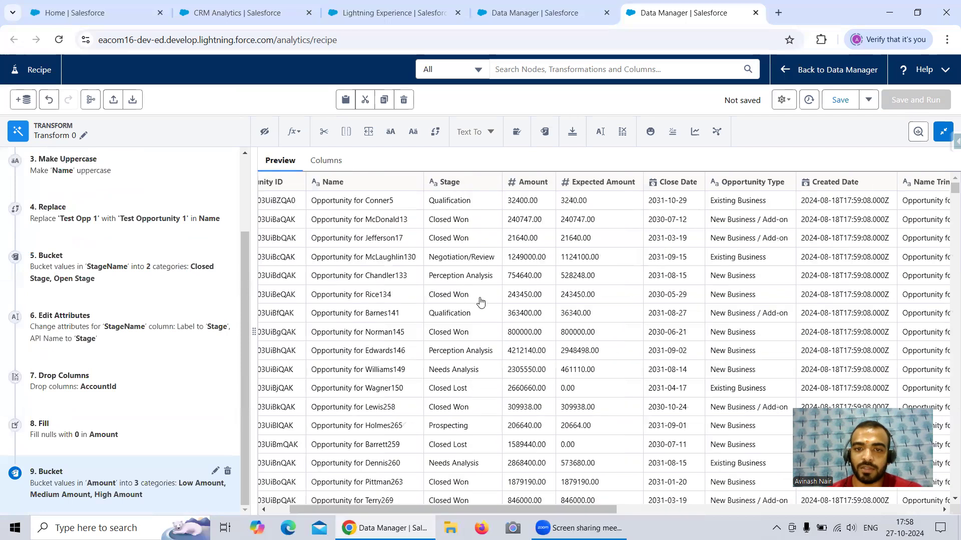
{"action": "left_click", "coordinate": [528, 184]}
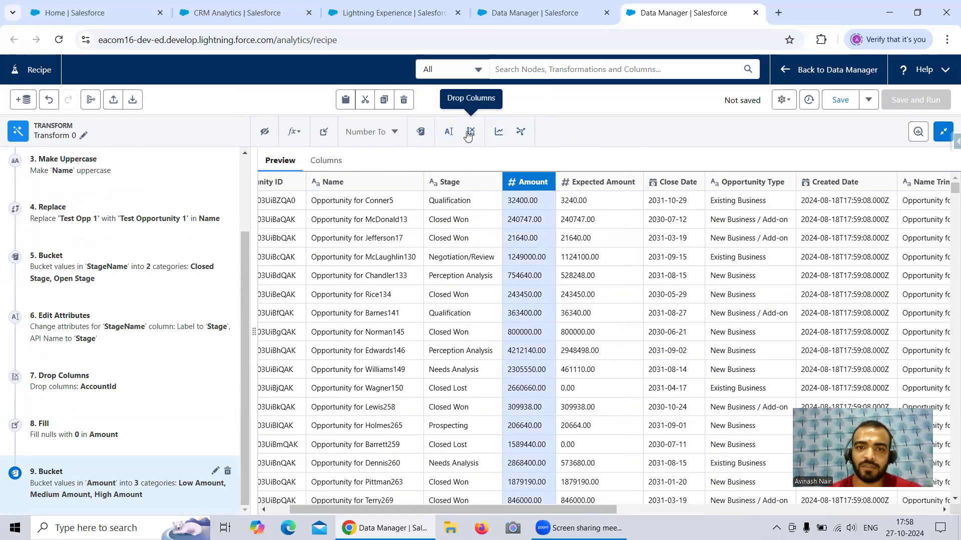
{"action": "left_click", "coordinate": [391, 136]}
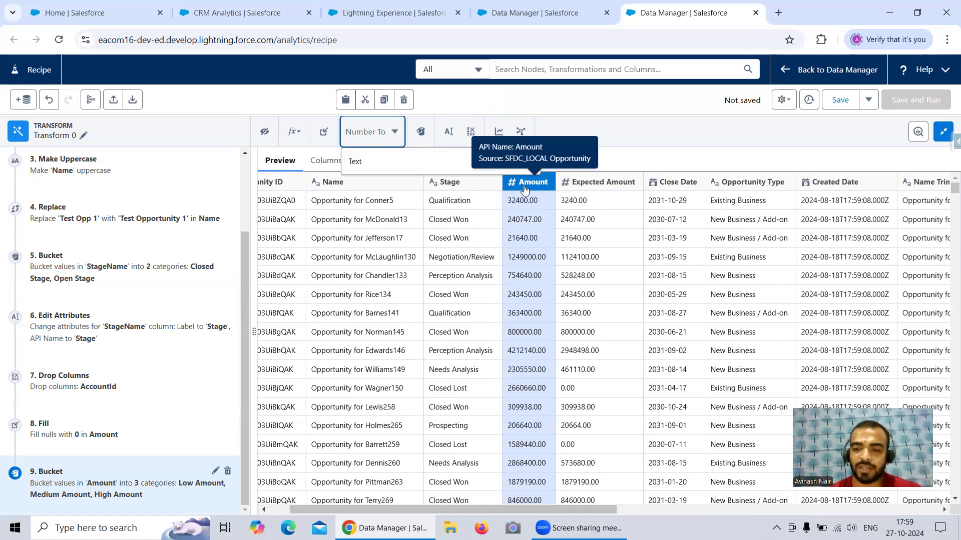
{"action": "left_click", "coordinate": [378, 160]}
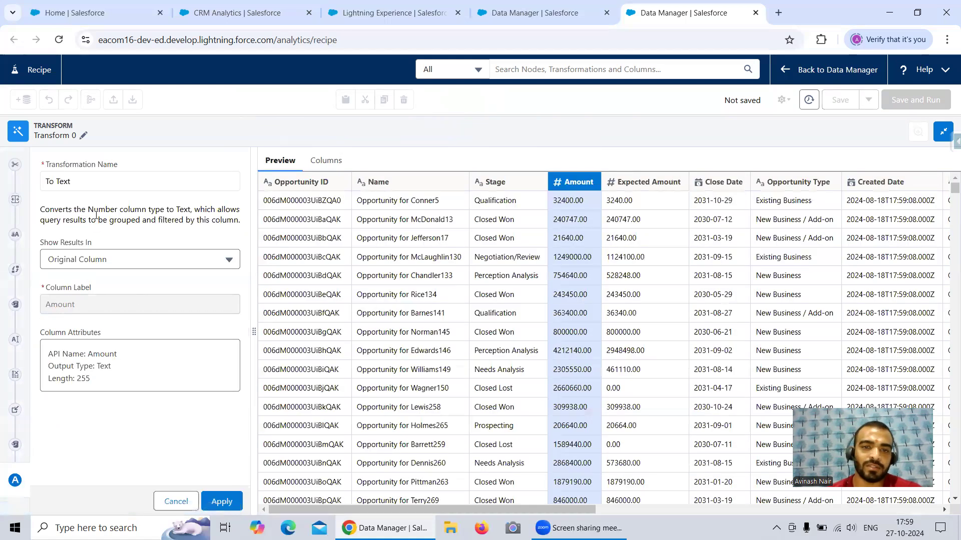
{"action": "left_click", "coordinate": [102, 260]}
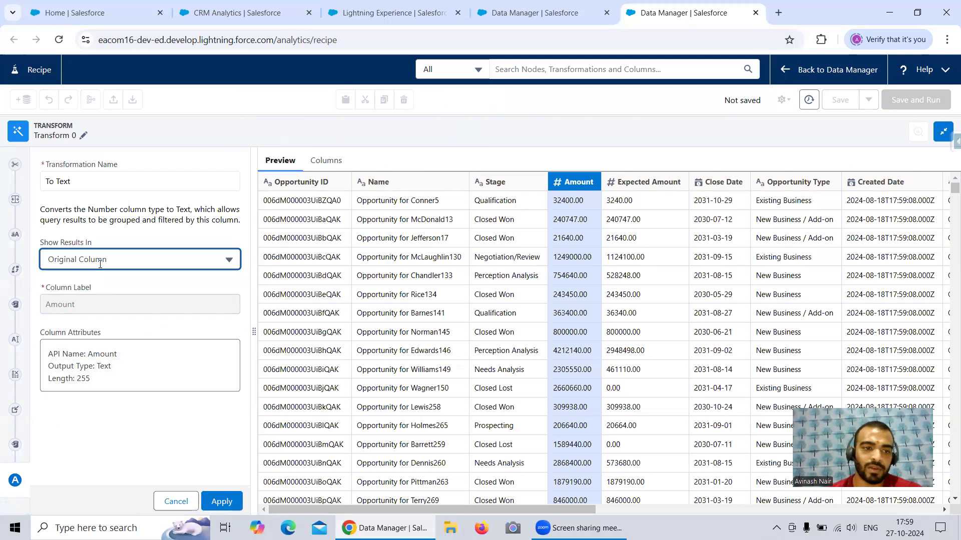
{"action": "left_click", "coordinate": [113, 286]}
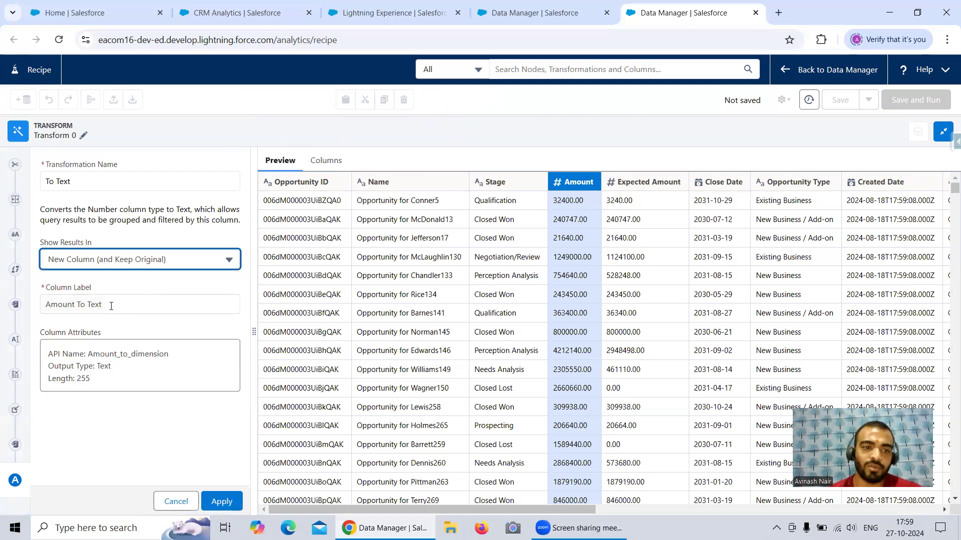
{"action": "left_click_drag", "start_coordinate": [112, 304], "coordinate": [79, 309]}
{"action": "type", "text": "St"}
{"action": "key", "text": "BackSpace"}
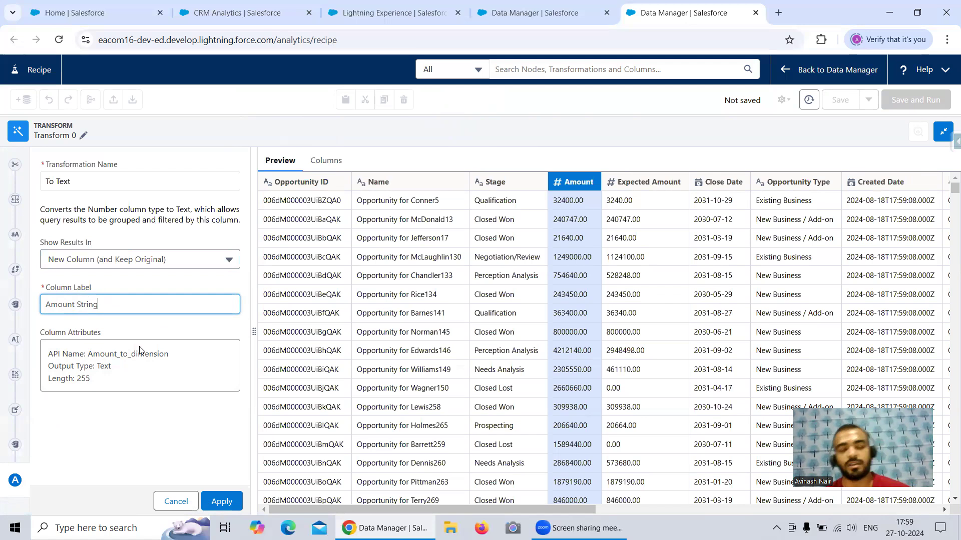
{"action": "left_click", "coordinate": [222, 502]}
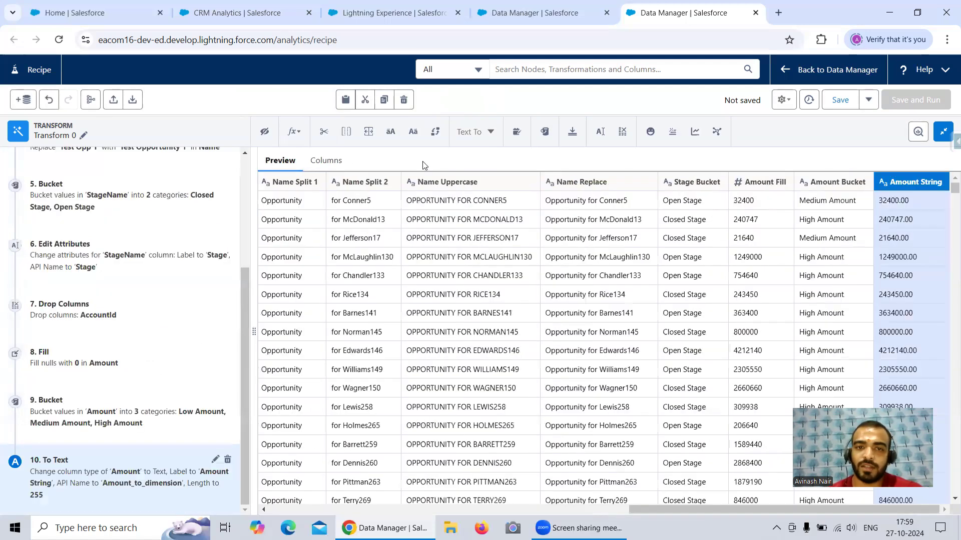
Step: Extract the Year component from the Close Date column into a new column labelled Close Date Year, and apply it
{"action": "left_click_drag", "start_coordinate": [641, 510], "coordinate": [342, 169]}
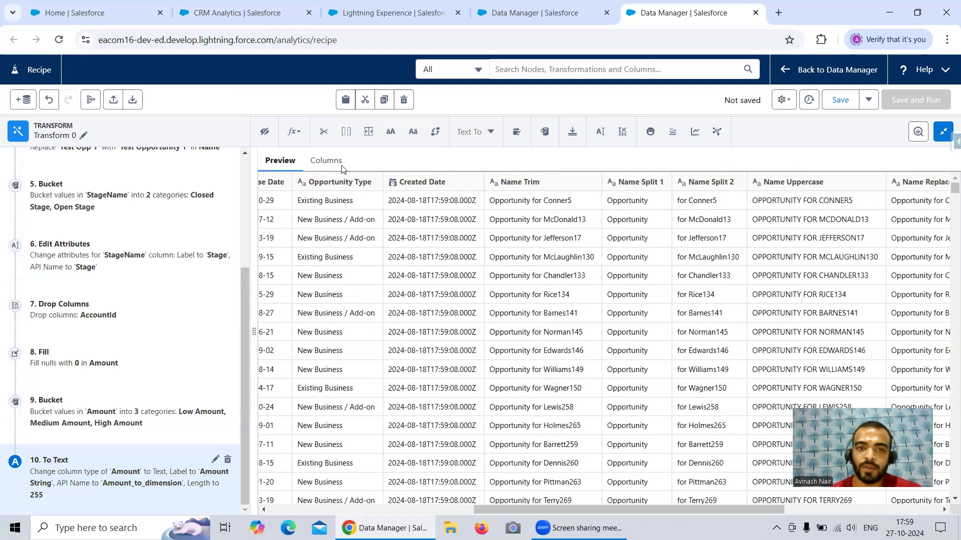
{"action": "left_click_drag", "start_coordinate": [516, 509], "coordinate": [641, 509]}
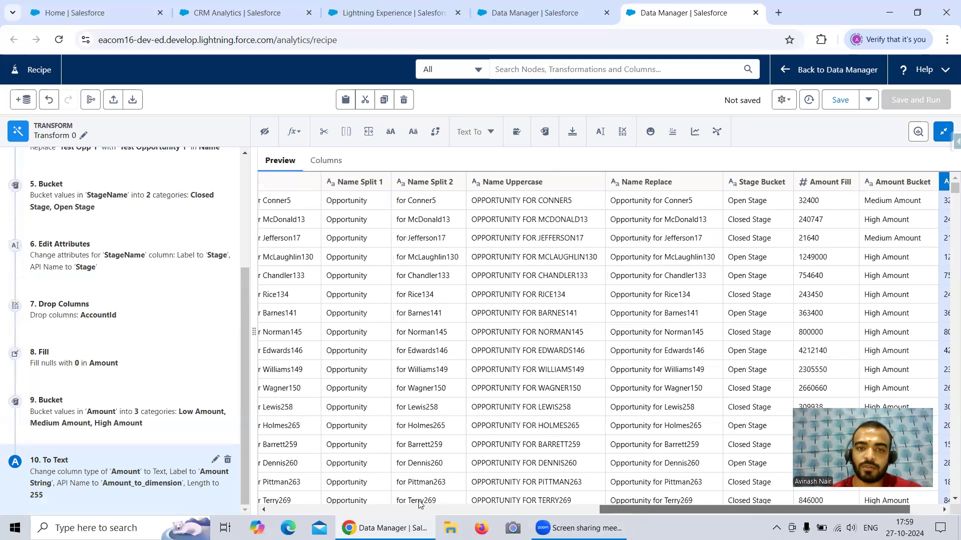
{"action": "left_click_drag", "start_coordinate": [421, 504], "coordinate": [384, 505]}
{"action": "left_click", "coordinate": [354, 180]}
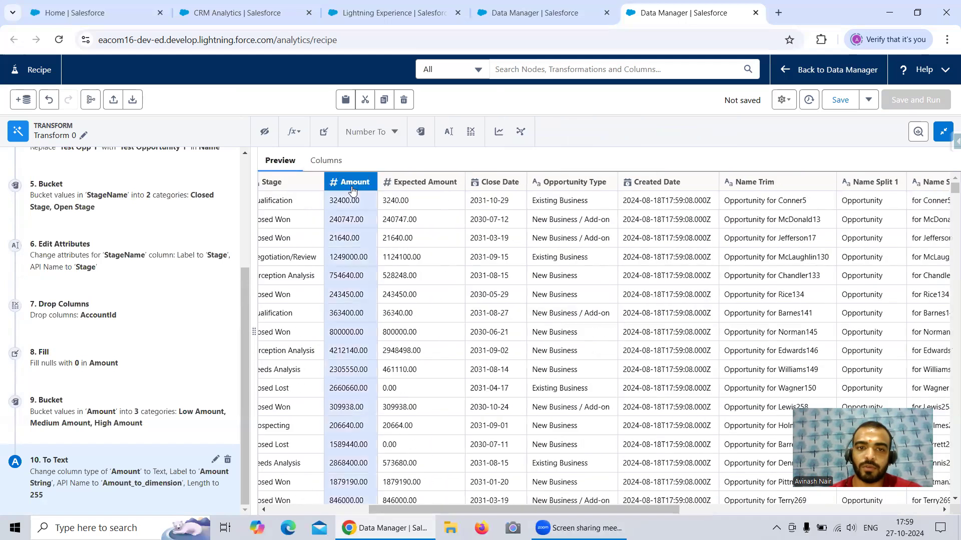
{"action": "left_click", "coordinate": [492, 184]}
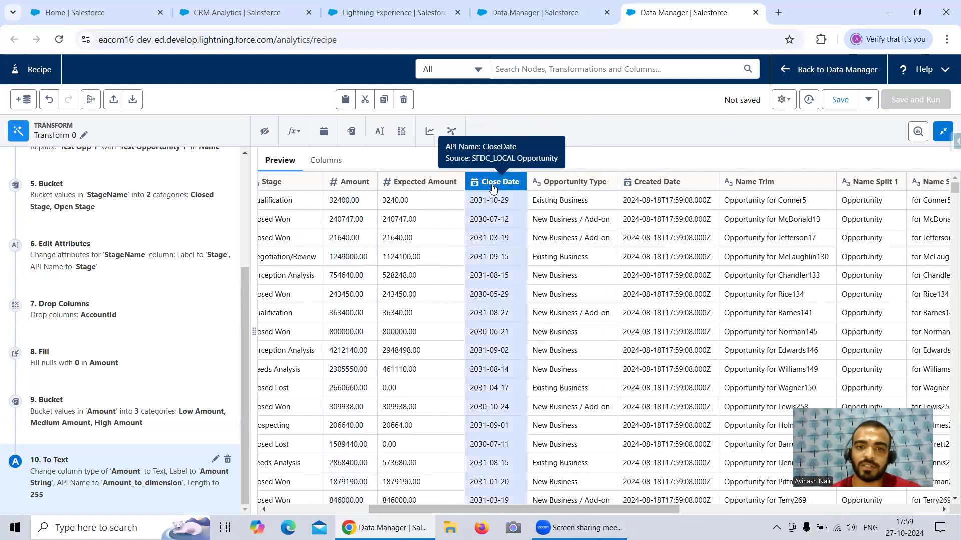
{"action": "left_click", "coordinate": [324, 132]}
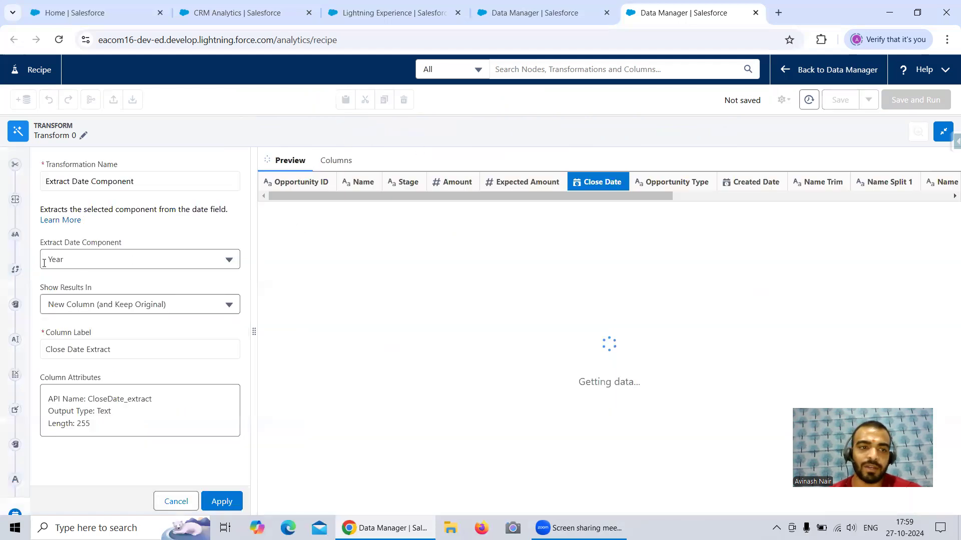
{"action": "left_click", "coordinate": [126, 348]}
{"action": "type", "text": "Year"}
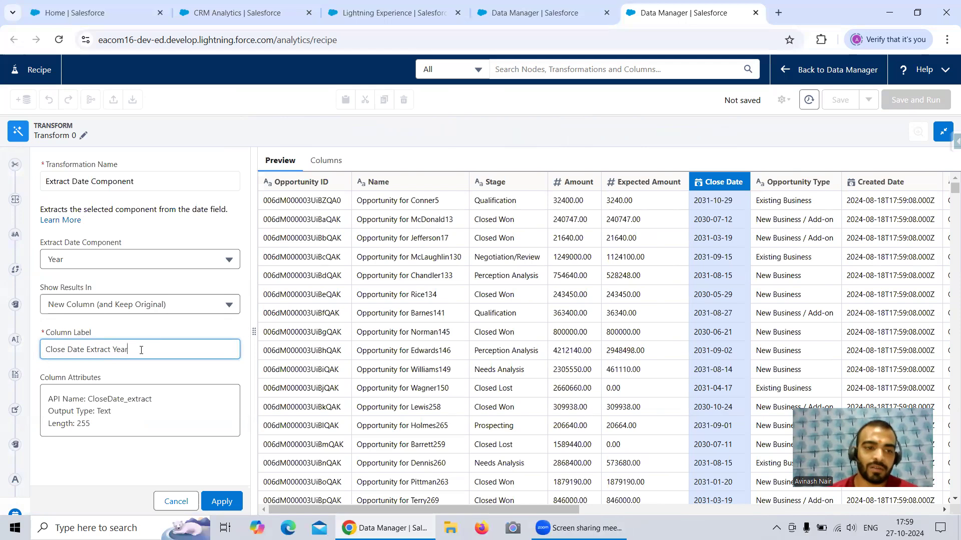
{"action": "left_click_drag", "start_coordinate": [141, 350], "coordinate": [86, 350]}
{"action": "type", "text": "Yea"}
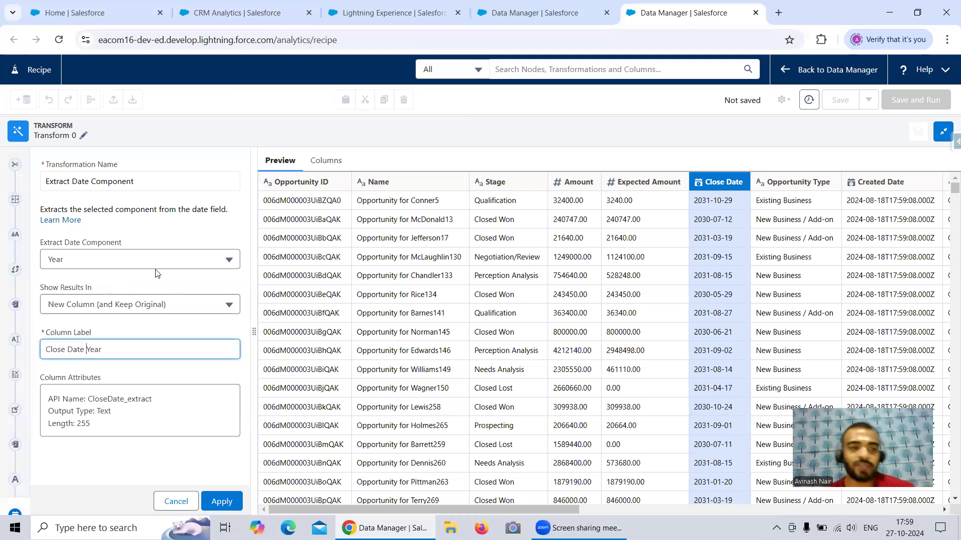
{"action": "left_click", "coordinate": [223, 502]}
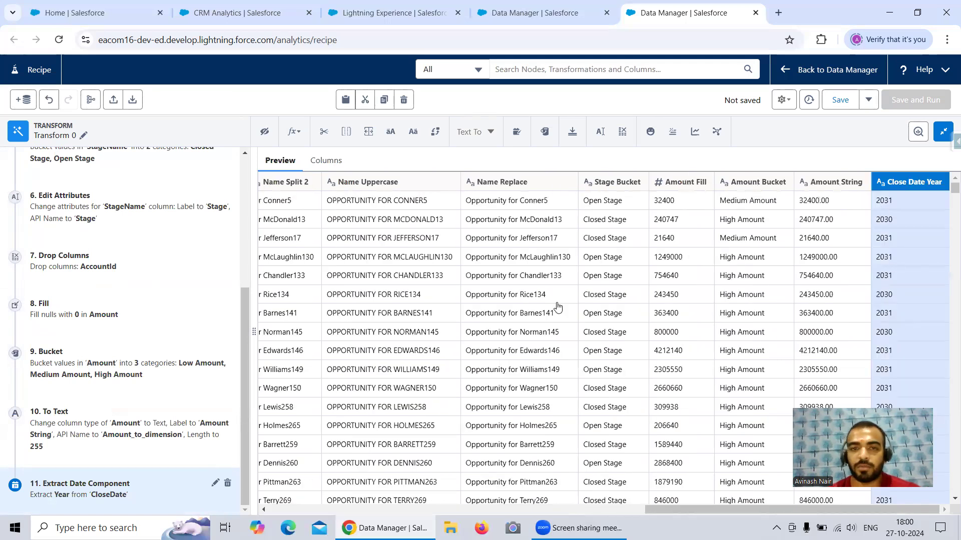
Step: Start a Bucket transformation on the Close Date column using absolute dates and open the definition of its first range
{"action": "left_click_drag", "start_coordinate": [669, 510], "coordinate": [388, 507]}
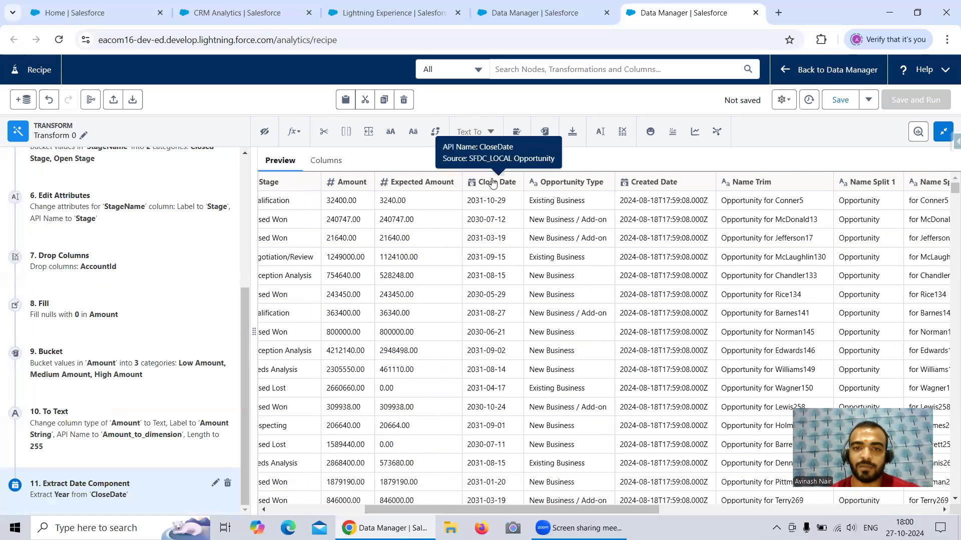
{"action": "left_click", "coordinate": [492, 184]}
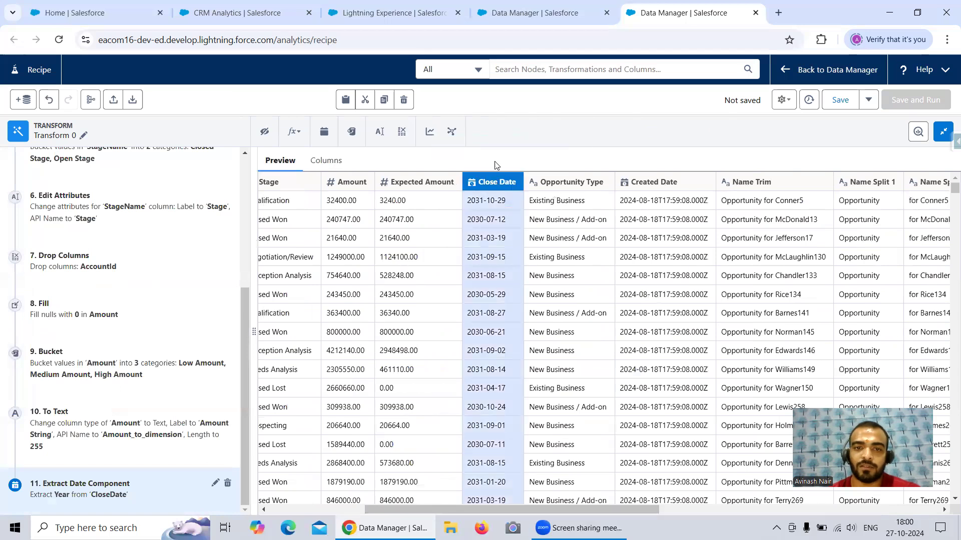
{"action": "left_click", "coordinate": [352, 134]}
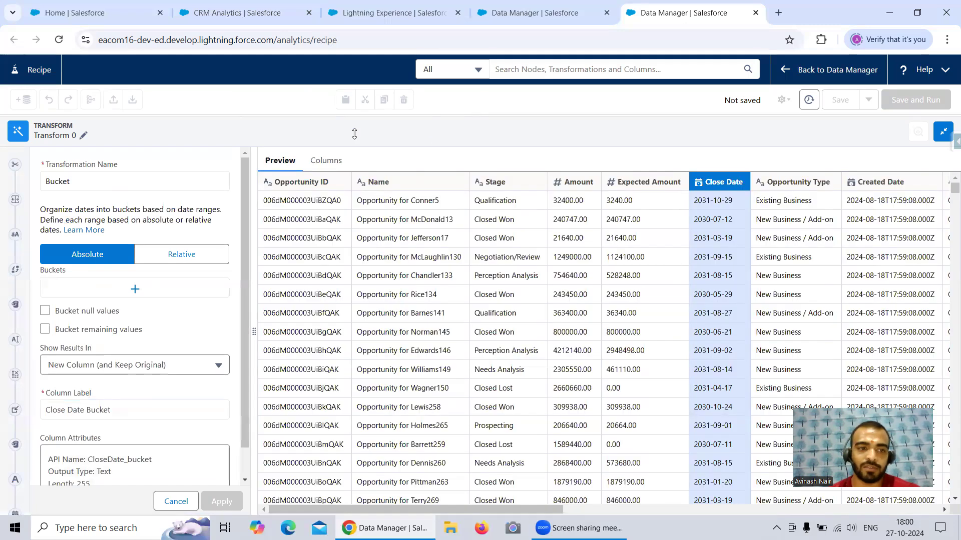
{"action": "left_click", "coordinate": [165, 258]}
{"action": "left_click", "coordinate": [112, 259]}
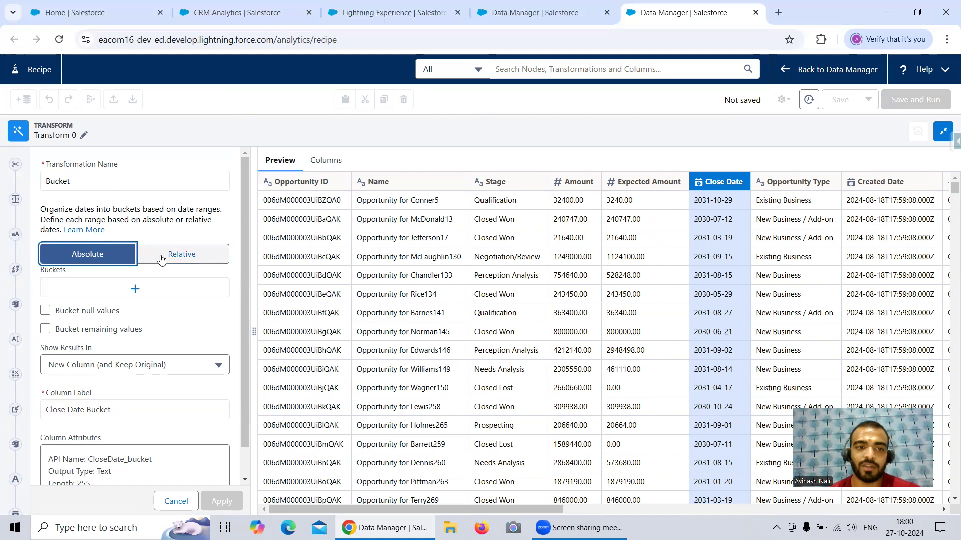
{"action": "left_click", "coordinate": [134, 289]}
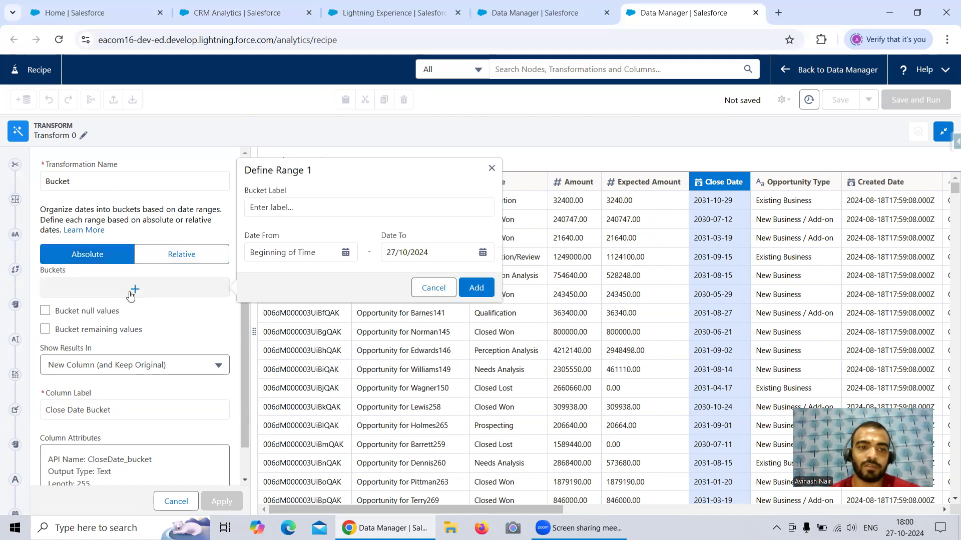
Step: Set the start date of the first Close Date range to 1/1/2024
{"action": "left_click", "coordinate": [346, 252]}
{"action": "left_click", "coordinate": [258, 276]}
{"action": "left_click", "coordinate": [257, 277]}
{"action": "left_click", "coordinate": [257, 277]}
{"action": "left_click", "coordinate": [257, 277]}
{"action": "left_click", "coordinate": [258, 277]}
{"action": "left_click", "coordinate": [258, 276]}
{"action": "left_click", "coordinate": [258, 277]}
{"action": "left_click", "coordinate": [257, 277]}
{"action": "left_click", "coordinate": [258, 277]}
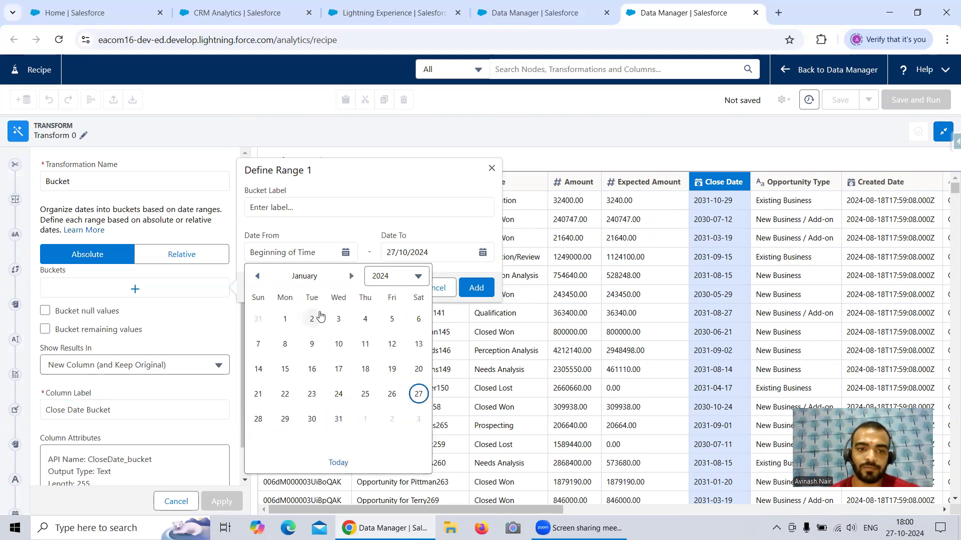
{"action": "left_click", "coordinate": [285, 319]}
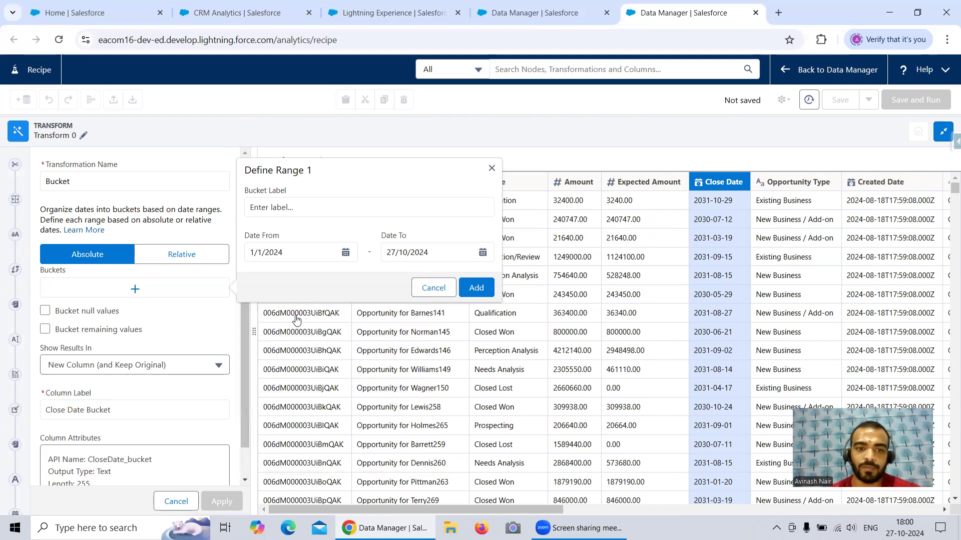
Step: Set the end date of the first Close Date range to 31/12/2024
{"action": "left_click", "coordinate": [482, 253]}
{"action": "left_click", "coordinate": [494, 276]}
{"action": "left_click", "coordinate": [493, 276]}
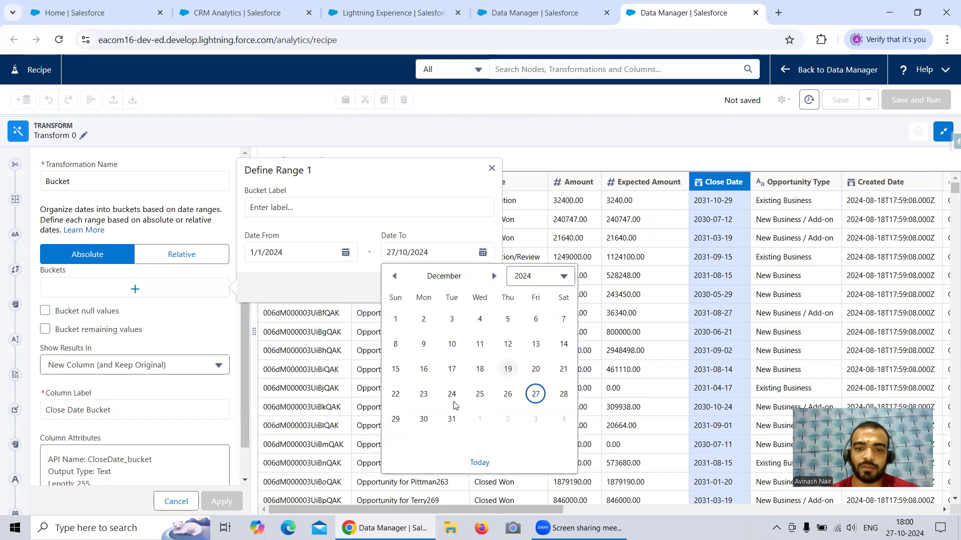
{"action": "left_click", "coordinate": [451, 419]}
Step: Label the date range 2024 Date, add it to the buckets, and apply the Close Date Bucket transformation
{"action": "left_click", "coordinate": [321, 208]}
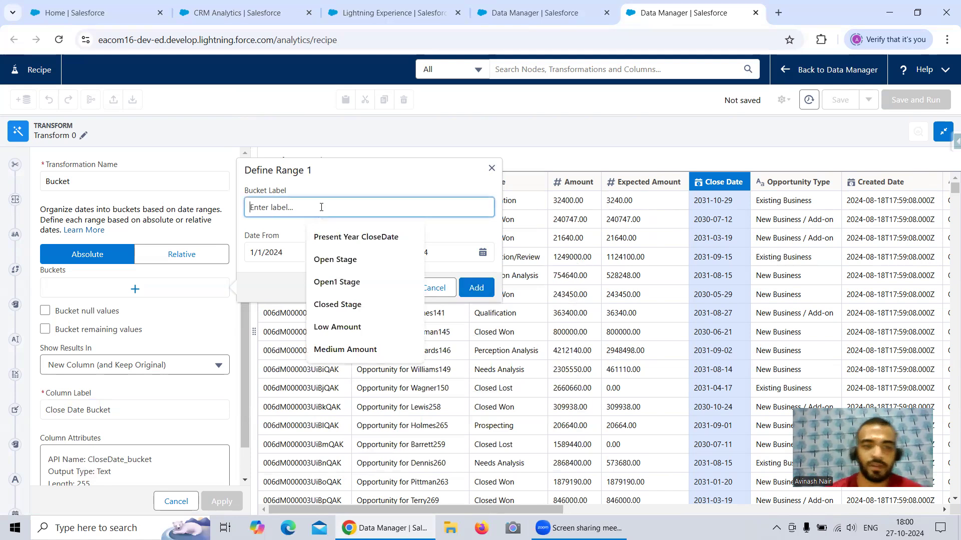
{"action": "type", "text": "2024 Date"}
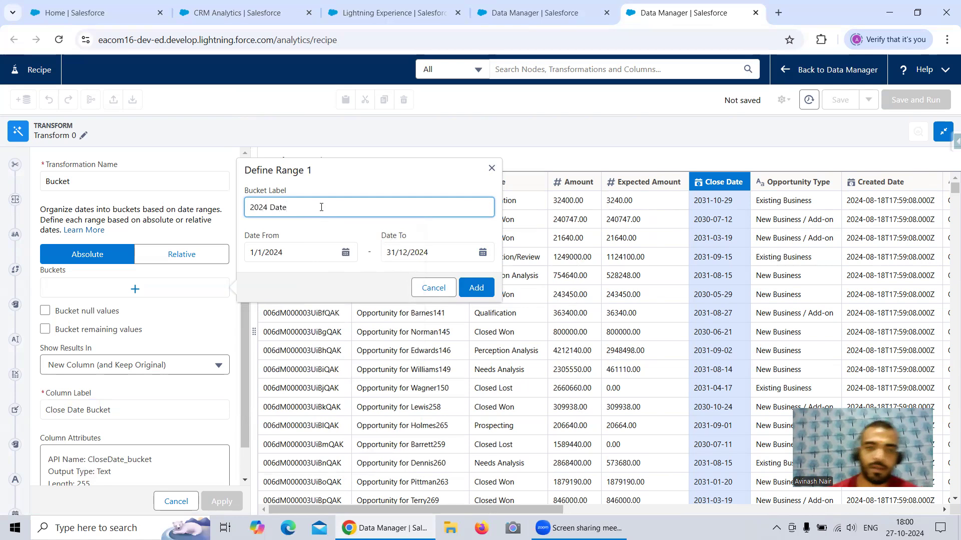
{"action": "left_click", "coordinate": [476, 287]}
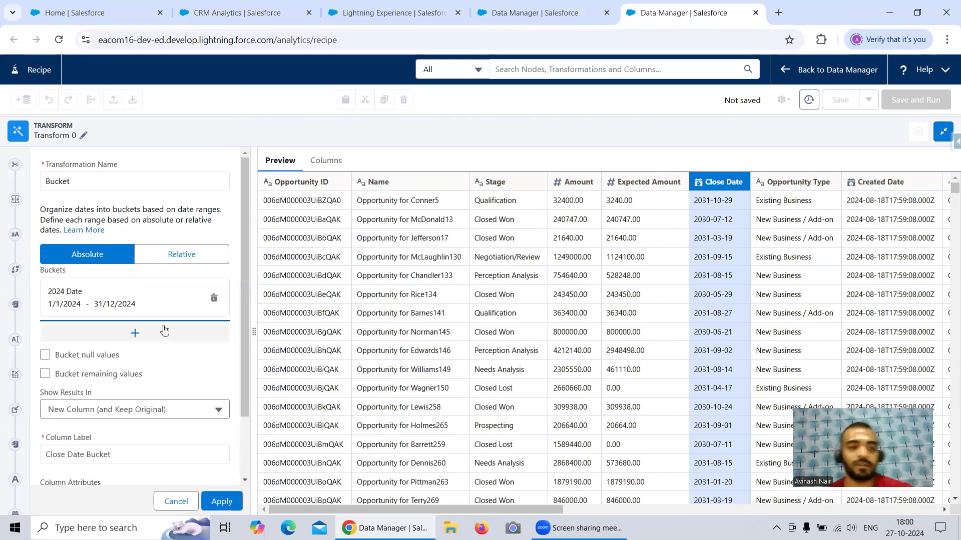
{"action": "left_click", "coordinate": [222, 502]}
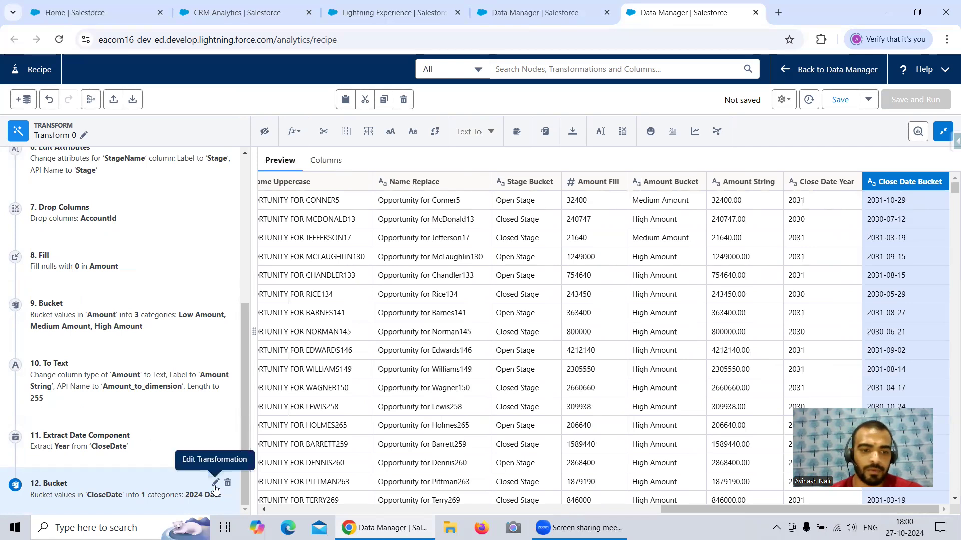
Step: Reopen the Close Date bucket definition, compare its range with the last rows of the Close Date Bucket column, and close it without changes
{"action": "left_click", "coordinate": [216, 483]}
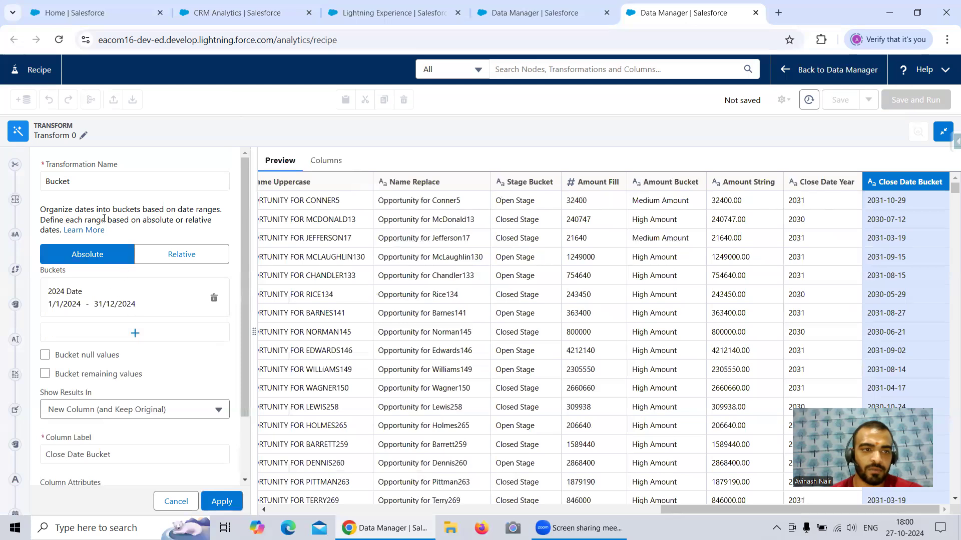
{"action": "left_click", "coordinate": [113, 307]}
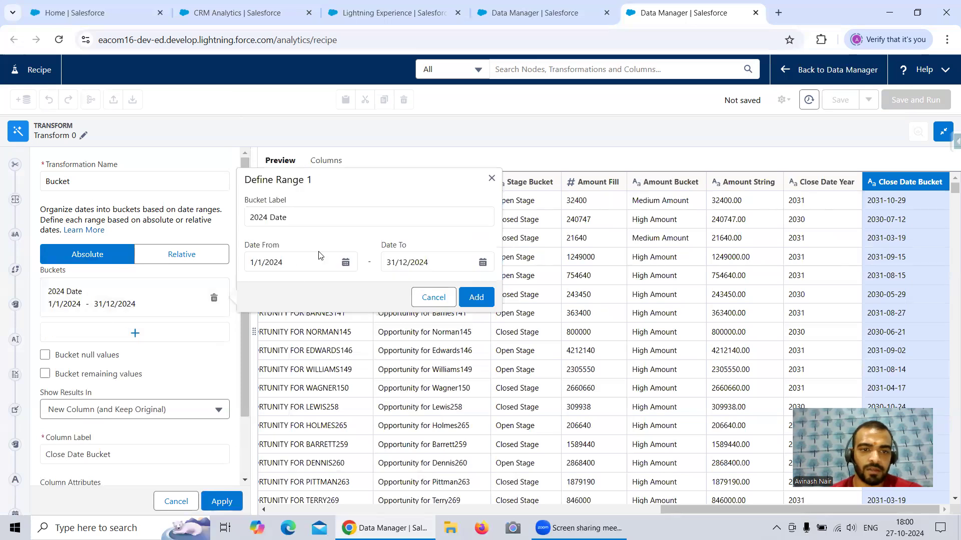
{"action": "scroll", "coordinate": [850, 300], "scroll_direction": "down", "scroll_amount": 5}
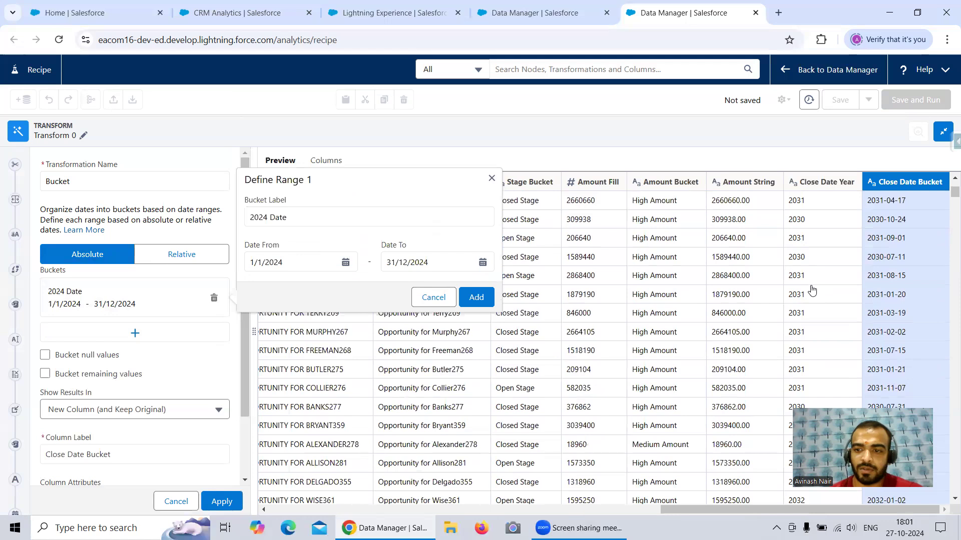
{"action": "scroll", "coordinate": [861, 310], "scroll_direction": "down", "scroll_amount": 12}
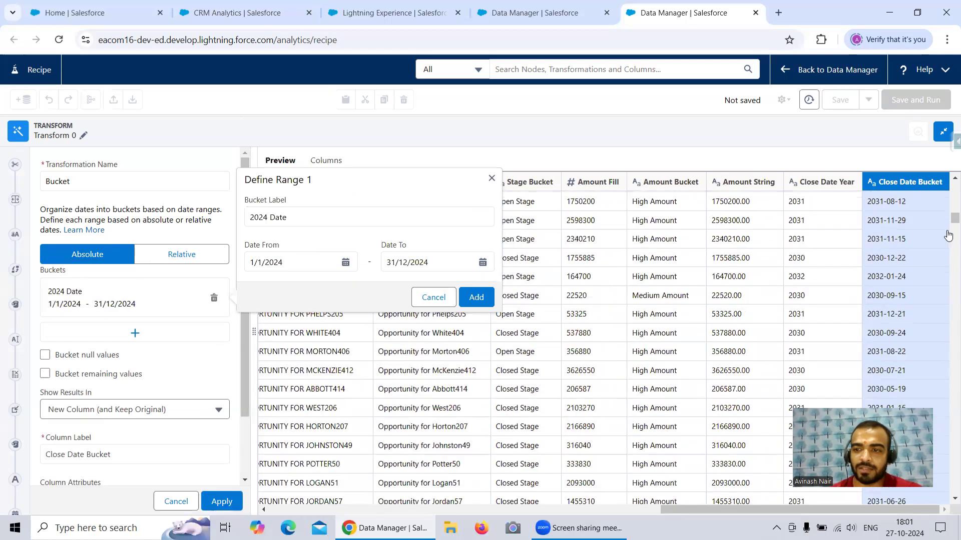
{"action": "left_click_drag", "start_coordinate": [953, 222], "coordinate": [947, 506]}
{"action": "left_click_drag", "start_coordinate": [880, 462], "coordinate": [864, 302]}
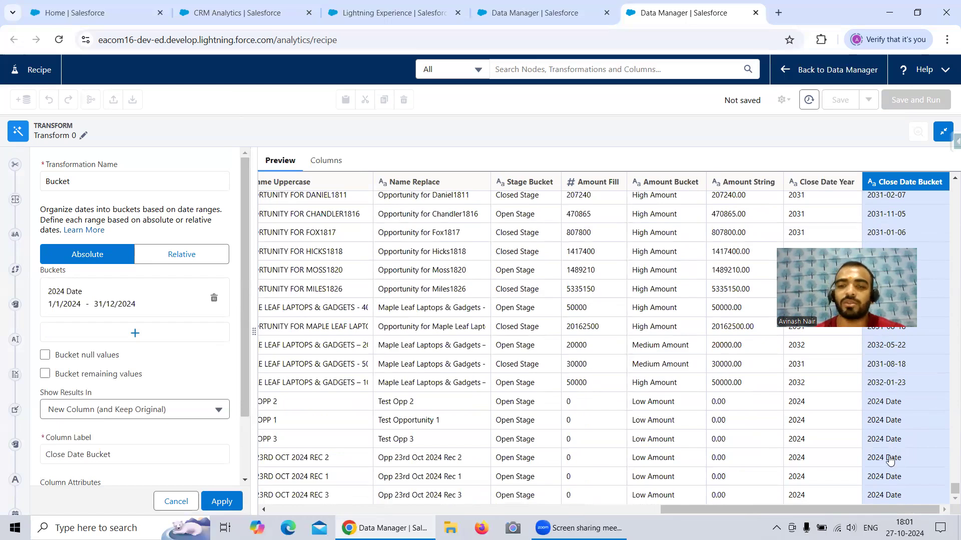
{"action": "left_click", "coordinate": [176, 501]}
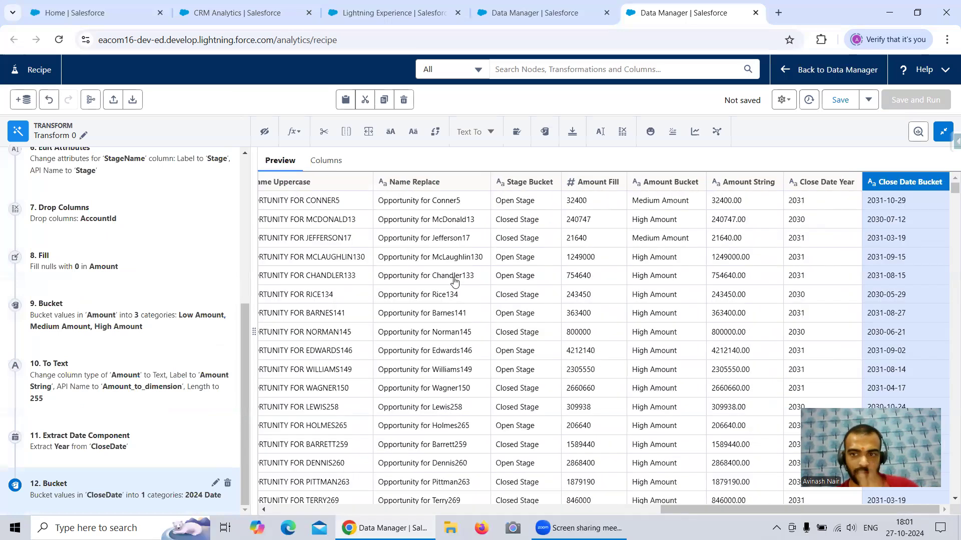
Step: Edit the Close Date bucket to also bucket remaining values, and apply the change
{"action": "left_click", "coordinate": [215, 483]}
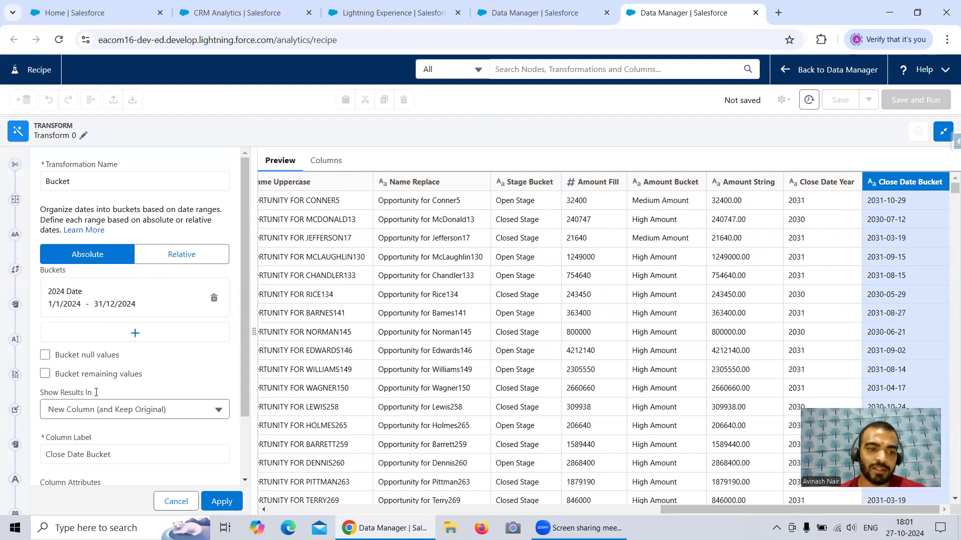
{"action": "left_click", "coordinate": [45, 374]}
{"action": "left_click", "coordinate": [222, 501]}
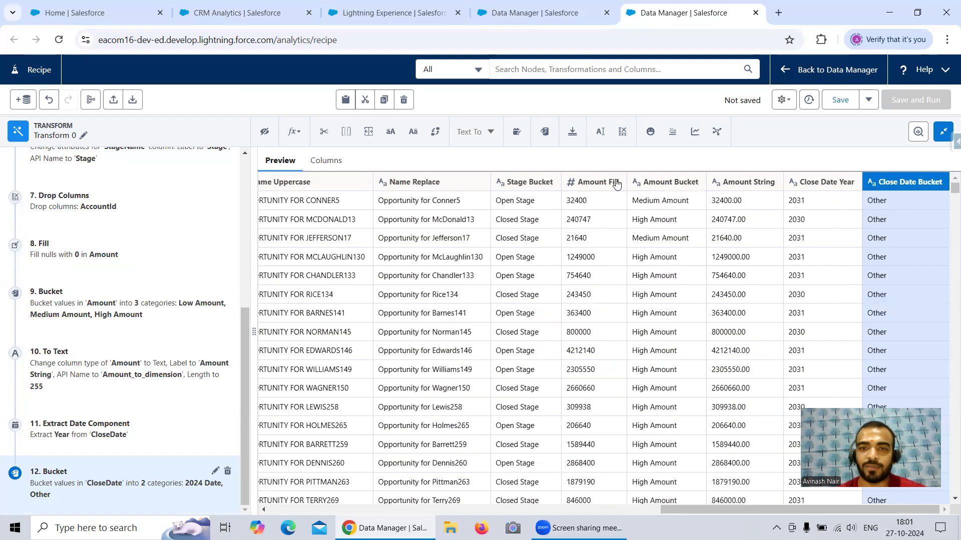
Step: Examine the Standardize date format options and available original formats for the Opportunity Type column, leaving without applying them
{"action": "left_click_drag", "start_coordinate": [680, 509], "coordinate": [489, 512]}
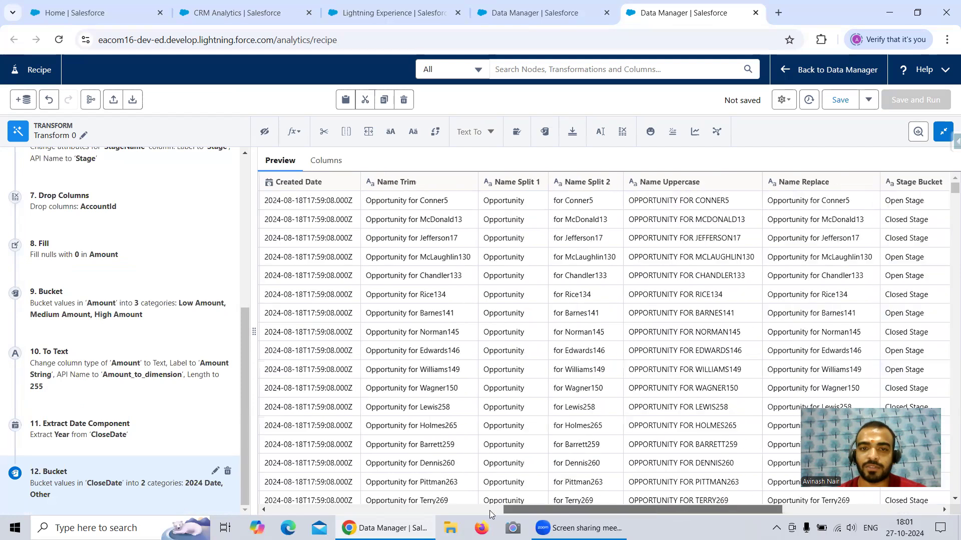
{"action": "scroll", "coordinate": [443, 186], "scroll_direction": "left", "scroll_amount": 3}
{"action": "scroll", "coordinate": [347, 213], "scroll_direction": "right", "scroll_amount": 10}
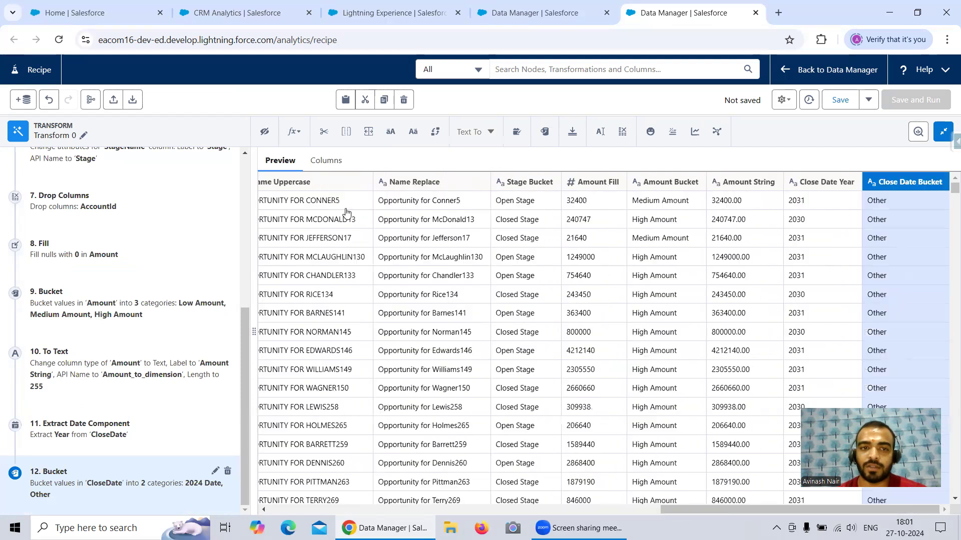
{"action": "left_click_drag", "start_coordinate": [704, 507], "coordinate": [464, 510]}
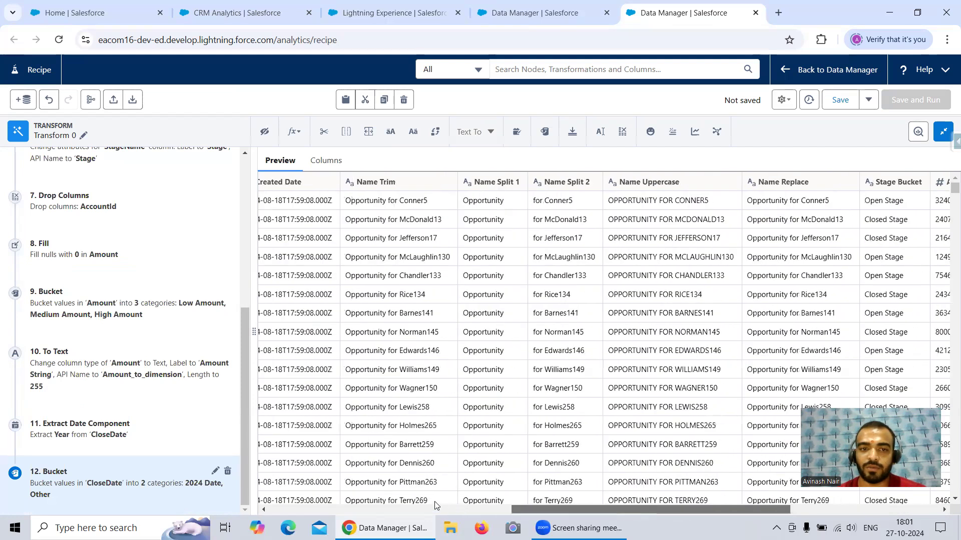
{"action": "scroll", "coordinate": [408, 238], "scroll_direction": "left", "scroll_amount": 3}
{"action": "left_click", "coordinate": [409, 182]}
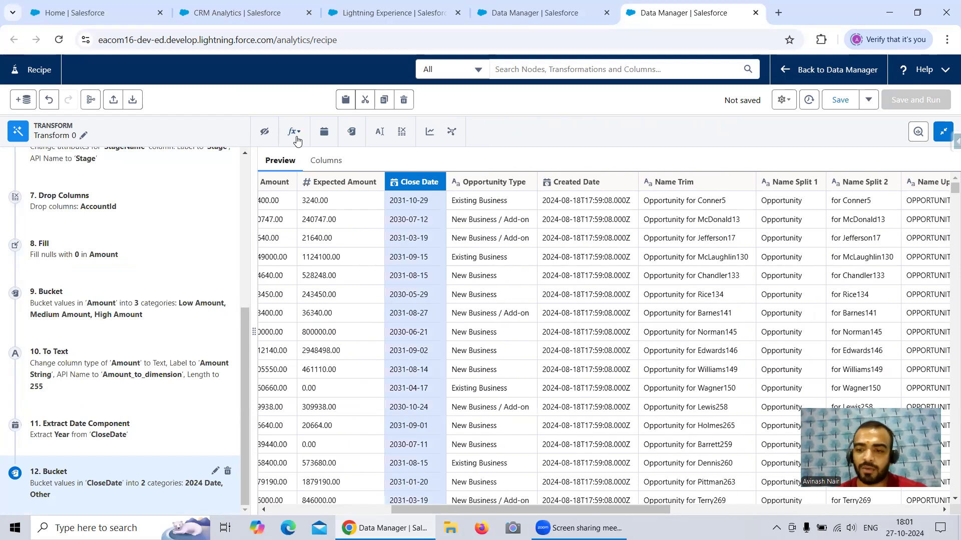
{"action": "left_click", "coordinate": [476, 185]}
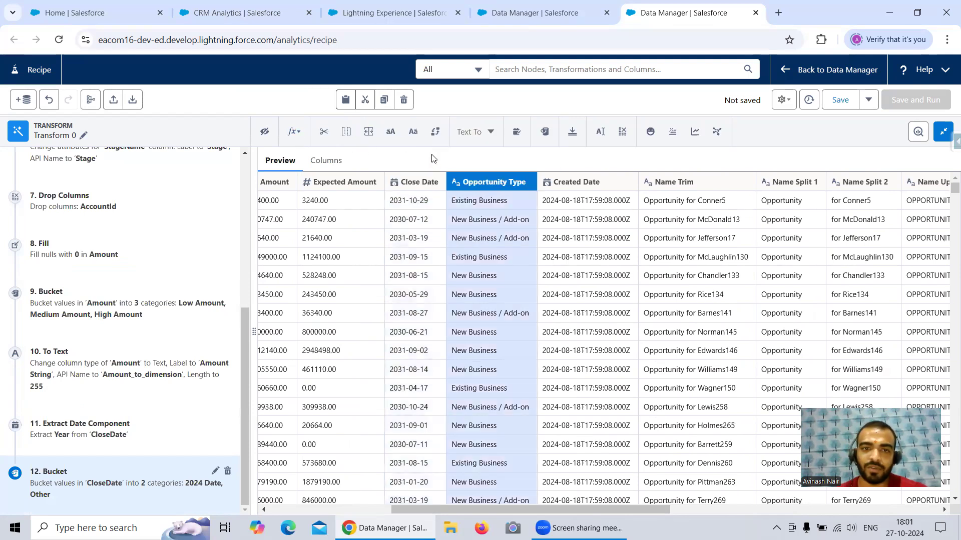
{"action": "left_click", "coordinate": [518, 133]}
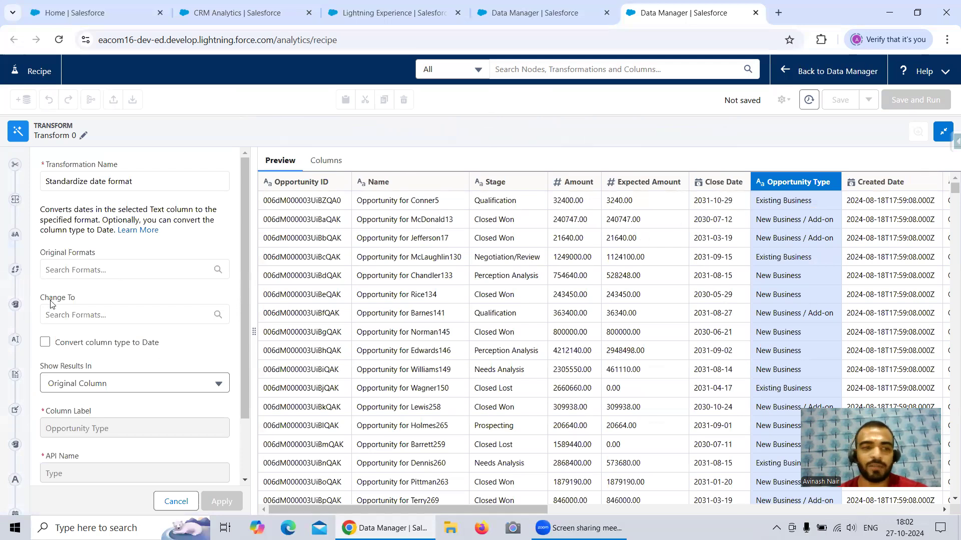
{"action": "left_click", "coordinate": [131, 270]}
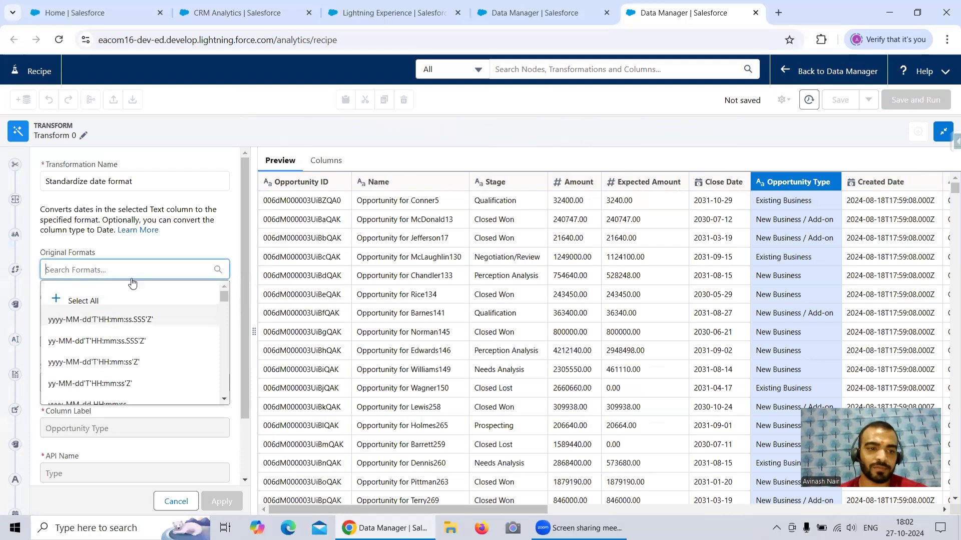
{"action": "left_click", "coordinate": [176, 501]}
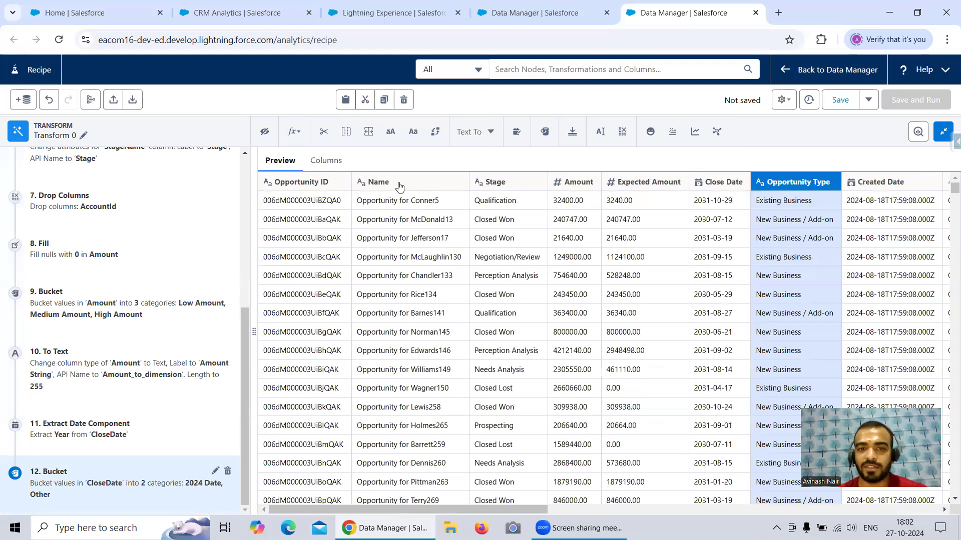
{"action": "left_click", "coordinate": [400, 187]}
{"action": "scroll", "coordinate": [524, 510], "scroll_direction": "right", "scroll_amount": 3}
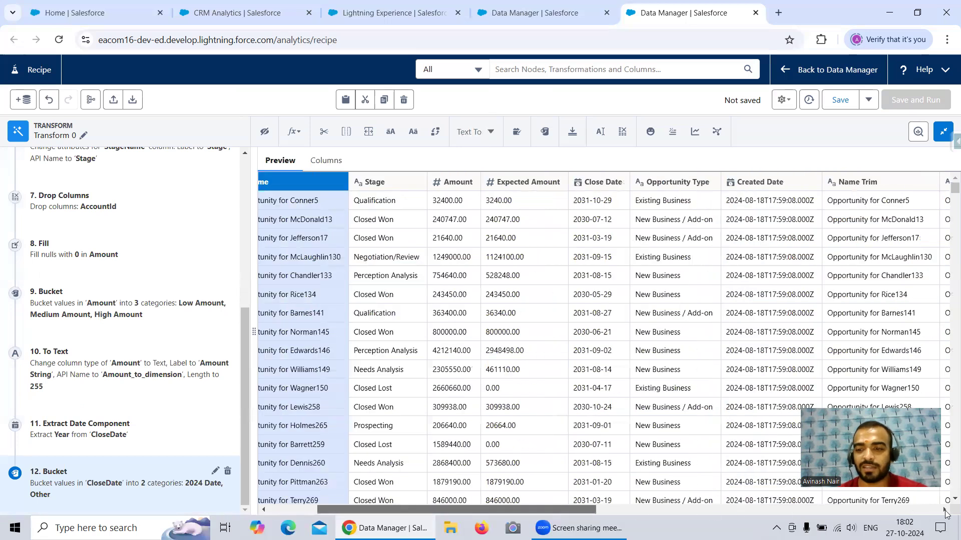
{"action": "left_click_drag", "start_coordinate": [523, 509], "coordinate": [945, 512]}
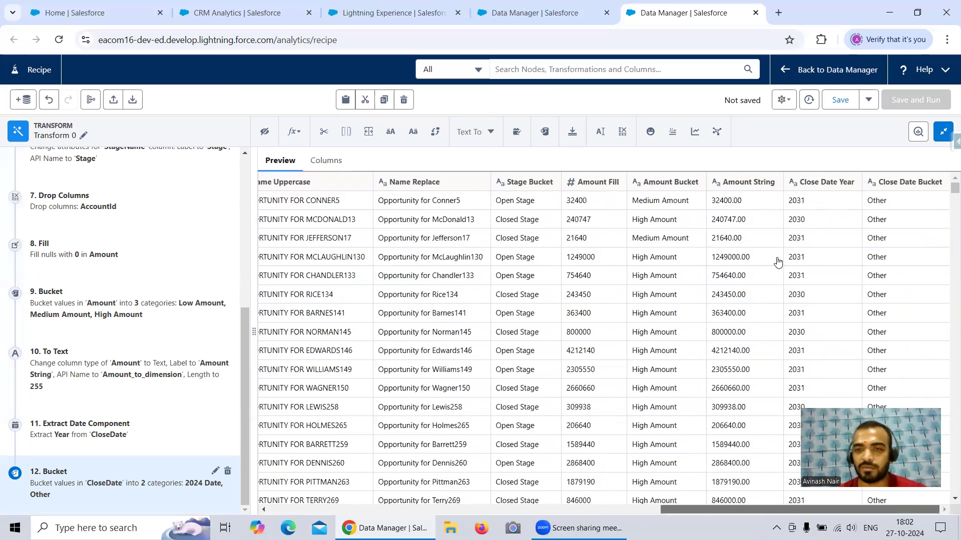